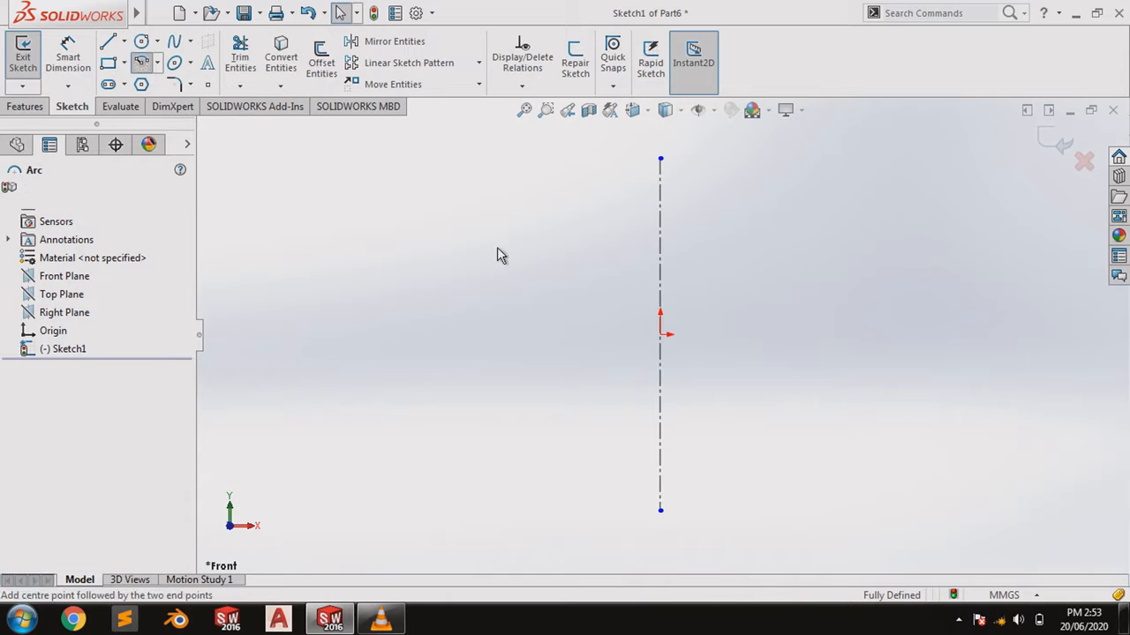
Draw a centerpoint arc of about 22 mm radius around the origin, passing over the top with both ends below it.
{"action": "left_click", "coordinate": [660, 336]}
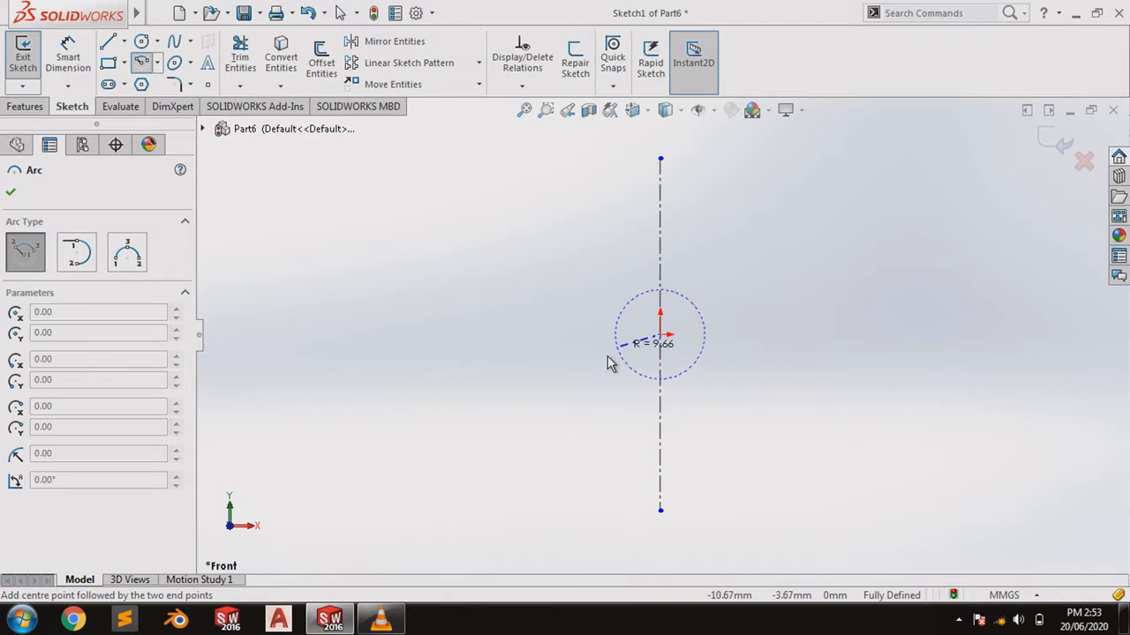
{"action": "left_click", "coordinate": [571, 386]}
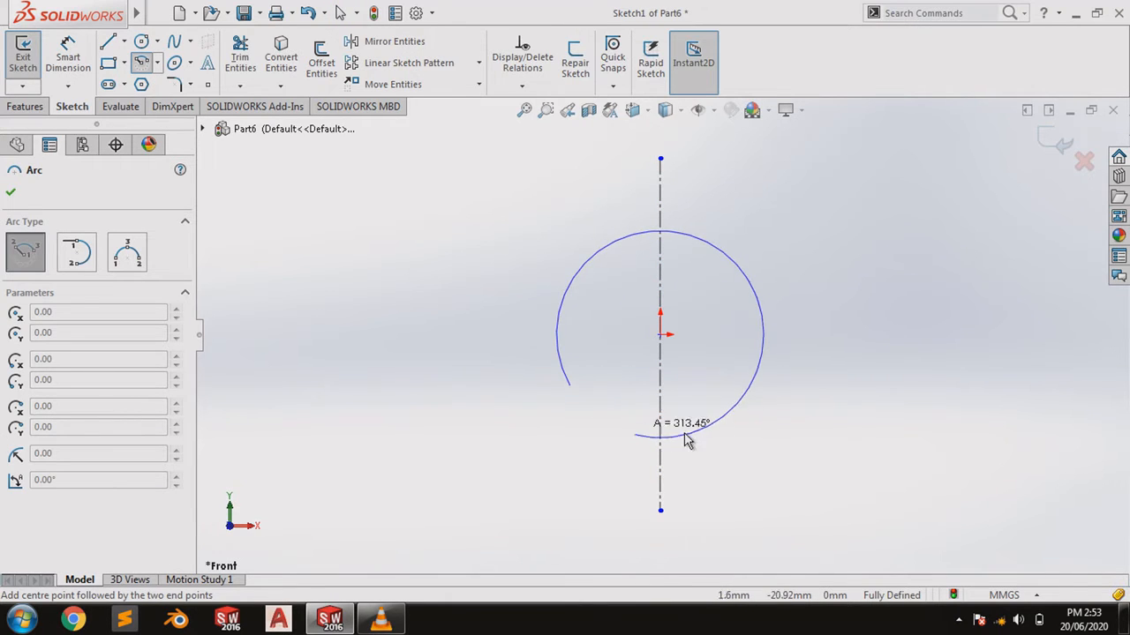
{"action": "left_click", "coordinate": [749, 386]}
{"action": "right_click", "coordinate": [750, 389]}
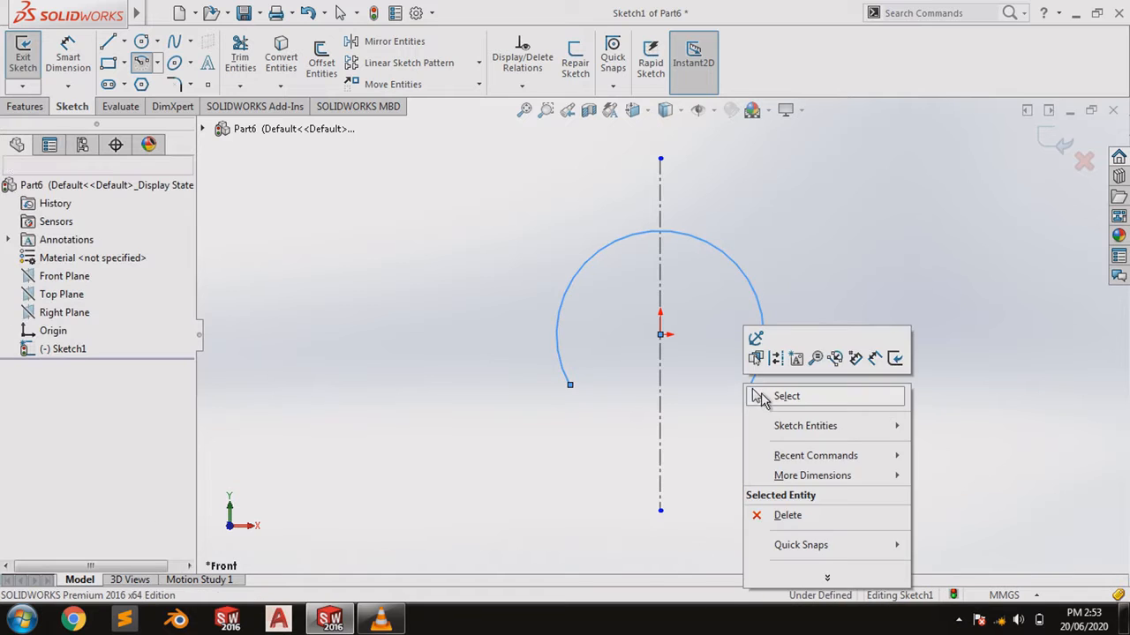
{"action": "left_click", "coordinate": [782, 395]}
Add a Horizontal relation between the two endpoints of the arc.
{"action": "left_click", "coordinate": [570, 386]}
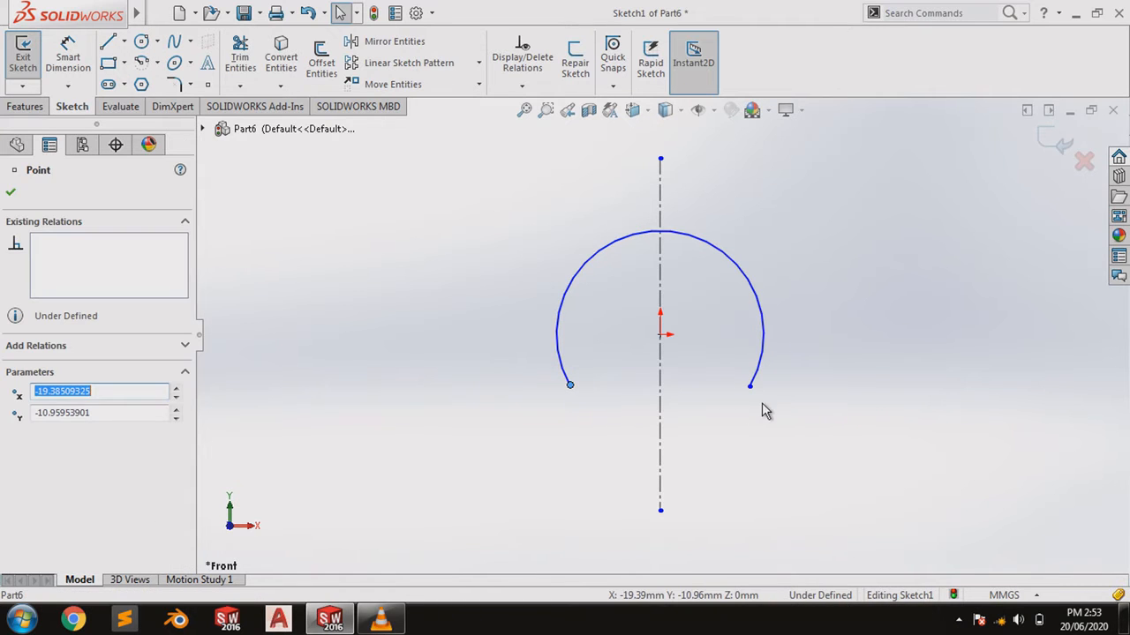
{"action": "left_click", "coordinate": [750, 388], "text": "ctrl"}
{"action": "left_click", "coordinate": [18, 459]}
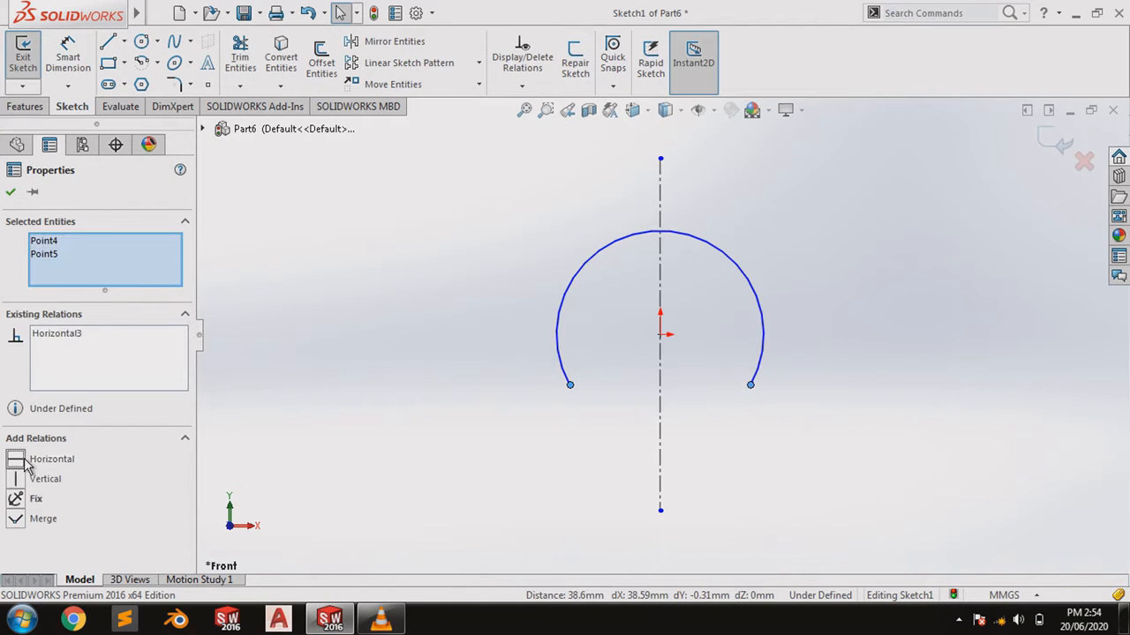
{"action": "left_click", "coordinate": [10, 193]}
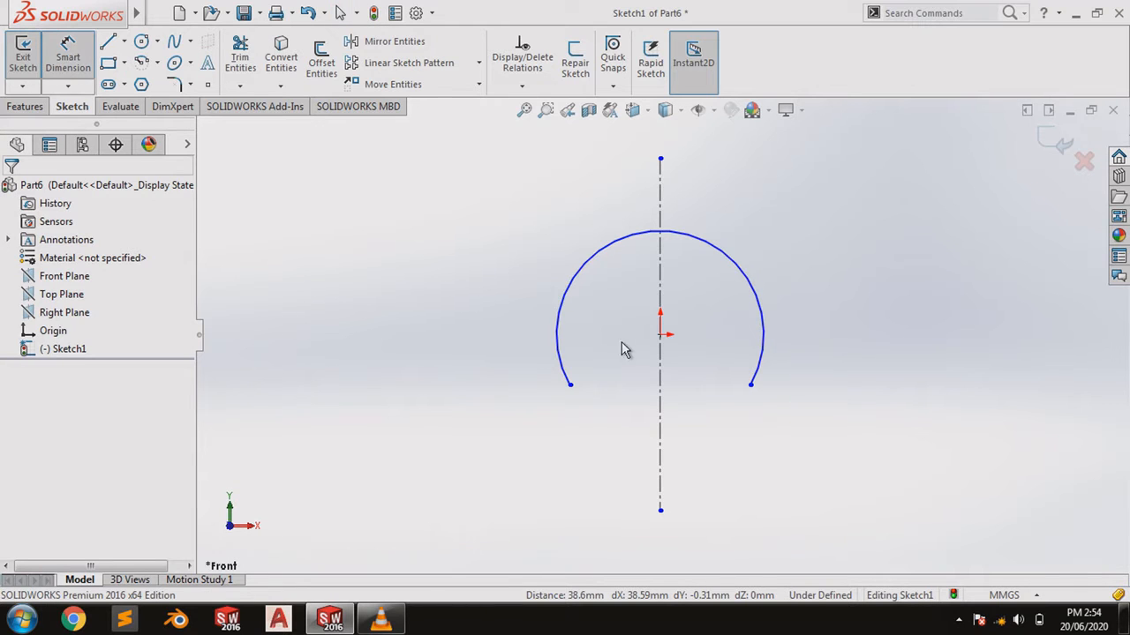
Dimension the vertical distance from the origin to the arc's left endpoint as 10.5 mm.
{"action": "left_click", "coordinate": [661, 335]}
{"action": "left_click", "coordinate": [570, 385]}
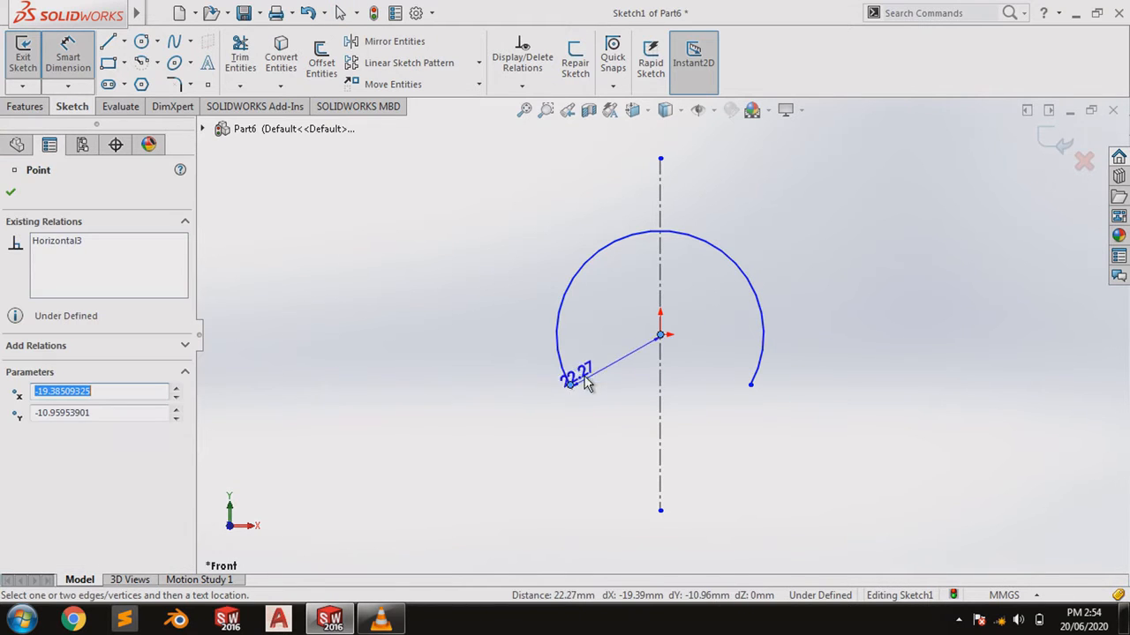
{"action": "left_click", "coordinate": [505, 383]}
{"action": "type", "text": "10"}
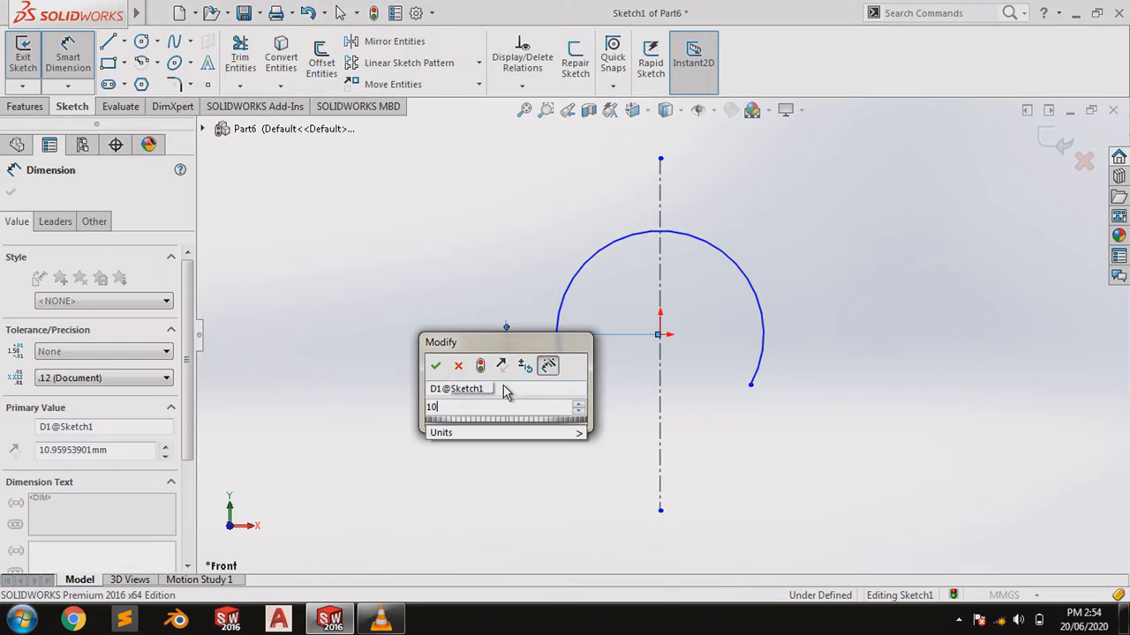
{"action": "type", "text": ".5"}
{"action": "key", "text": "Return"}
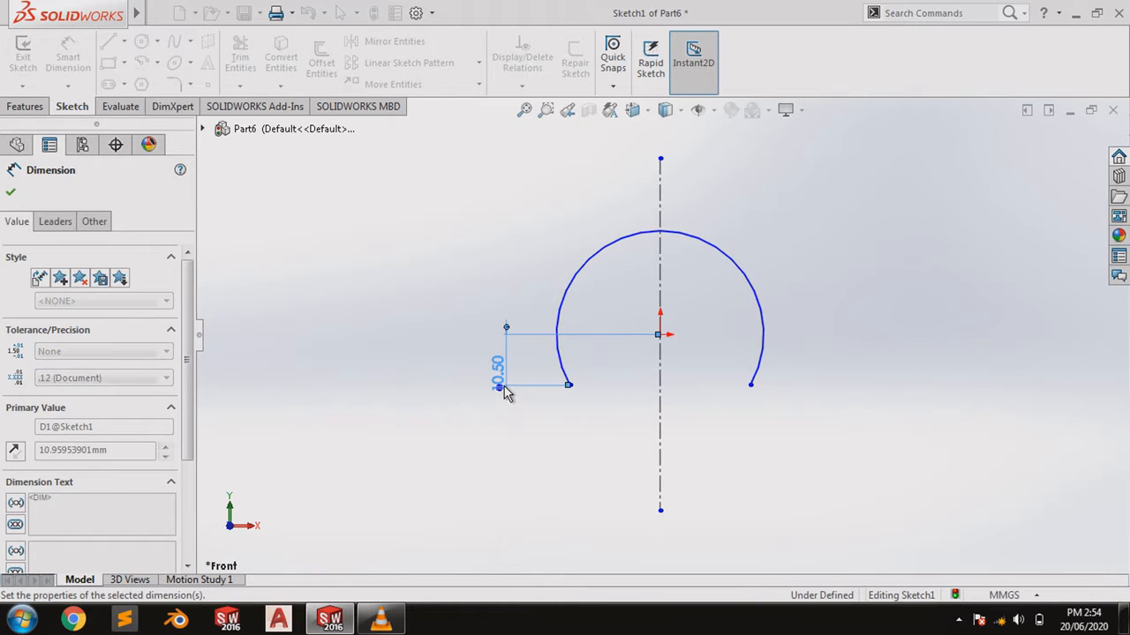
Dimension the arc around the origin with a radius of 93 mm.
{"action": "left_click", "coordinate": [581, 277]}
{"action": "left_click", "coordinate": [530, 279]}
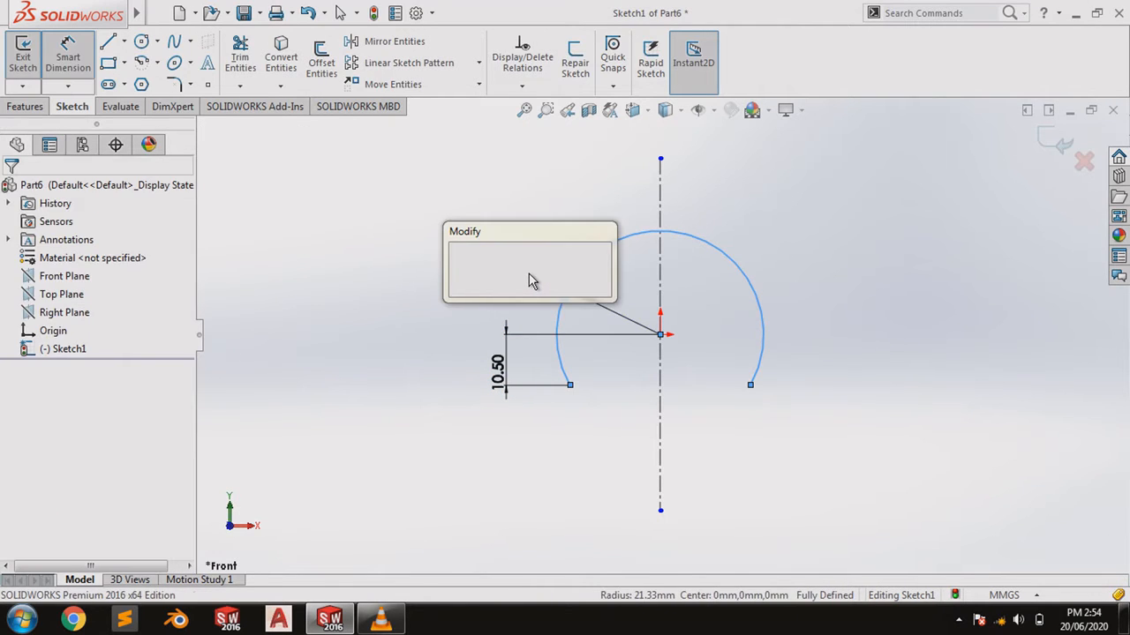
{"action": "type", "text": "93"}
{"action": "key", "text": "Return"}
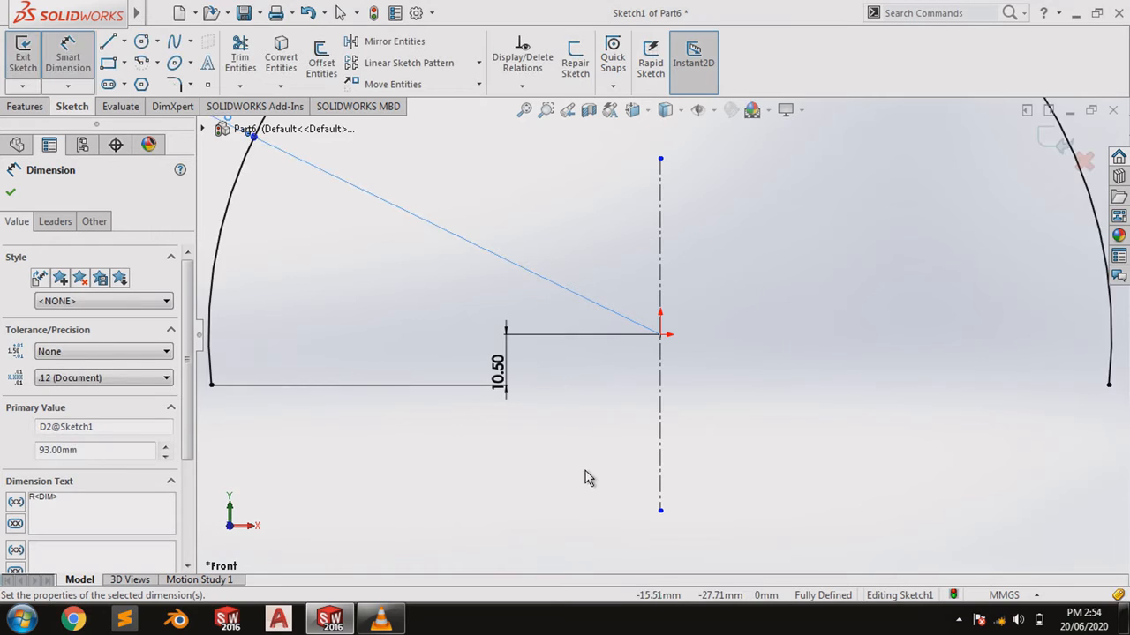
Stretch the vertical centerline until its upper end is about 233 mm above the origin.
{"action": "scroll", "coordinate": [588, 470], "scroll_direction": "up", "scroll_amount": 9}
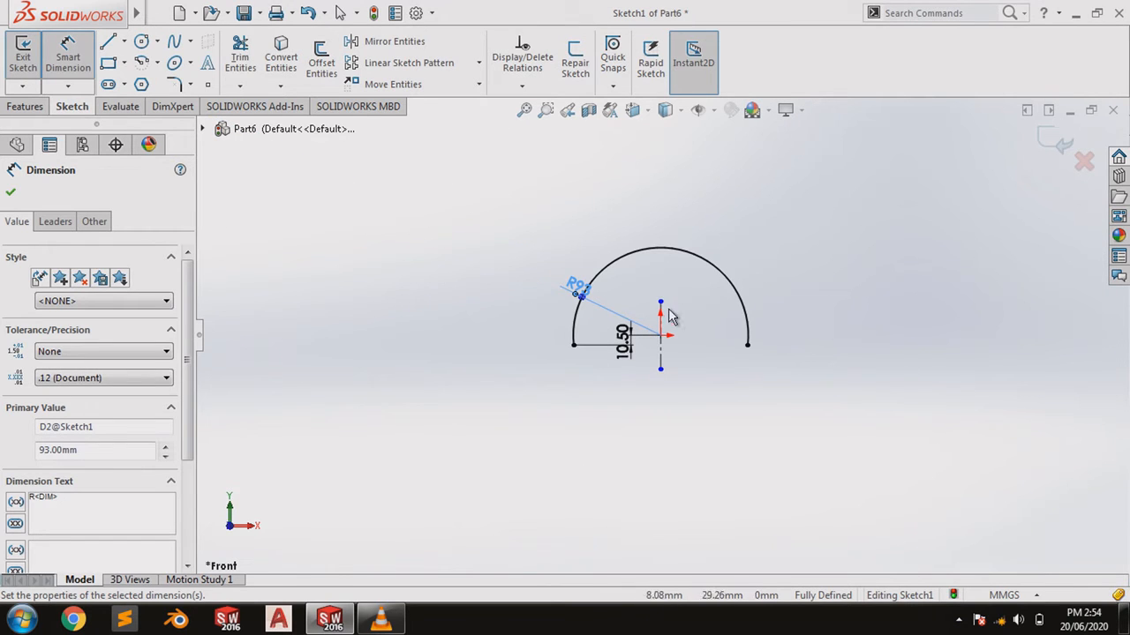
{"action": "left_click", "coordinate": [68, 54]}
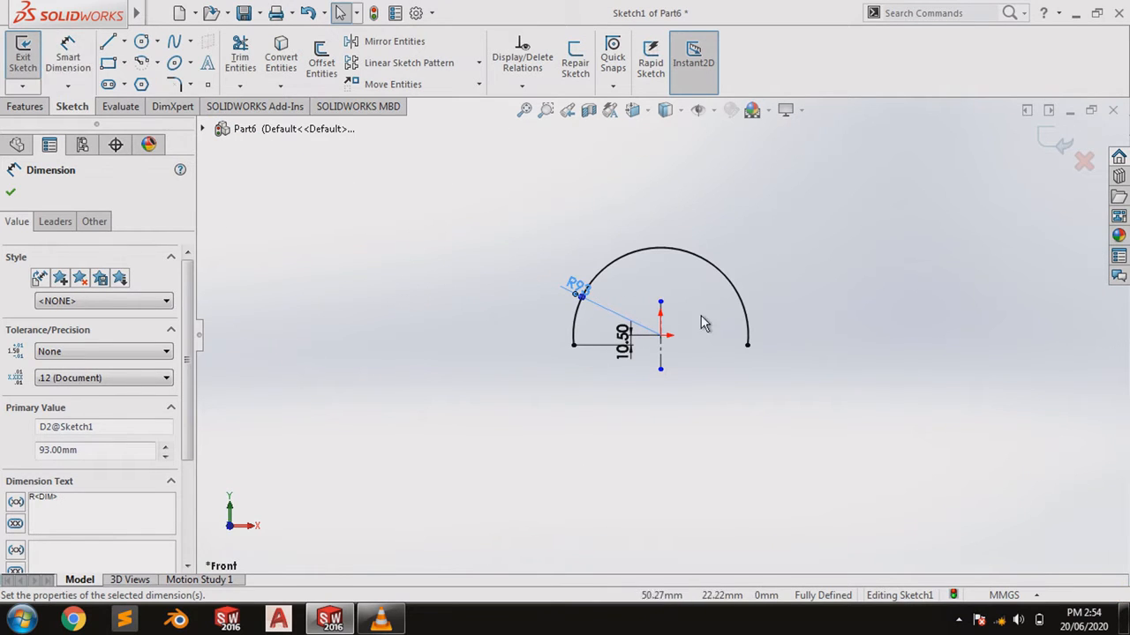
{"action": "left_click_drag", "start_coordinate": [661, 304], "coordinate": [653, 120]}
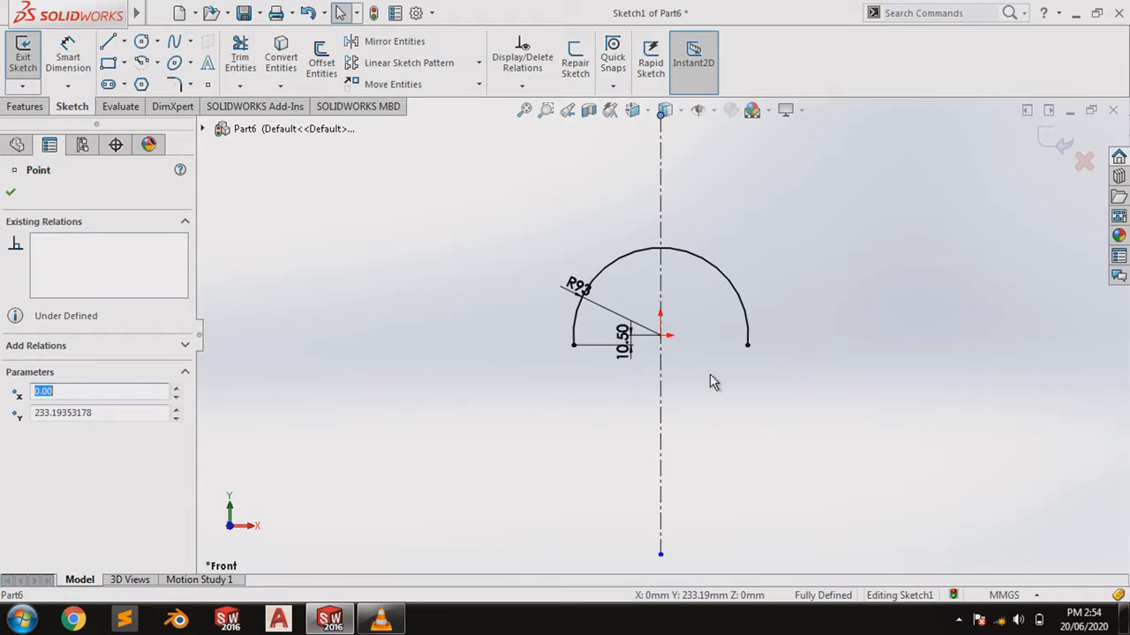
Draw a line about 273 mm long from the arc's left endpoint, slanting up and away from the centerline.
{"action": "left_click", "coordinate": [124, 41]}
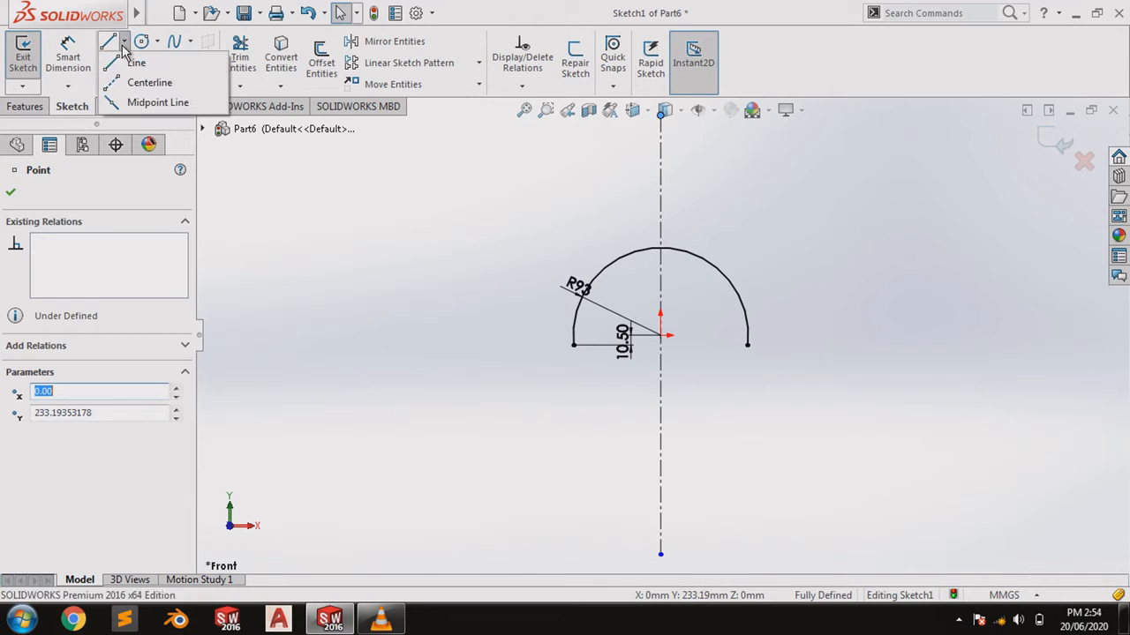
{"action": "left_click", "coordinate": [139, 61]}
{"action": "left_click", "coordinate": [574, 346]}
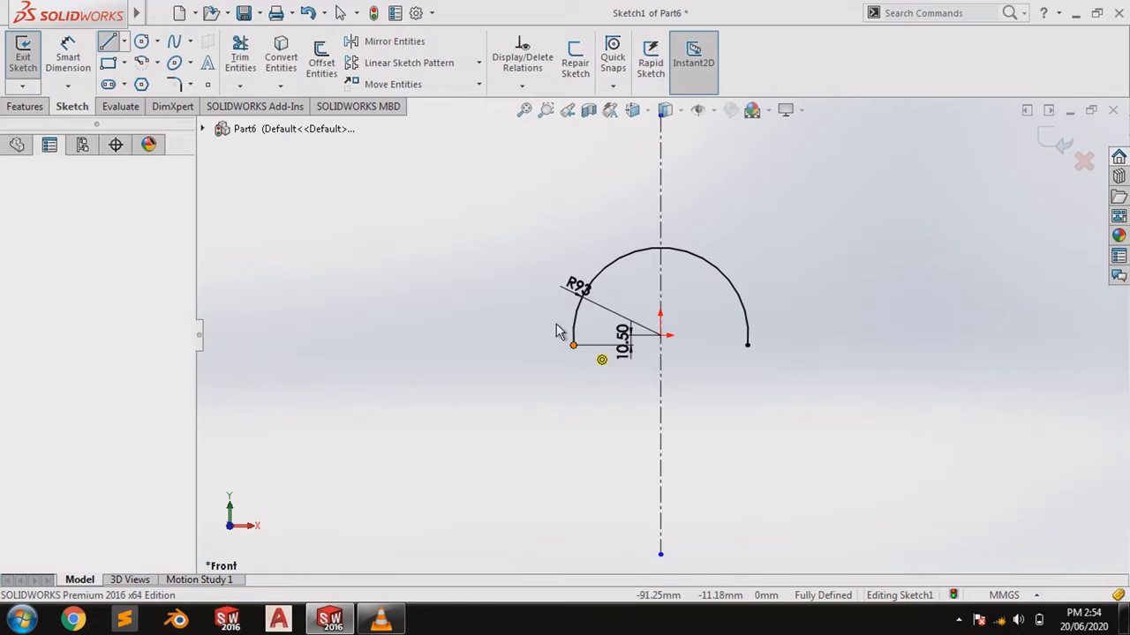
{"action": "key", "text": "z"}
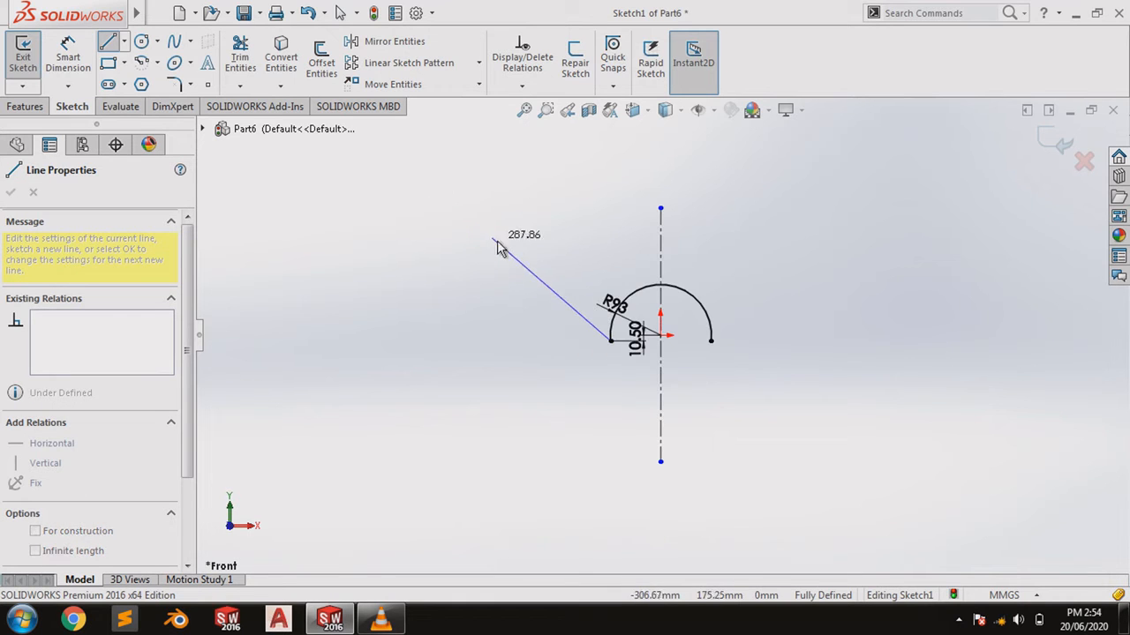
{"action": "left_click", "coordinate": [515, 228]}
{"action": "right_click", "coordinate": [517, 229]}
{"action": "left_click", "coordinate": [537, 240]}
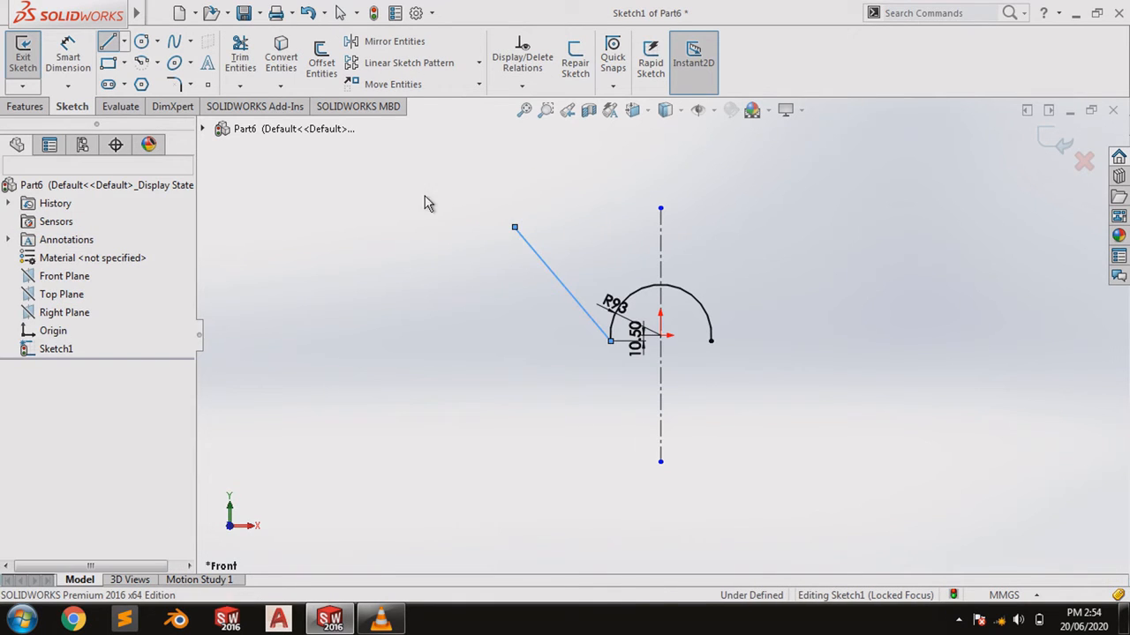
Dimension the slanted line's length as 302.56 mm.
{"action": "left_click", "coordinate": [82, 48]}
{"action": "left_click", "coordinate": [541, 269]}
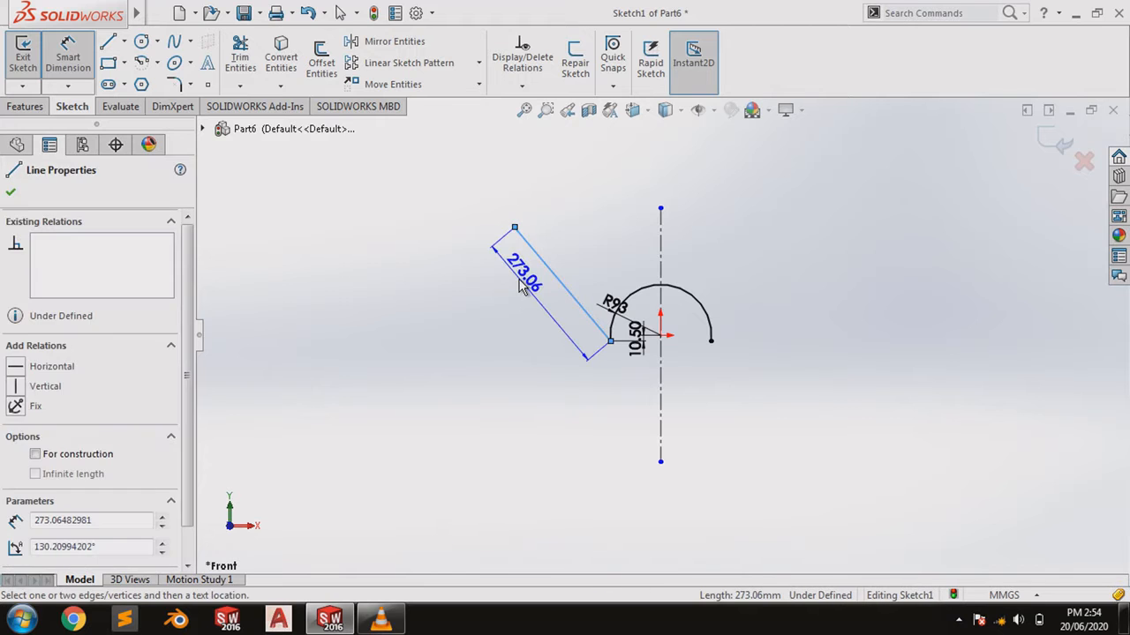
{"action": "left_click", "coordinate": [519, 279]}
{"action": "type", "text": "302.56"}
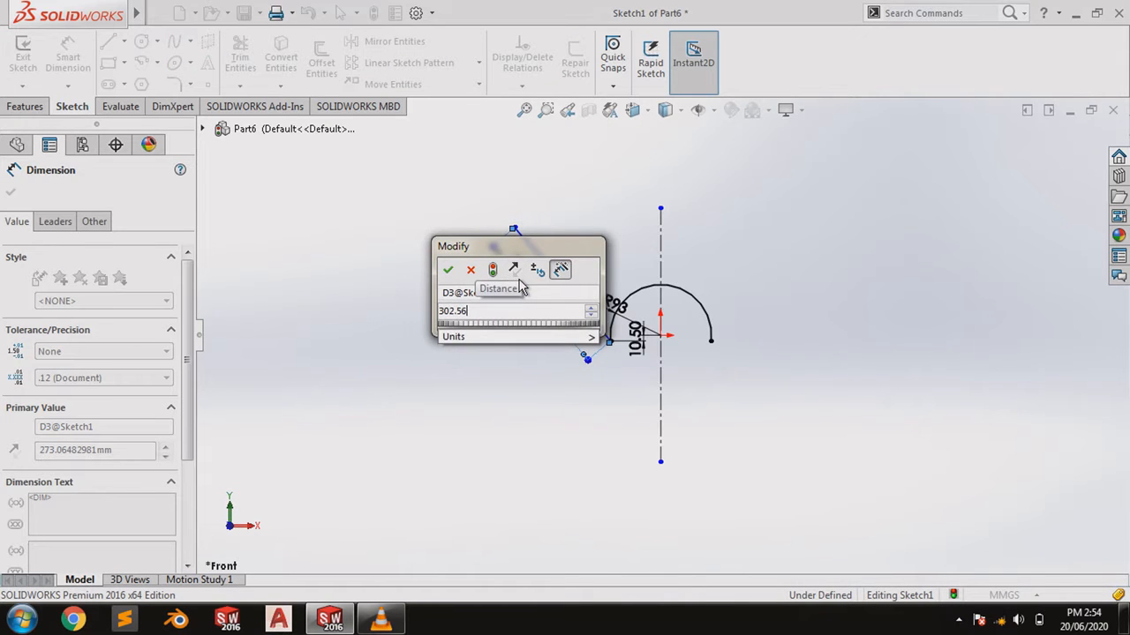
{"action": "key", "text": "Return"}
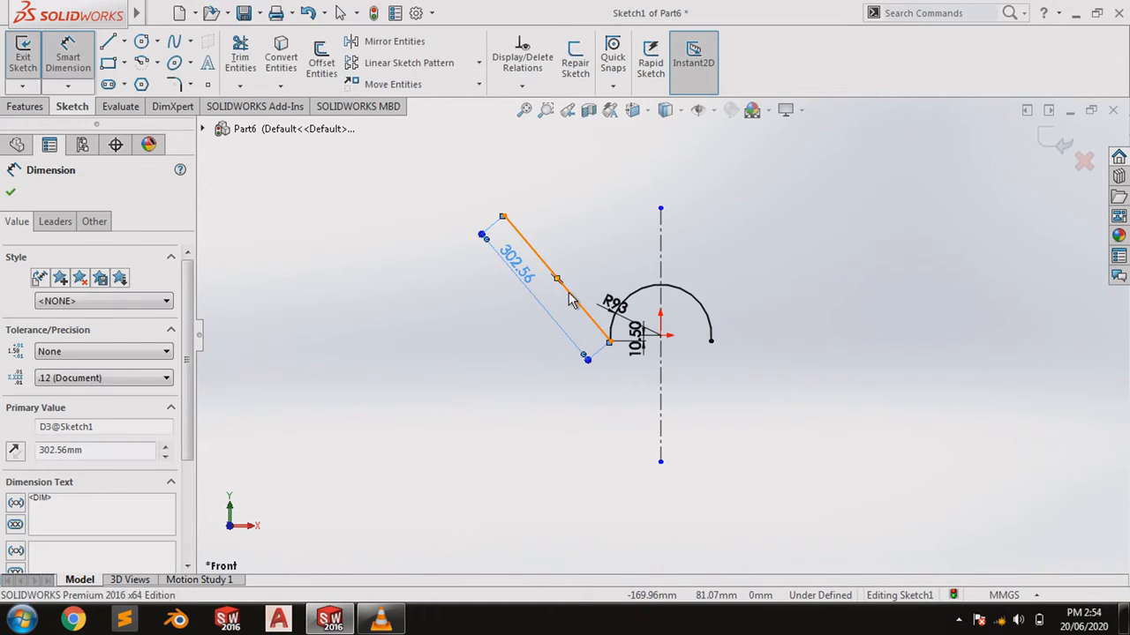
Dimension the angle between the slanted line and the vertical centerline as 31.56 degrees.
{"action": "left_click", "coordinate": [597, 324]}
{"action": "left_click", "coordinate": [661, 269]}
{"action": "left_click", "coordinate": [623, 275]}
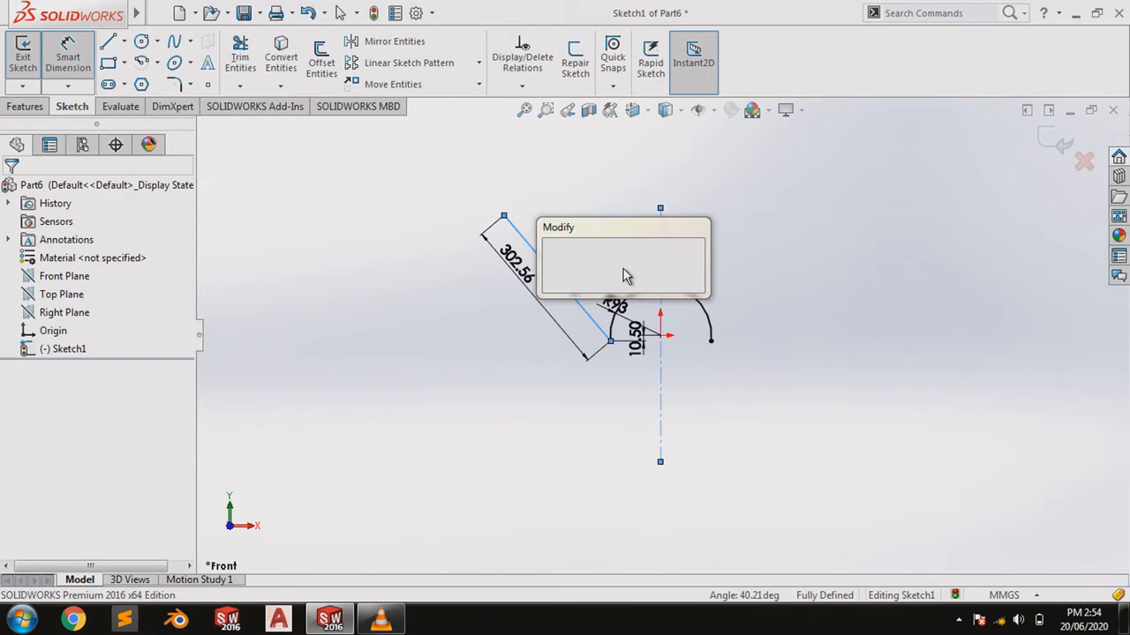
{"action": "type", "text": "31.56"}
{"action": "key", "text": "Return"}
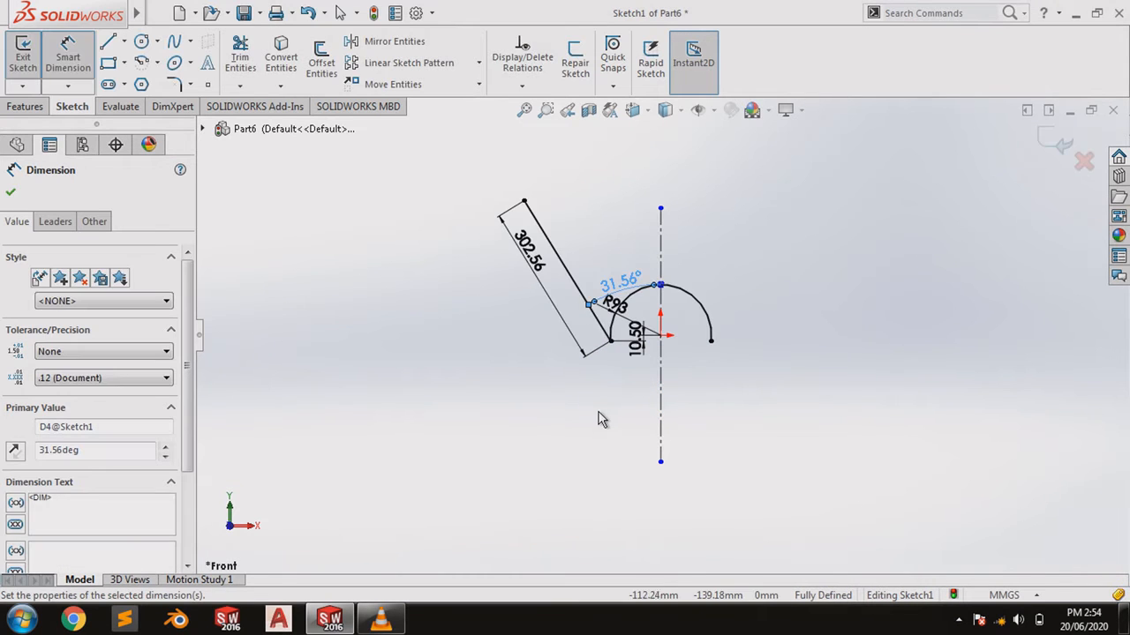
Draw a 3 point arc of about 54 mm radius from the slanted line's upper end toward the centerline, bulging downward.
{"action": "left_click", "coordinate": [157, 63]}
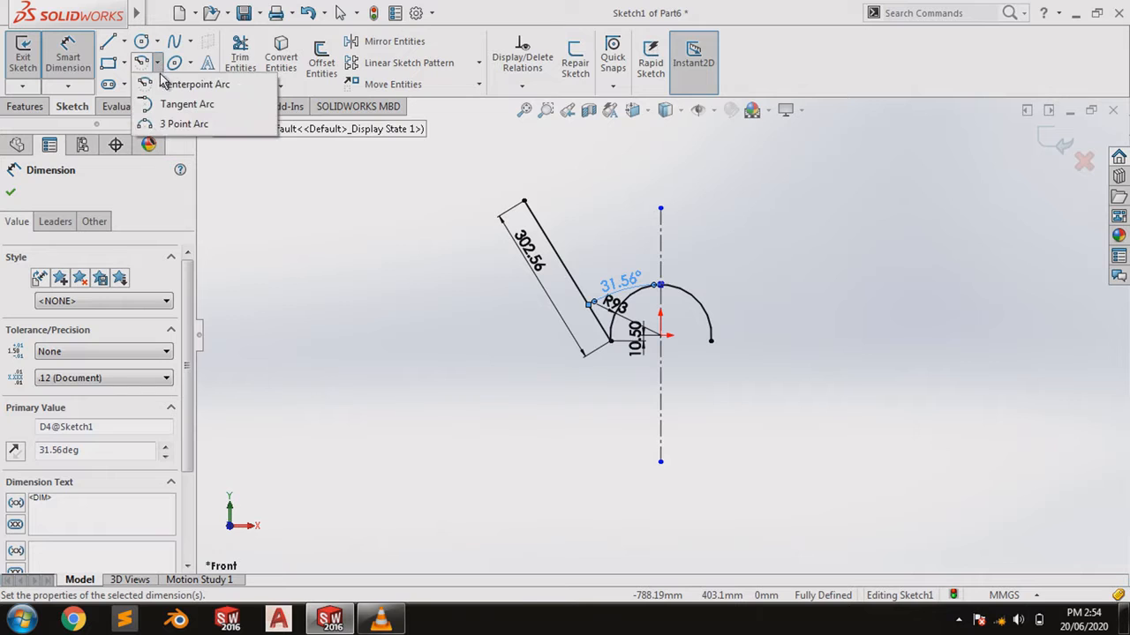
{"action": "left_click", "coordinate": [173, 122]}
{"action": "left_click", "coordinate": [524, 201]}
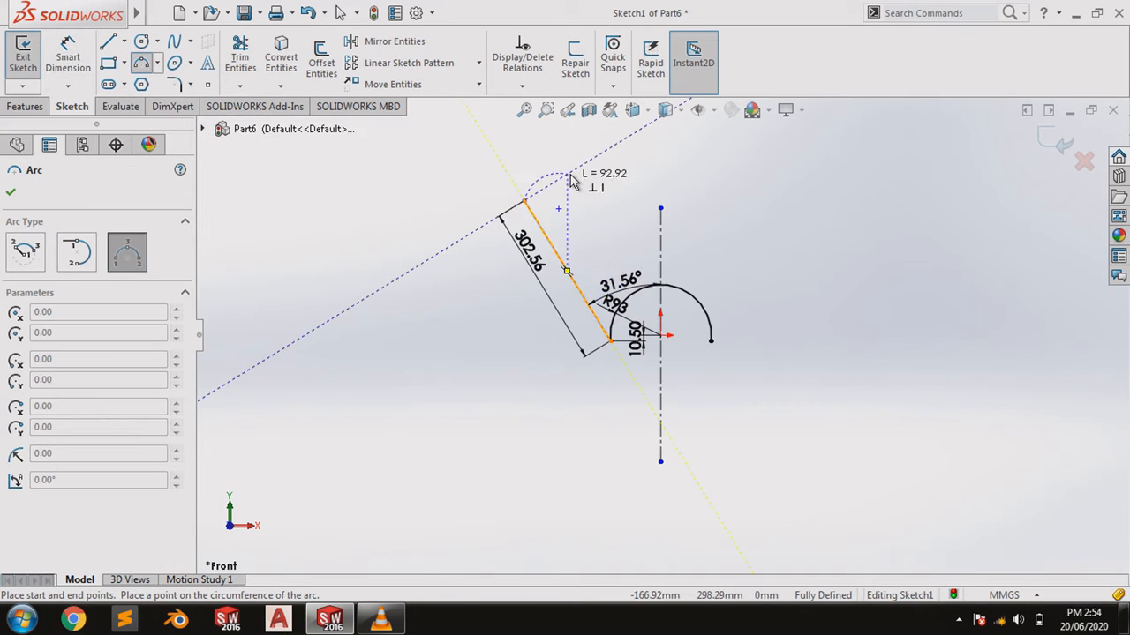
{"action": "left_click", "coordinate": [574, 173]}
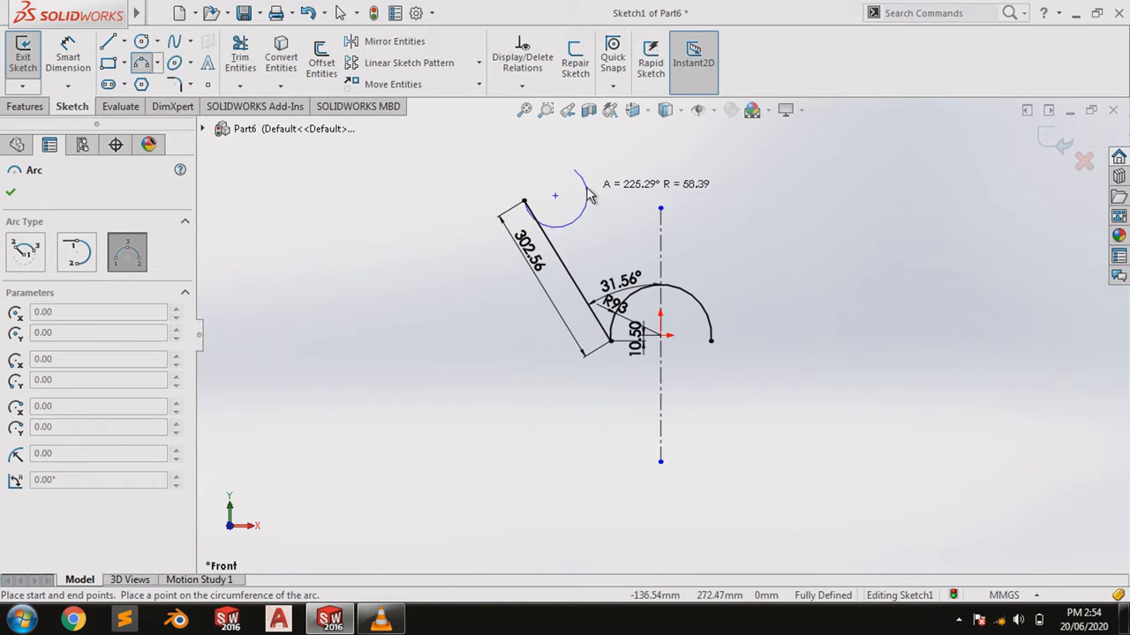
{"action": "left_click", "coordinate": [579, 190]}
{"action": "right_click", "coordinate": [579, 190]}
{"action": "left_click", "coordinate": [618, 191]}
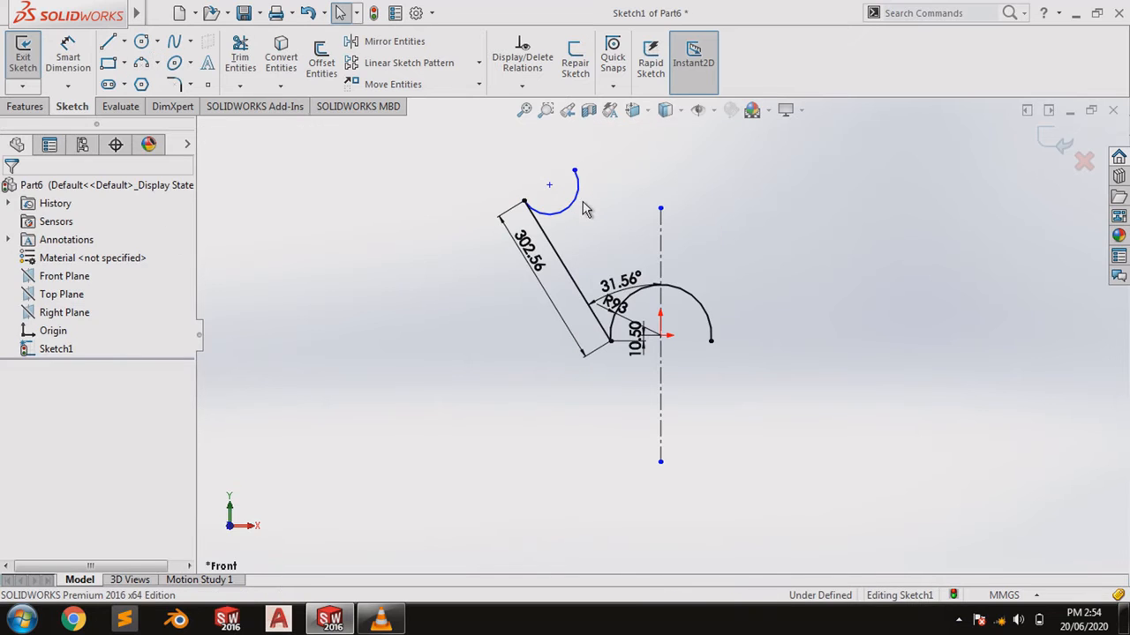
Dimension the small upper arc with a radius of 51.7 mm.
{"action": "left_click", "coordinate": [68, 55]}
{"action": "left_click", "coordinate": [572, 206]}
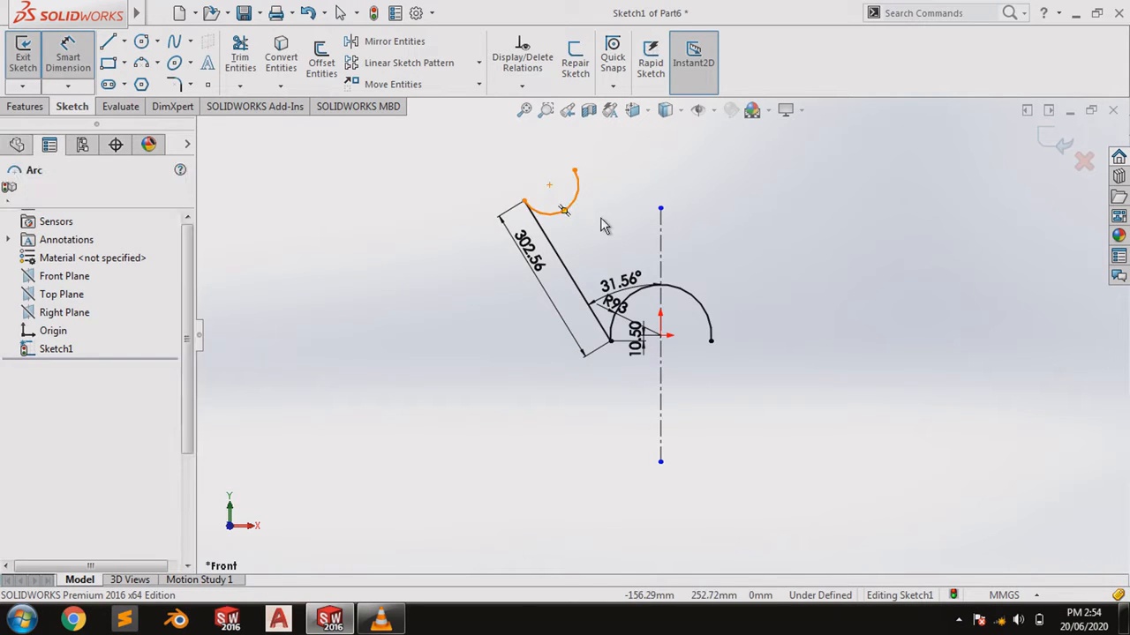
{"action": "left_click", "coordinate": [601, 224]}
{"action": "type", "text": "51.7"}
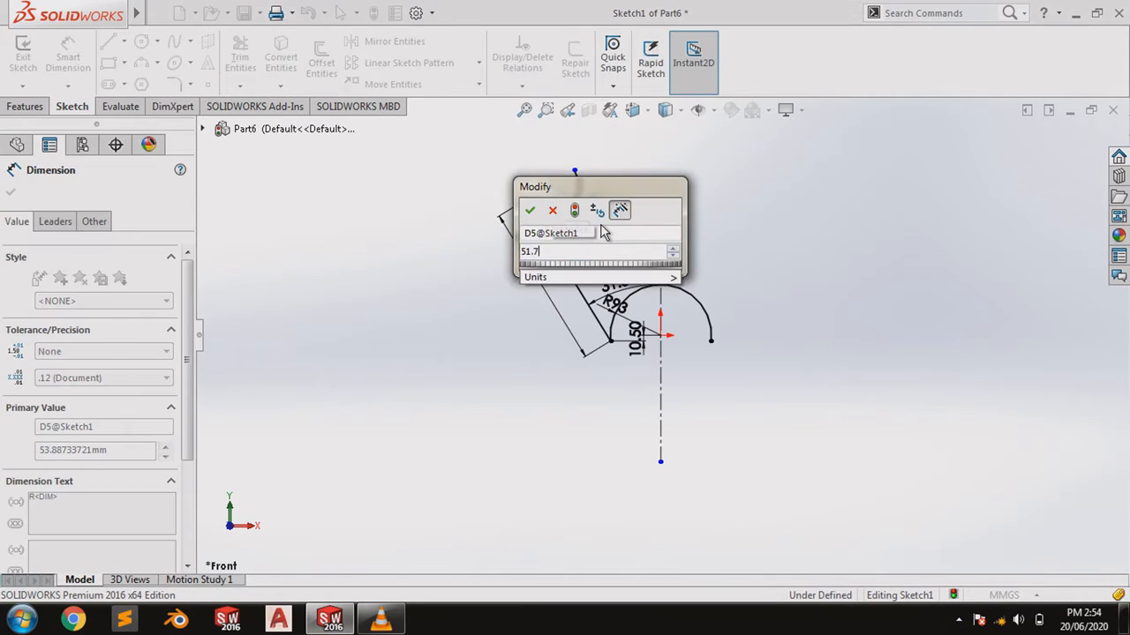
{"action": "key", "text": "Return"}
{"action": "key", "text": "Escape"}
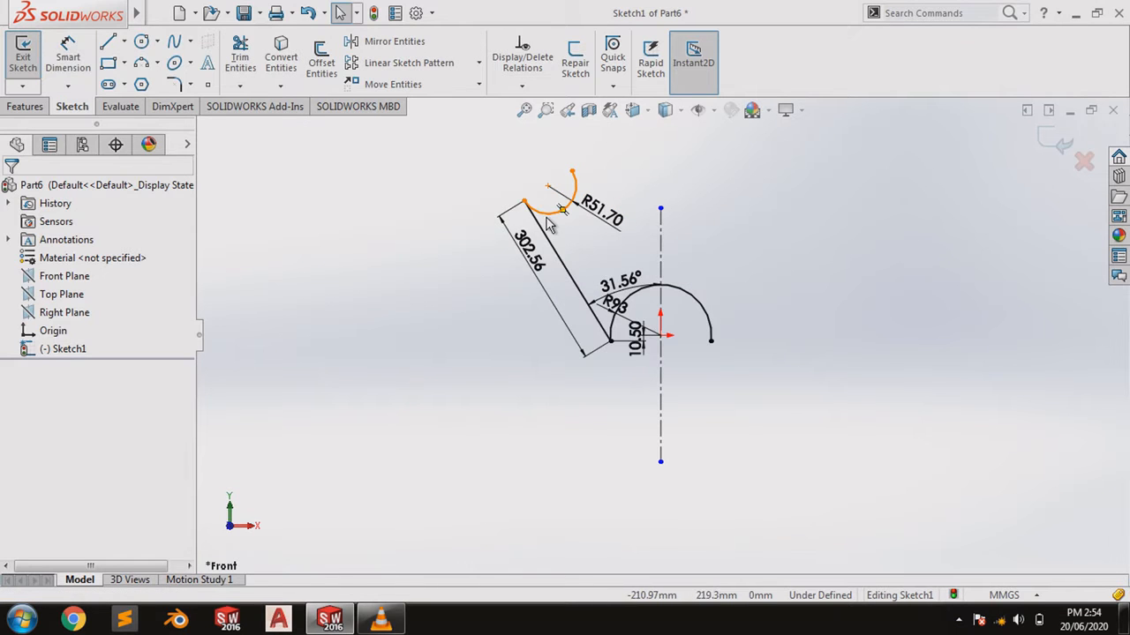
Add a Tangent relation between the small upper arc and the slanted line.
{"action": "left_click", "coordinate": [545, 216]}
{"action": "left_click", "coordinate": [548, 234], "text": "ctrl"}
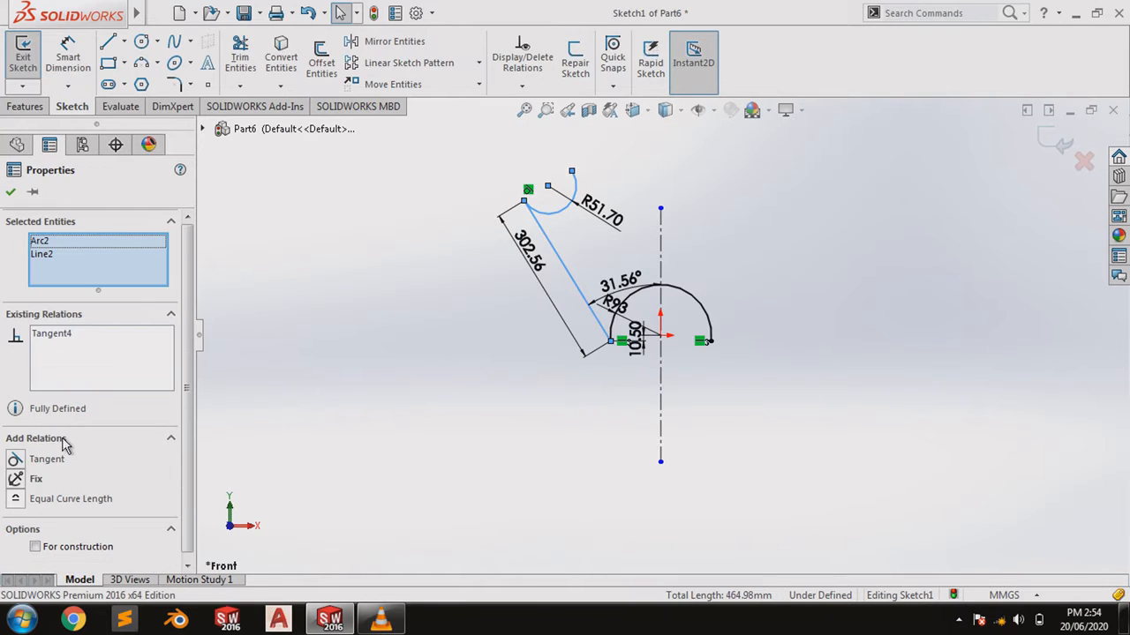
{"action": "left_click", "coordinate": [10, 192]}
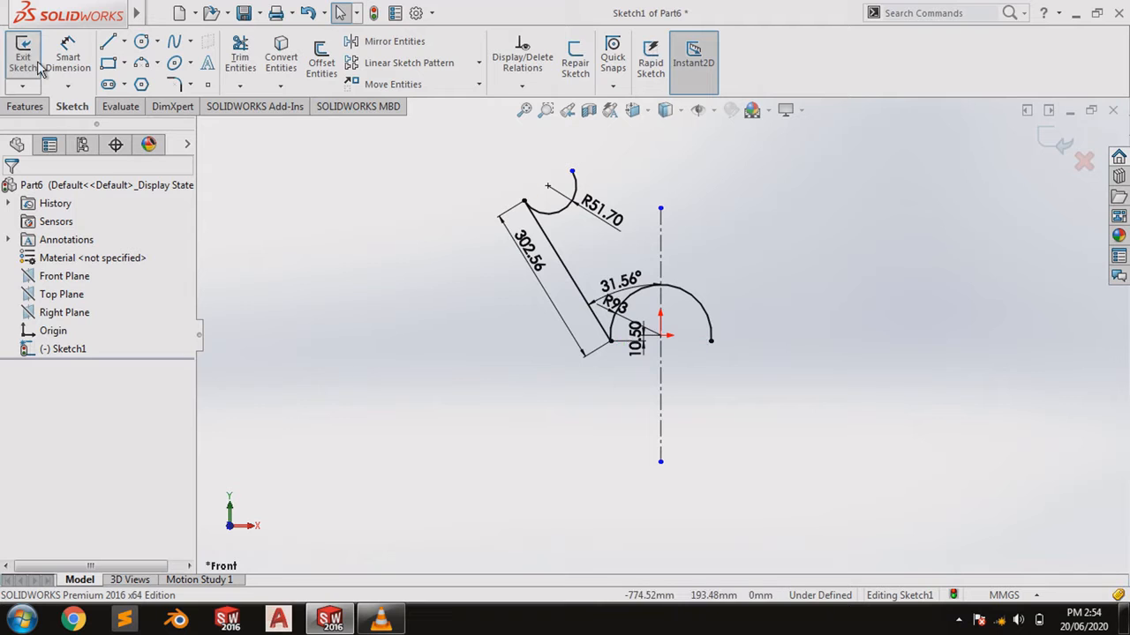
Draw a line from the small arc's free end down toward the centerline, and stretch the centerline to about 383 mm above the origin.
{"action": "left_click", "coordinate": [115, 44]}
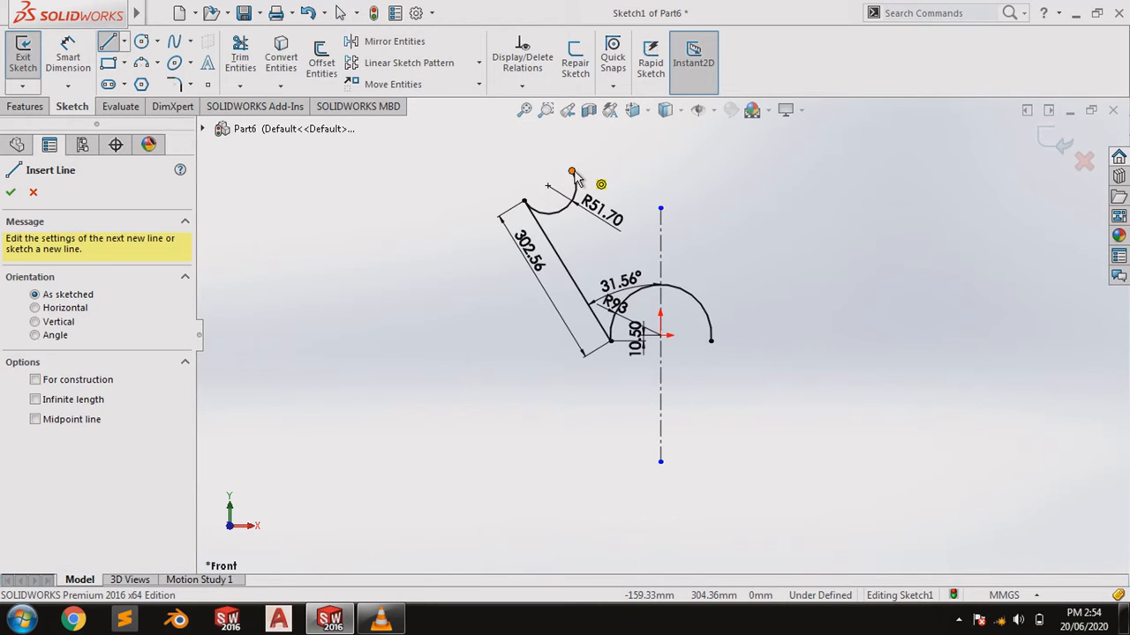
{"action": "left_click", "coordinate": [572, 171]}
{"action": "left_click", "coordinate": [634, 209]}
{"action": "right_click", "coordinate": [634, 212]}
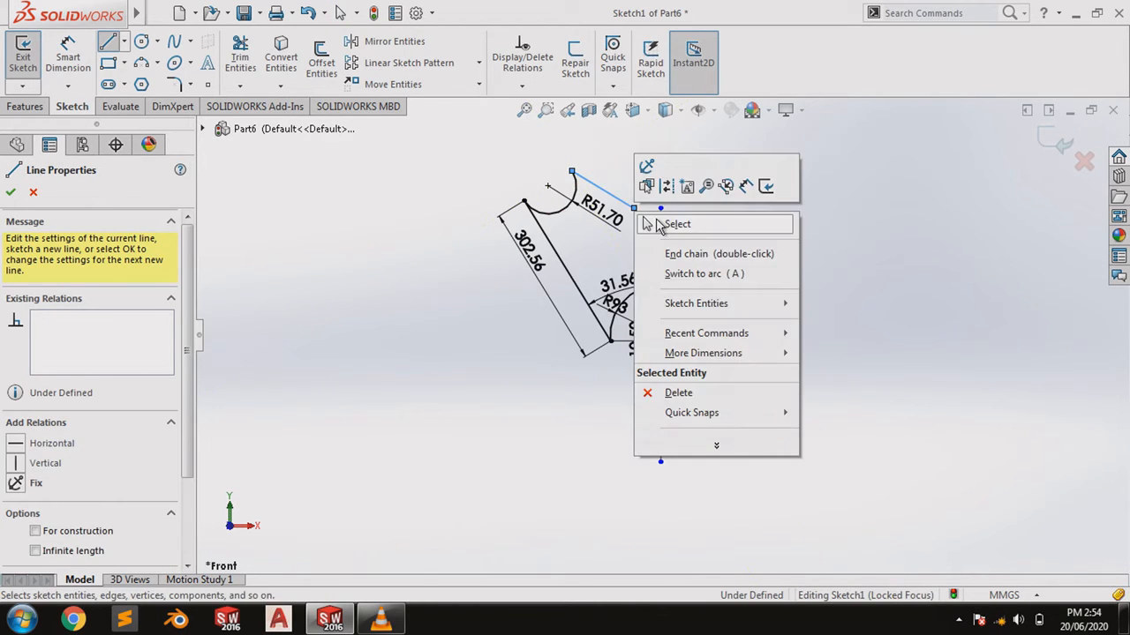
{"action": "left_click", "coordinate": [662, 223]}
{"action": "left_click_drag", "start_coordinate": [660, 209], "coordinate": [660, 126]}
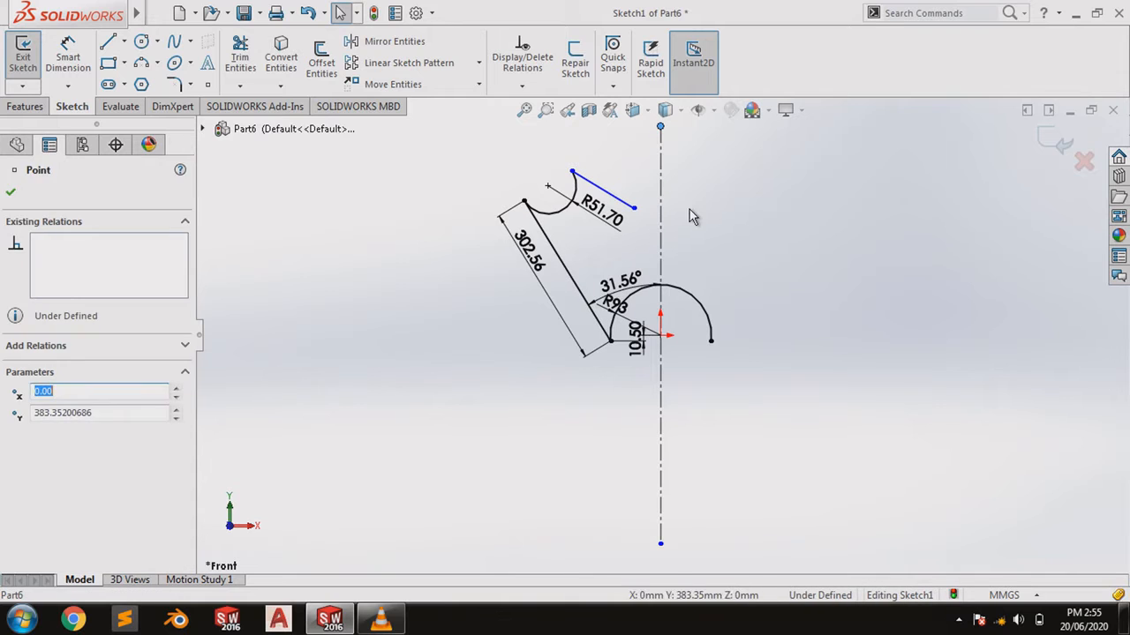
Dimension the length of the upper slanted line as 178.6 mm.
{"action": "left_click", "coordinate": [462, 131]}
{"action": "left_click", "coordinate": [68, 55]}
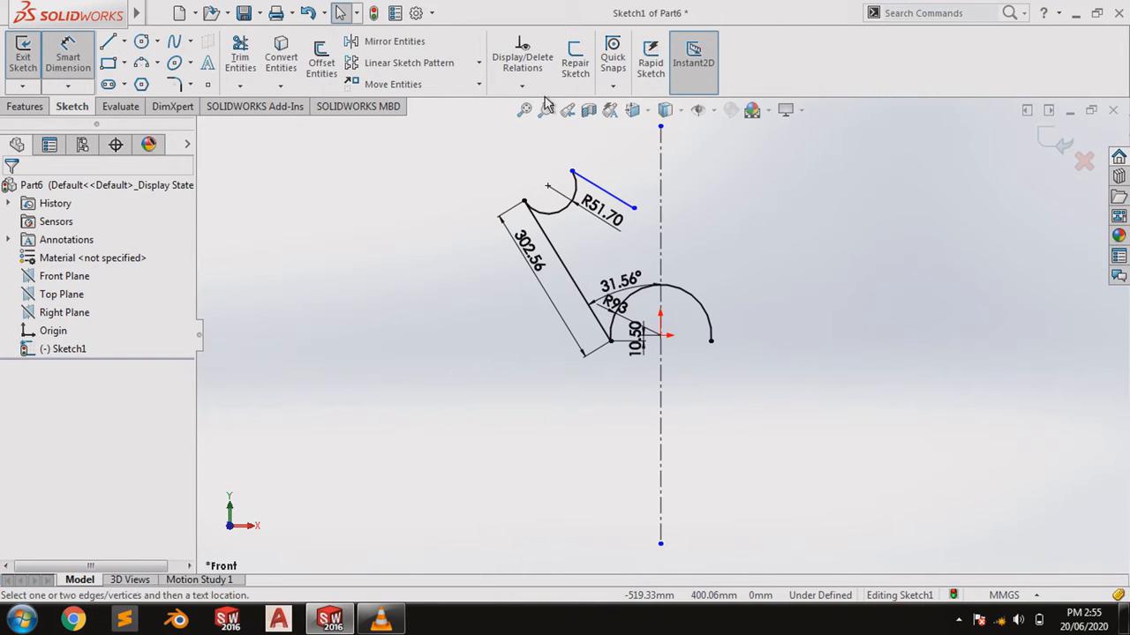
{"action": "left_click", "coordinate": [596, 188]}
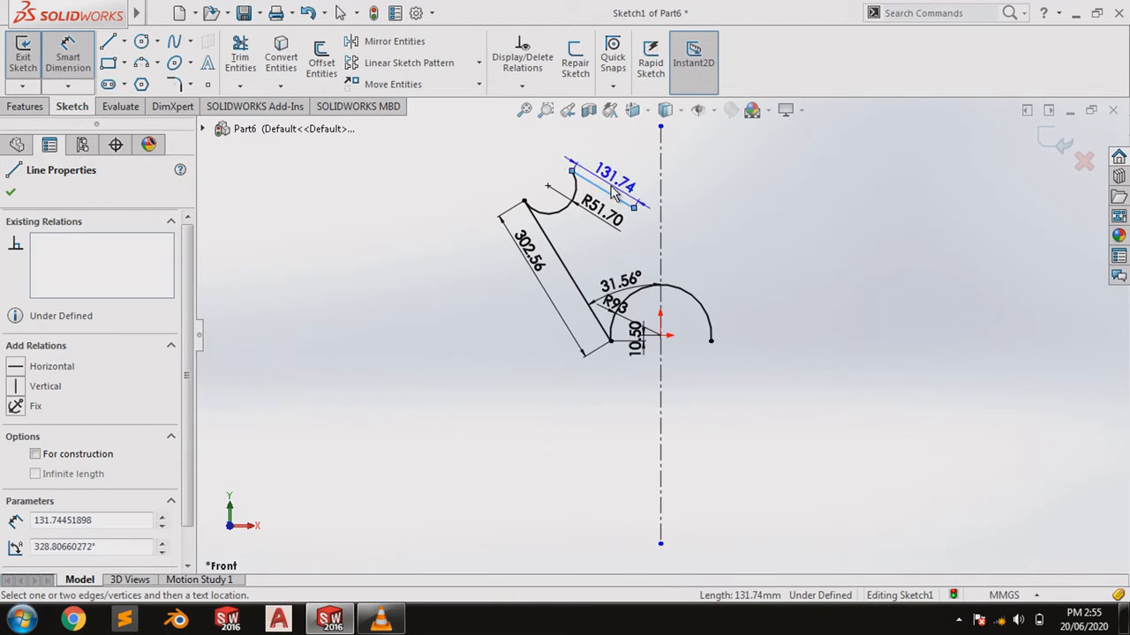
{"action": "left_click", "coordinate": [616, 190]}
{"action": "type", "text": "178.6"}
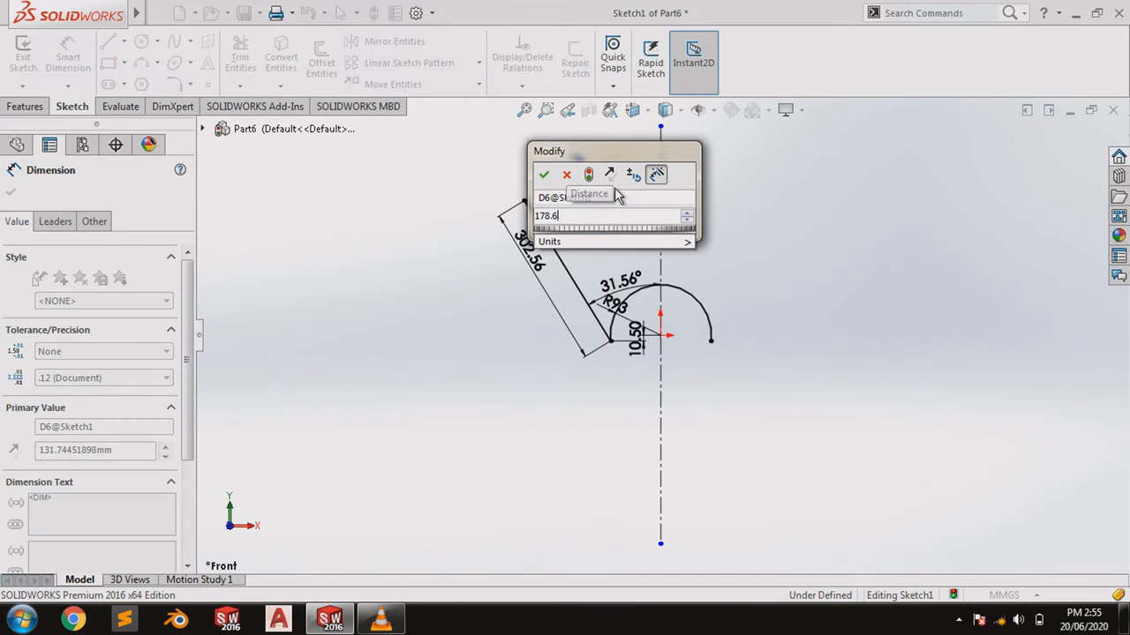
{"action": "key", "text": "Return"}
{"action": "key", "text": "Escape"}
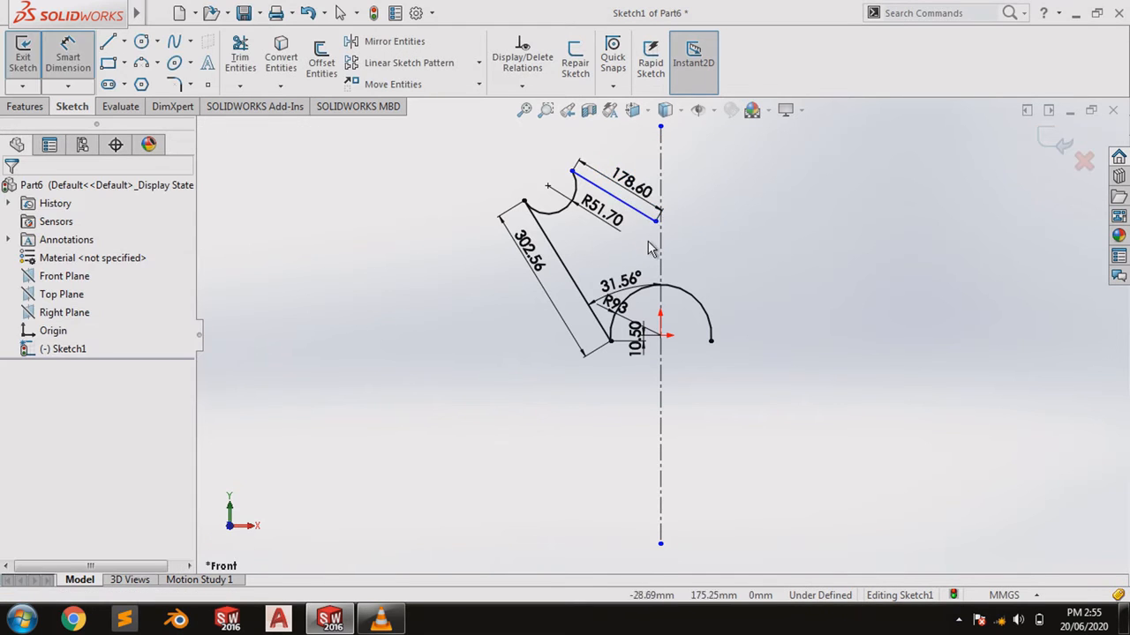
Dimension the distance from the upper slanted line's lower endpoint to the centerline as 24.85 mm.
{"action": "scroll", "coordinate": [663, 228], "scroll_direction": "down", "scroll_amount": 4}
{"action": "scroll", "coordinate": [668, 247], "scroll_direction": "down", "scroll_amount": 3}
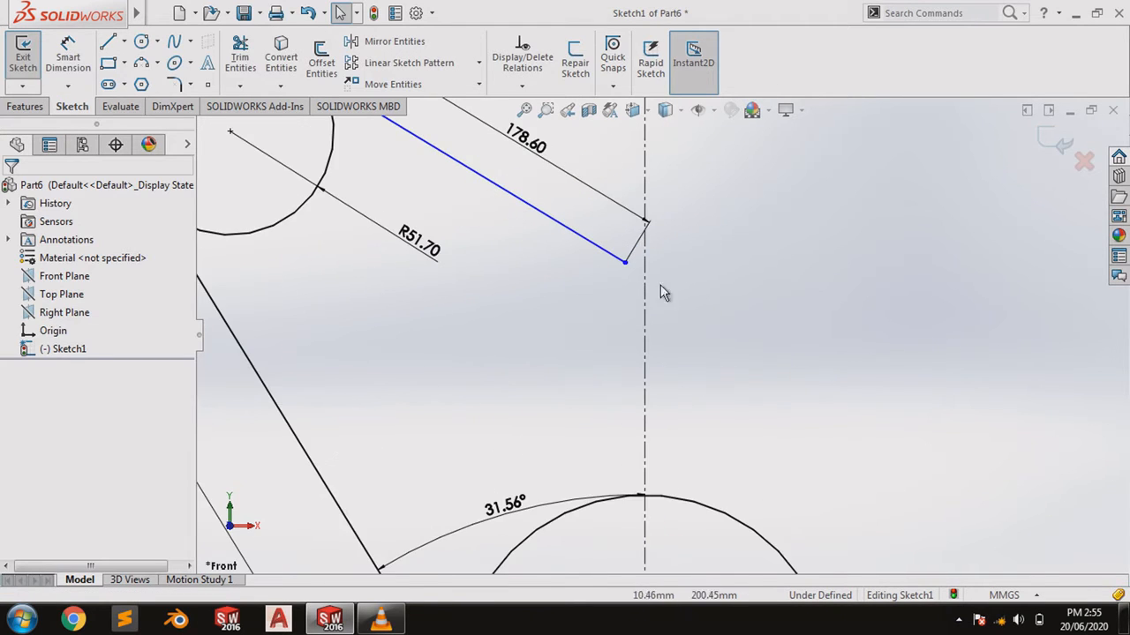
{"action": "left_click", "coordinate": [89, 68]}
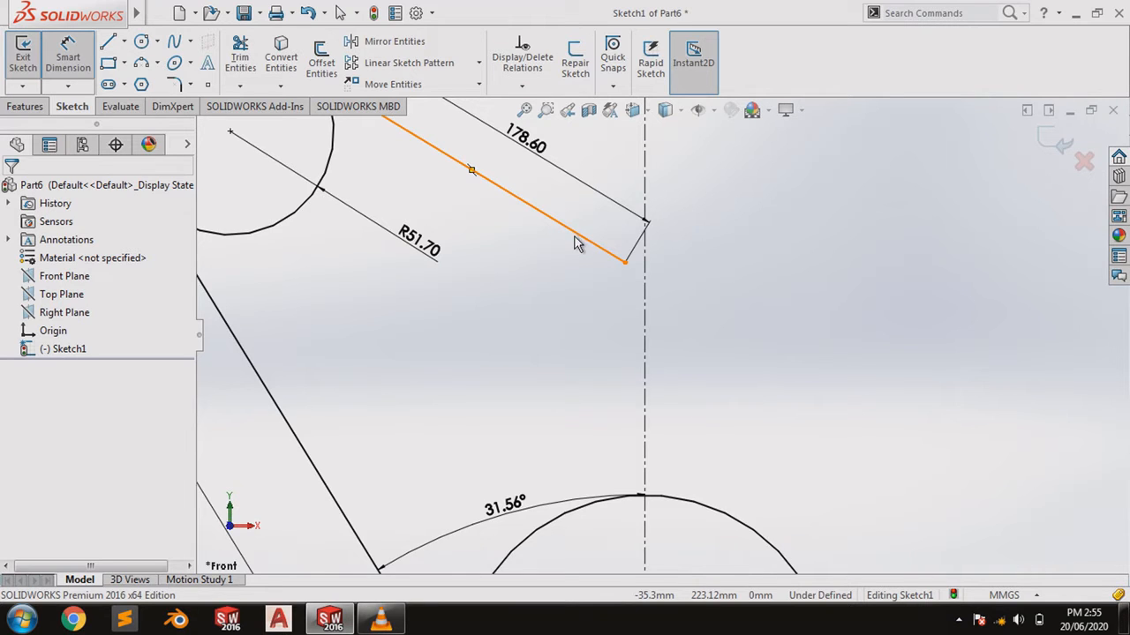
{"action": "left_click", "coordinate": [627, 270]}
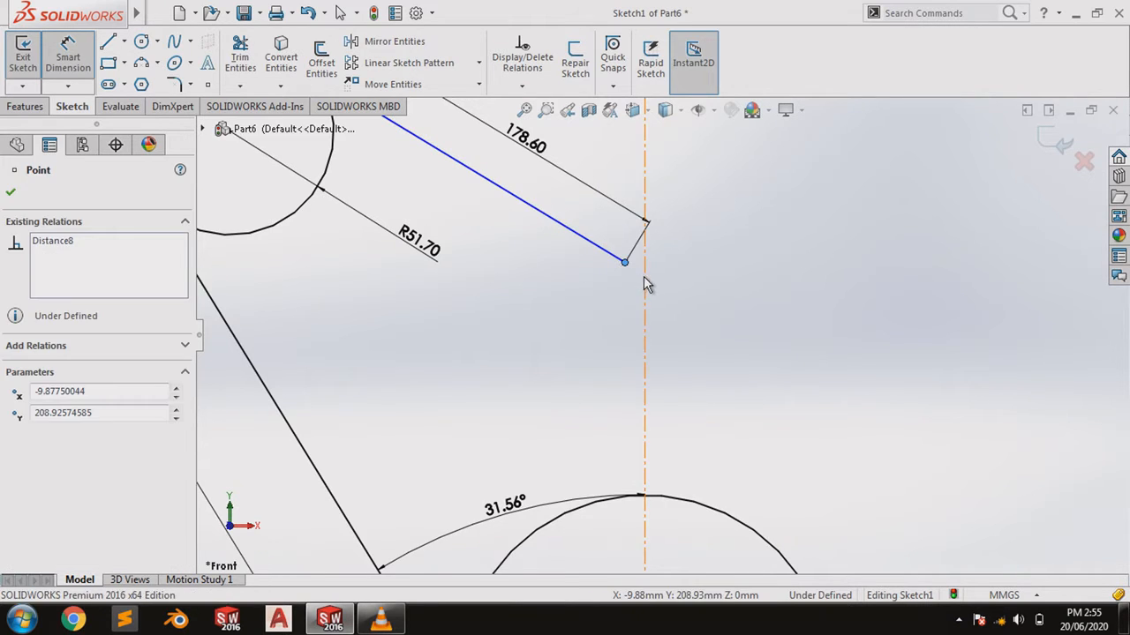
{"action": "left_click", "coordinate": [643, 276]}
{"action": "left_click", "coordinate": [624, 325]}
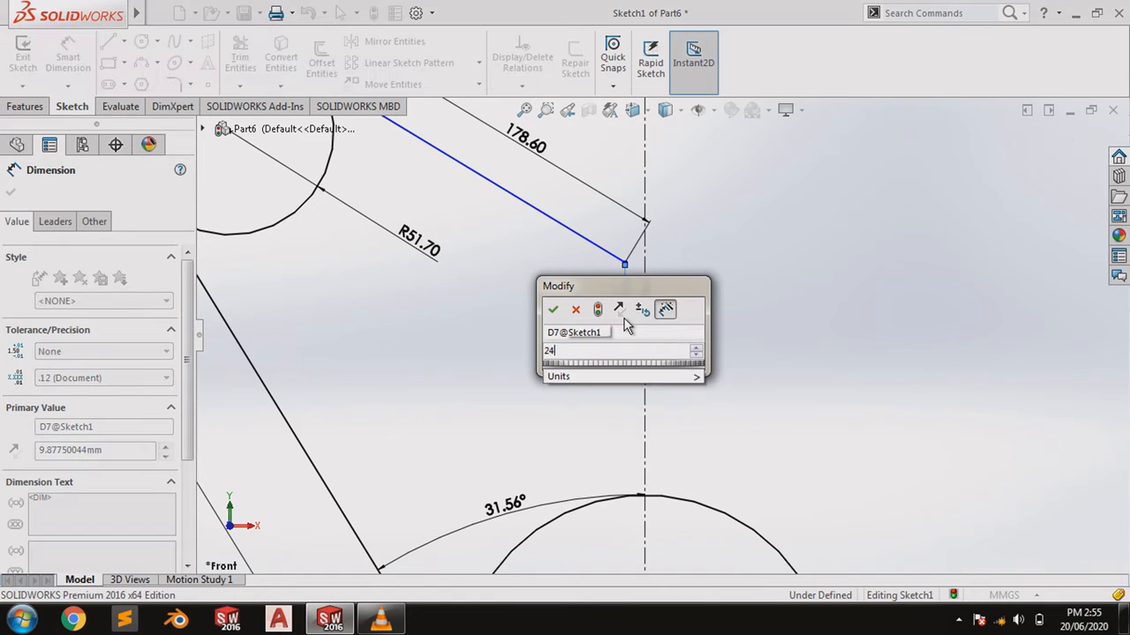
{"action": "key", "text": "Return"}
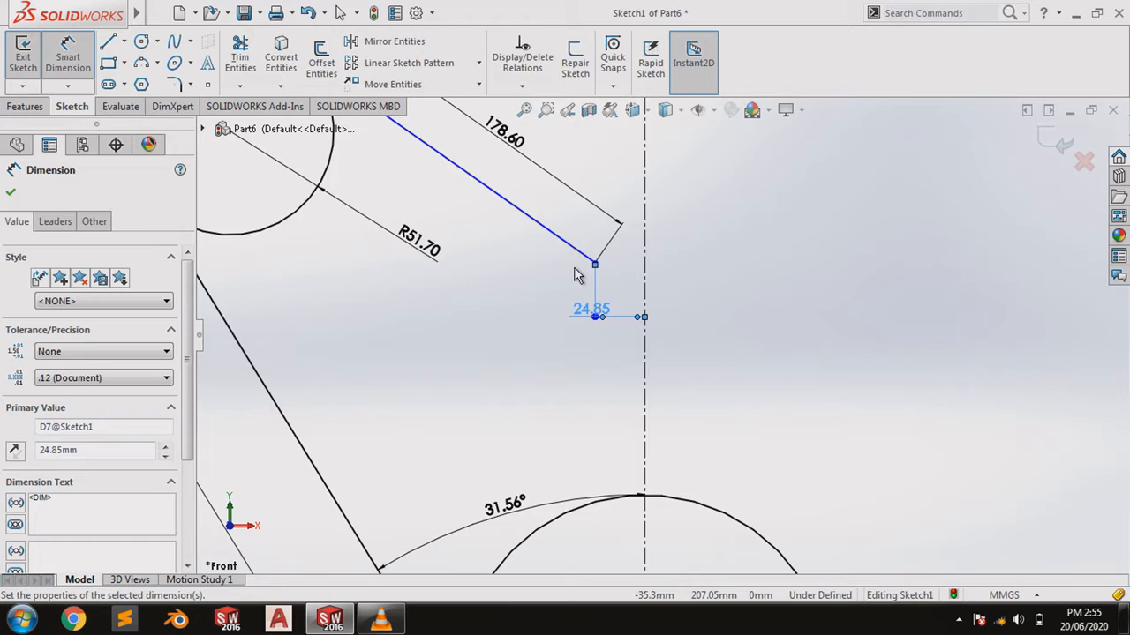
Dimension the angle between the upper slanted line and the centerline as 56.8°.
{"action": "left_click", "coordinate": [644, 272]}
{"action": "left_click", "coordinate": [565, 243]}
{"action": "left_click", "coordinate": [578, 226]}
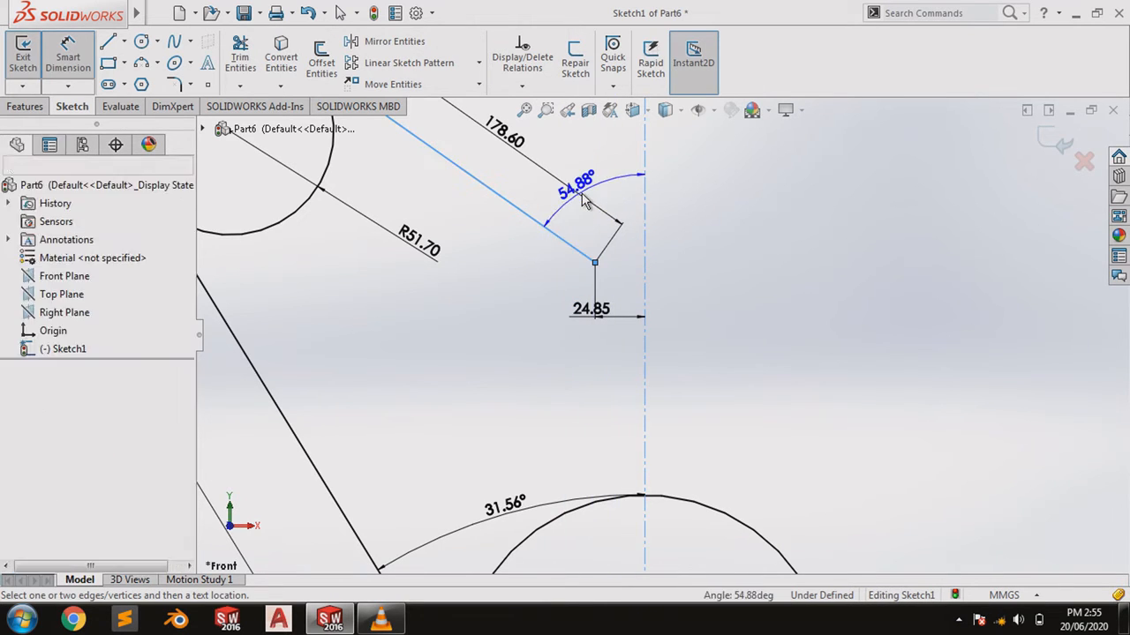
{"action": "type", "text": "56.8"}
{"action": "key", "text": "Return"}
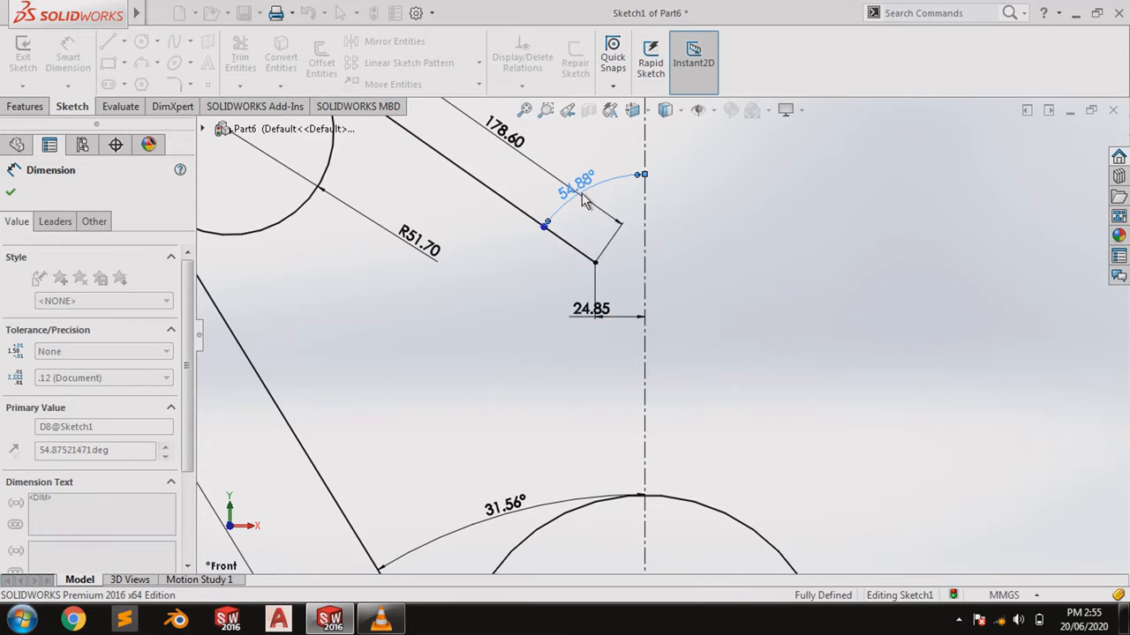
{"action": "left_click", "coordinate": [53, 65]}
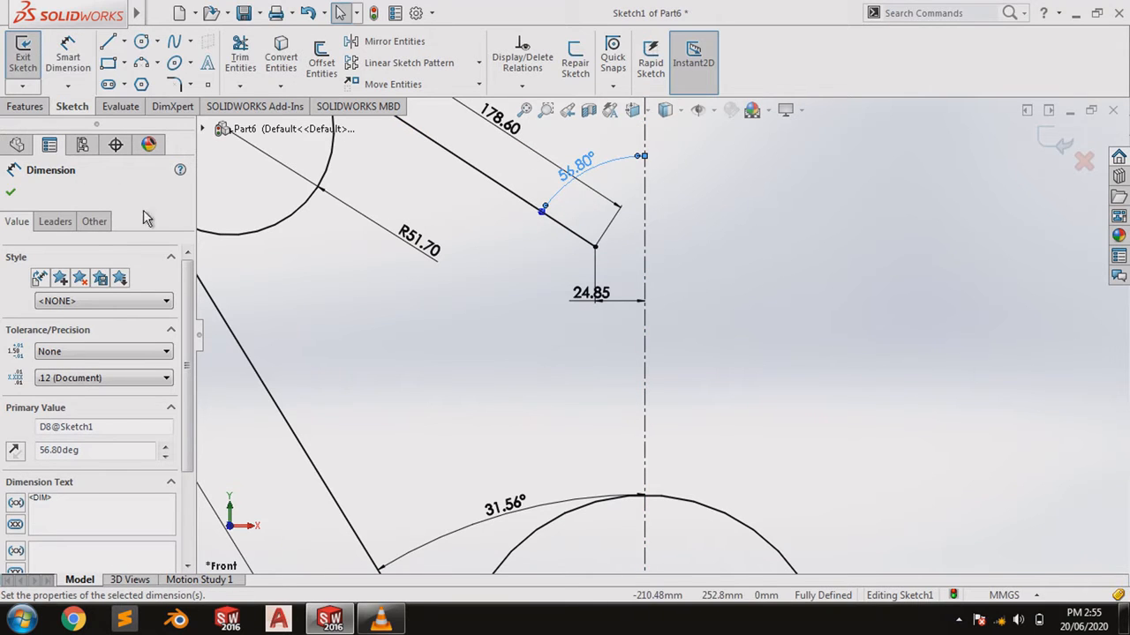
Mirror the two slanted lines and the small upper arc about the vertical centerline, keeping the originals.
{"action": "scroll", "coordinate": [356, 257], "scroll_direction": "up", "scroll_amount": 6}
{"action": "left_click", "coordinate": [405, 51]}
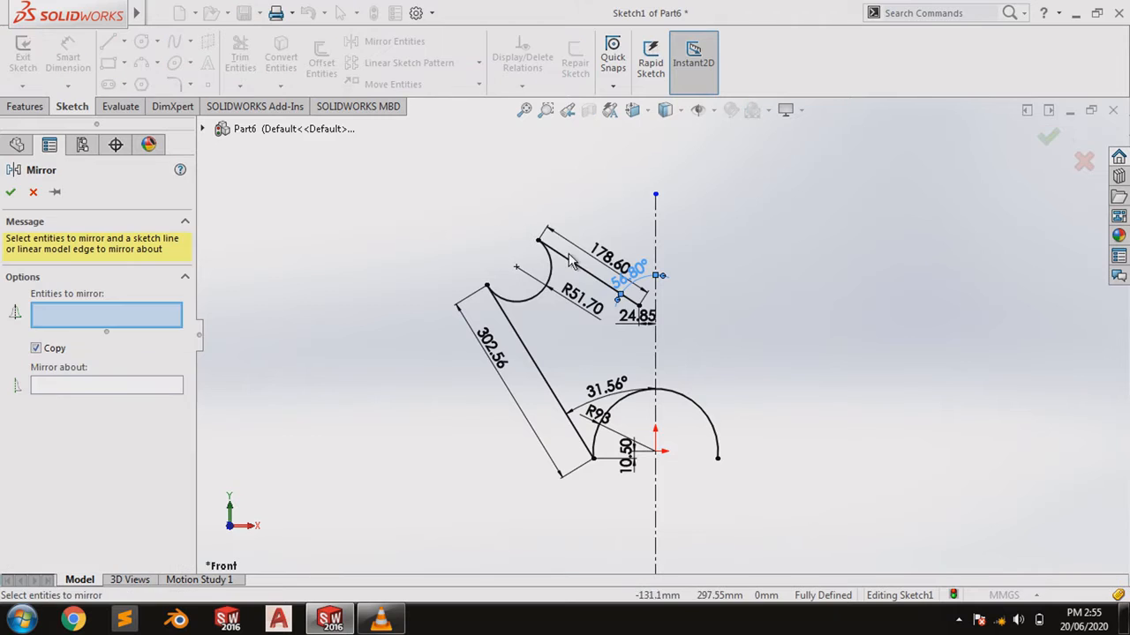
{"action": "left_click", "coordinate": [569, 262]}
{"action": "left_click", "coordinate": [531, 291]}
{"action": "left_click", "coordinate": [527, 358]}
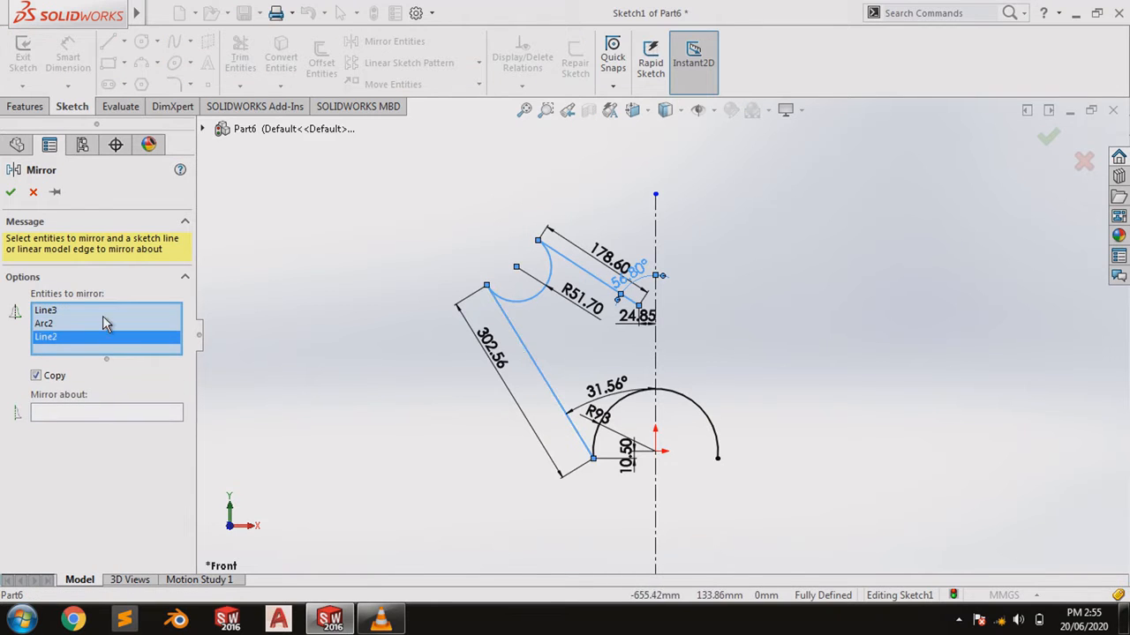
{"action": "left_click", "coordinate": [80, 417]}
{"action": "left_click", "coordinate": [657, 370]}
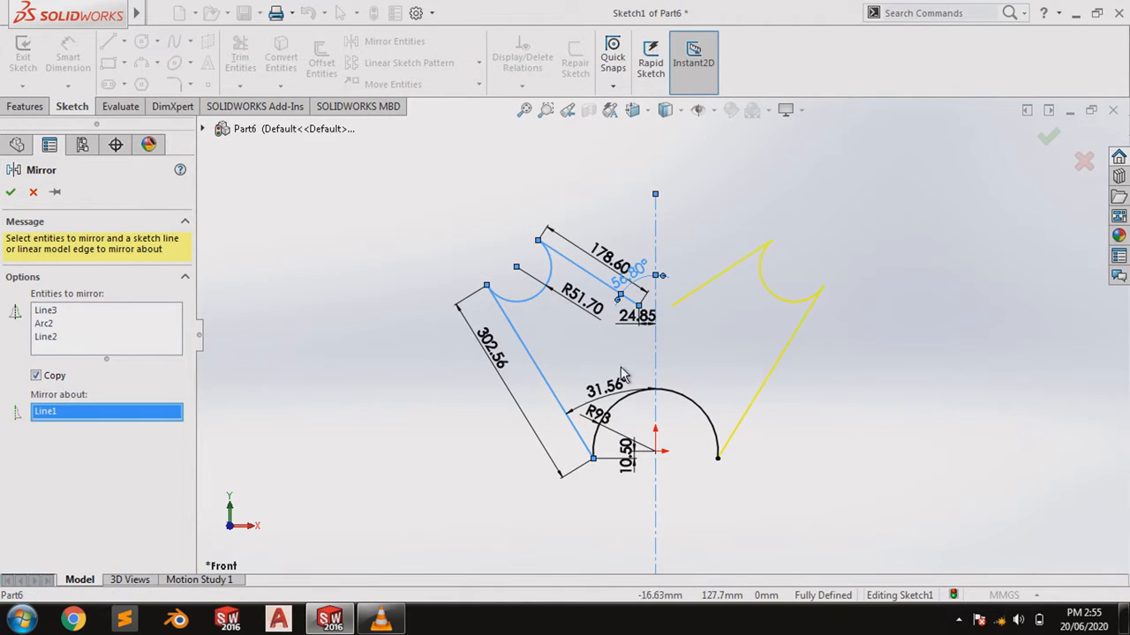
{"action": "left_click", "coordinate": [12, 192]}
Draw a short horizontal line joining the lower endpoints of the two upper slanted lines across the centerline.
{"action": "left_click", "coordinate": [107, 41]}
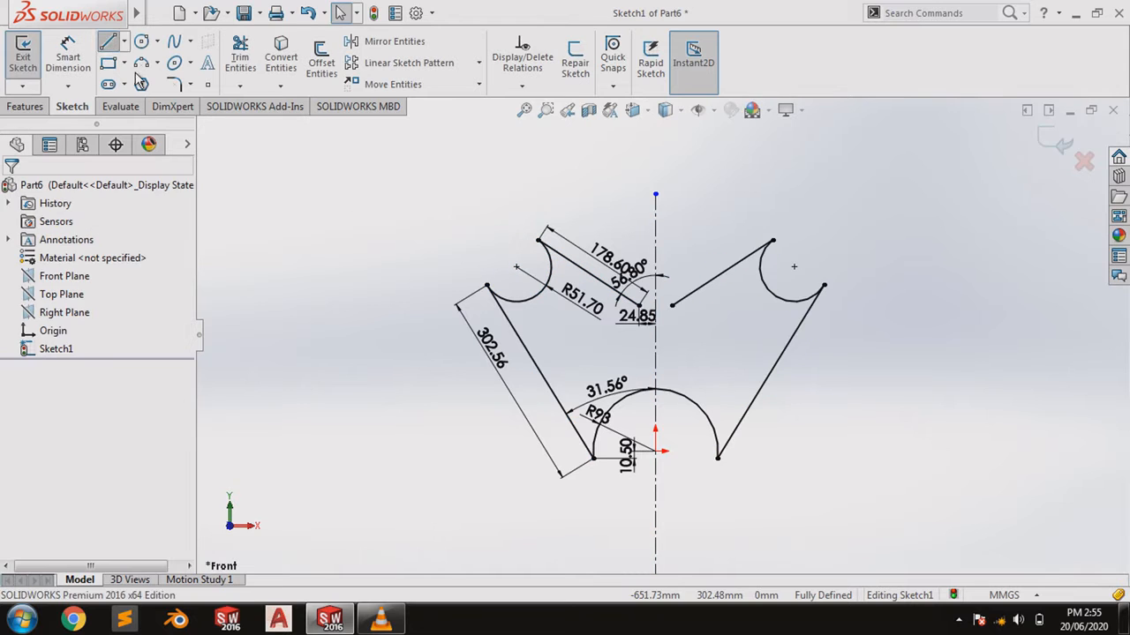
{"action": "left_click", "coordinate": [638, 306]}
{"action": "left_click", "coordinate": [673, 306]}
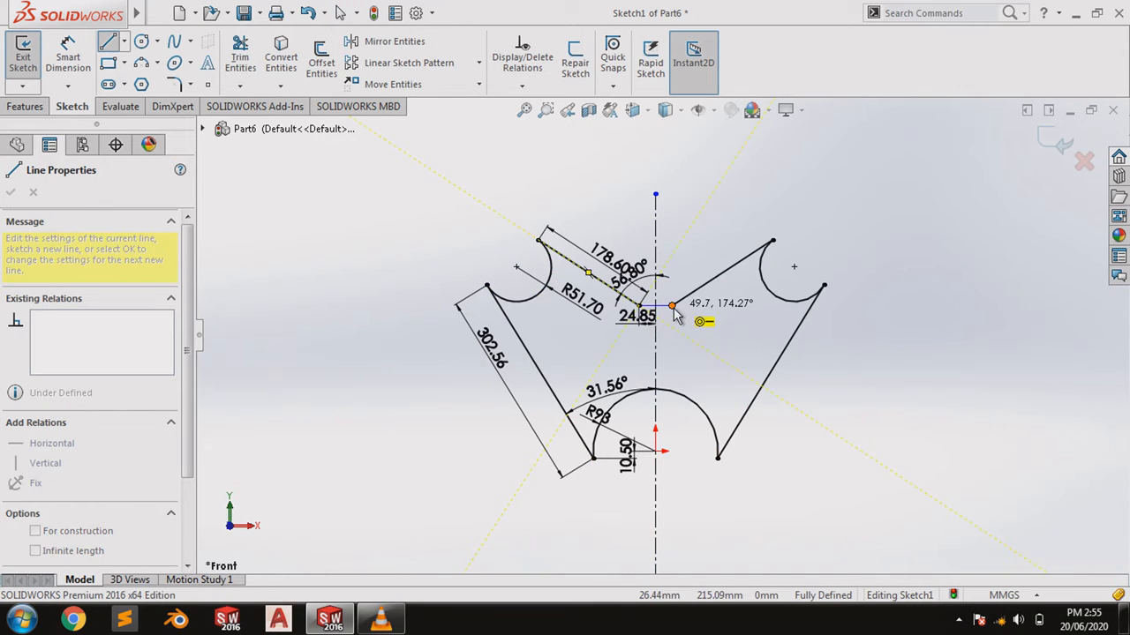
{"action": "key", "text": "Escape"}
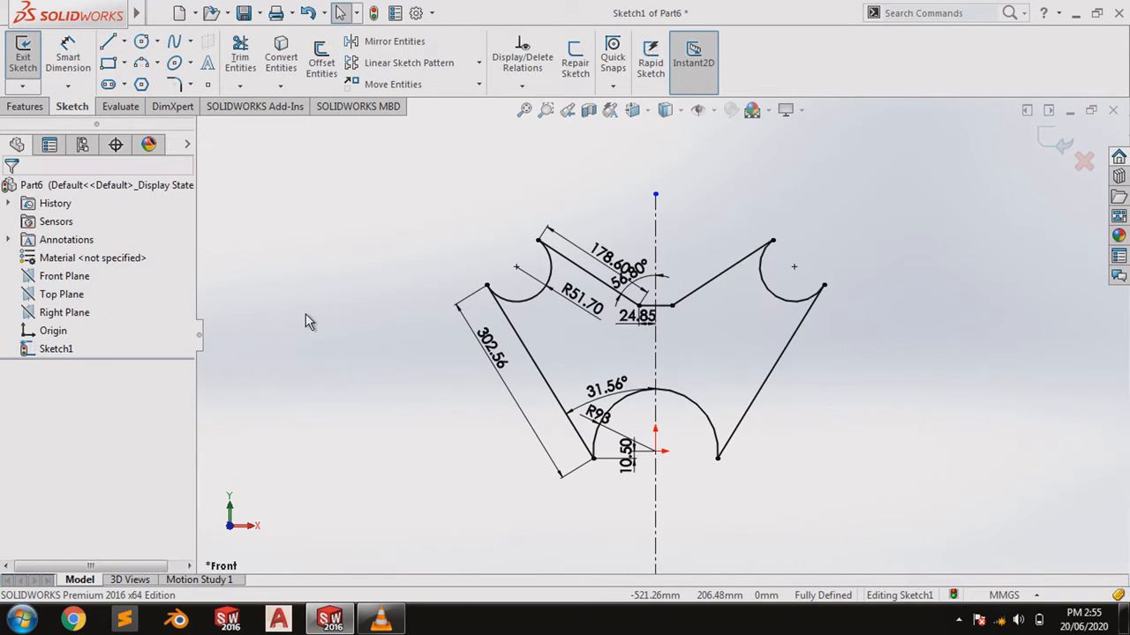
Extrude the closed profile as a blind boss 44.45 mm deep with a 5° inward draft.
{"action": "left_click", "coordinate": [25, 107]}
{"action": "left_click", "coordinate": [30, 58]}
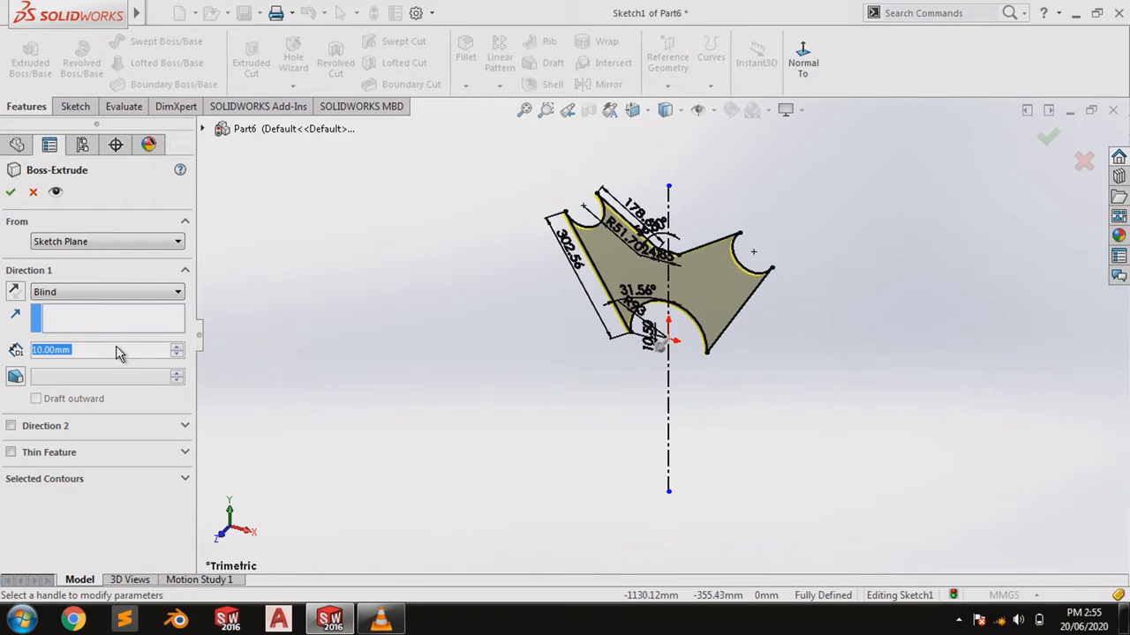
{"action": "type", "text": "44.45"}
{"action": "key", "text": "Return"}
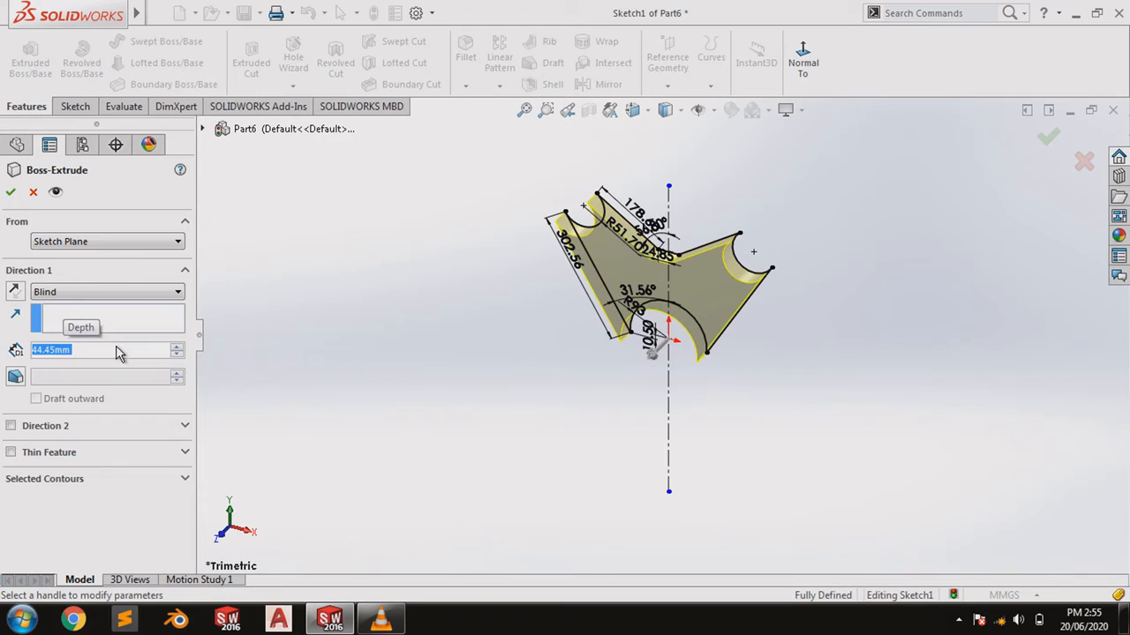
{"action": "left_click", "coordinate": [15, 378]}
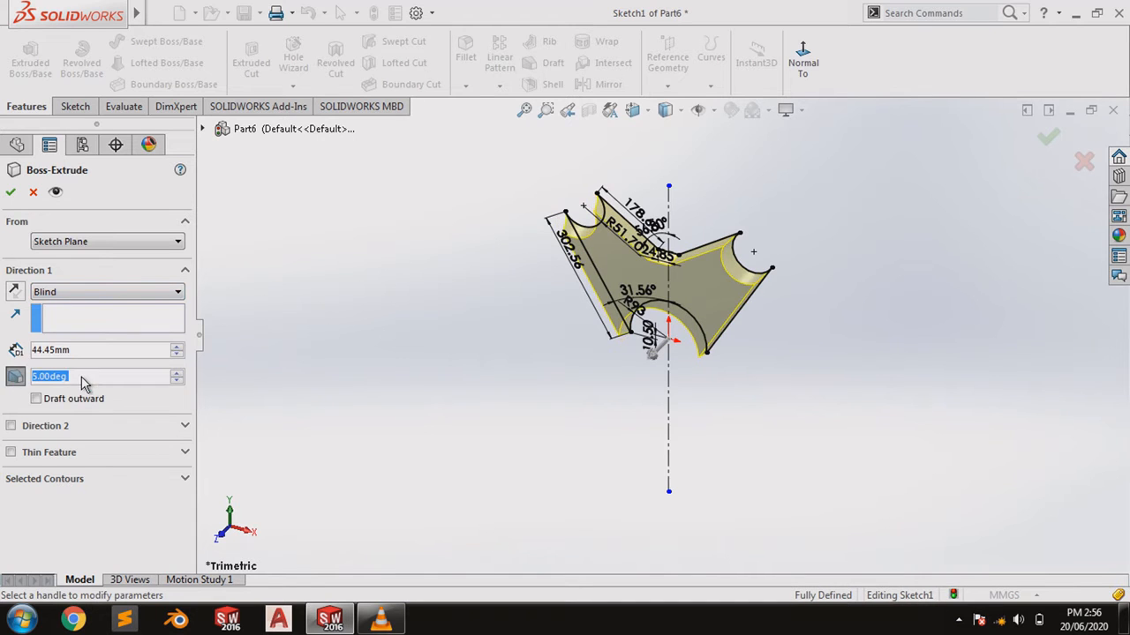
{"action": "left_click", "coordinate": [9, 193]}
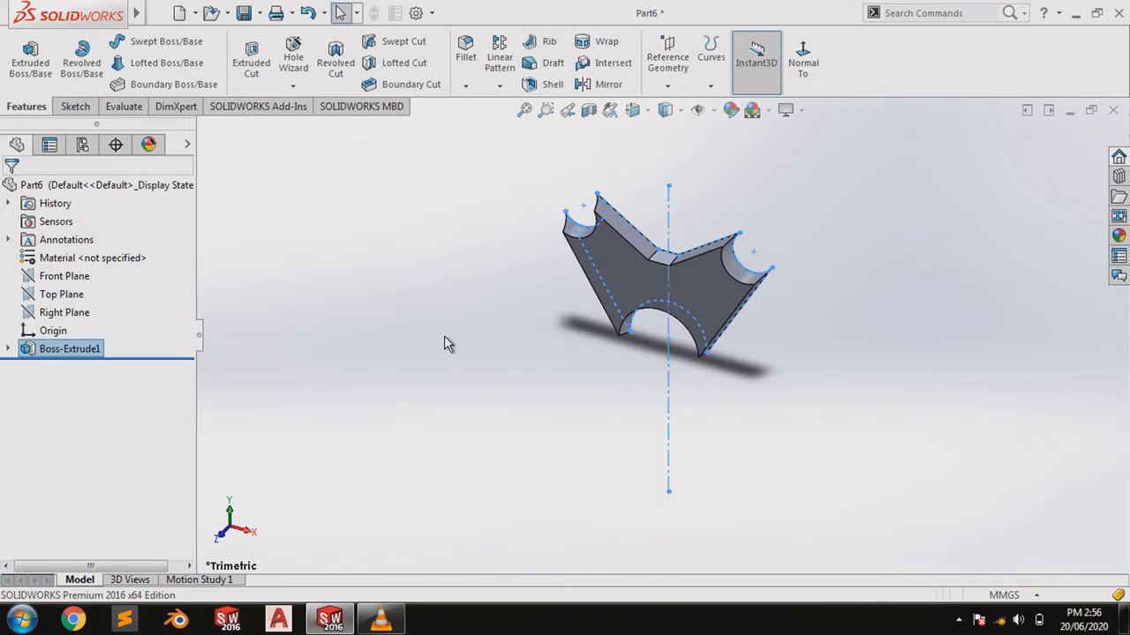
Start a sketch on the extrusion's narrower front face and offset the face outline 19 mm inward.
{"action": "middle_click_drag", "start_coordinate": [555, 335], "coordinate": [658, 415]}
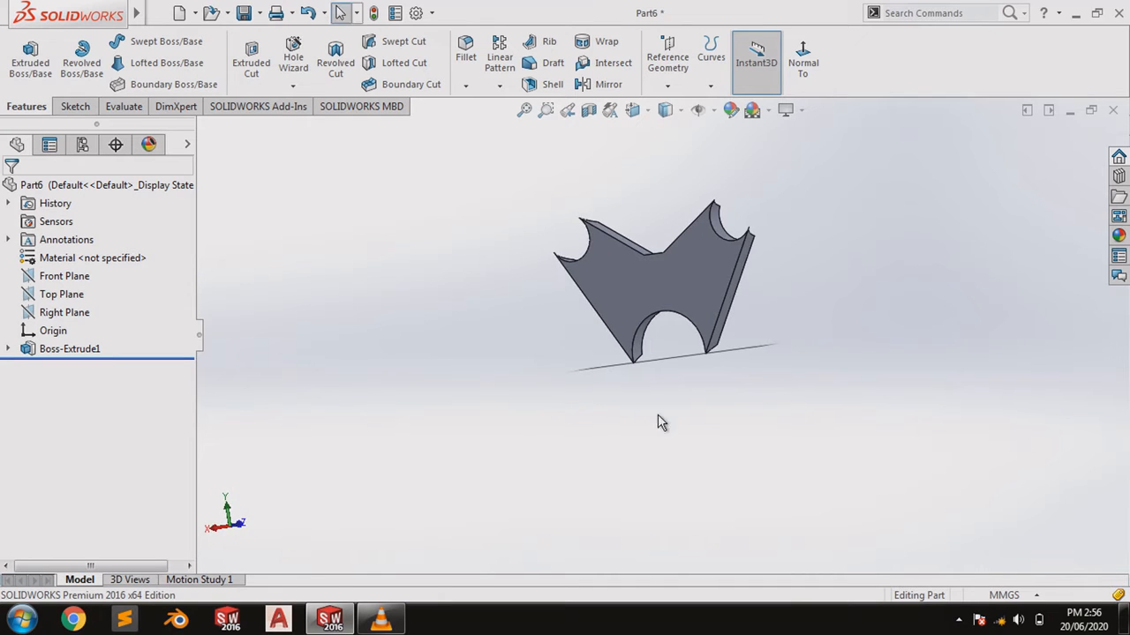
{"action": "middle_click_drag", "start_coordinate": [803, 380], "coordinate": [671, 256]}
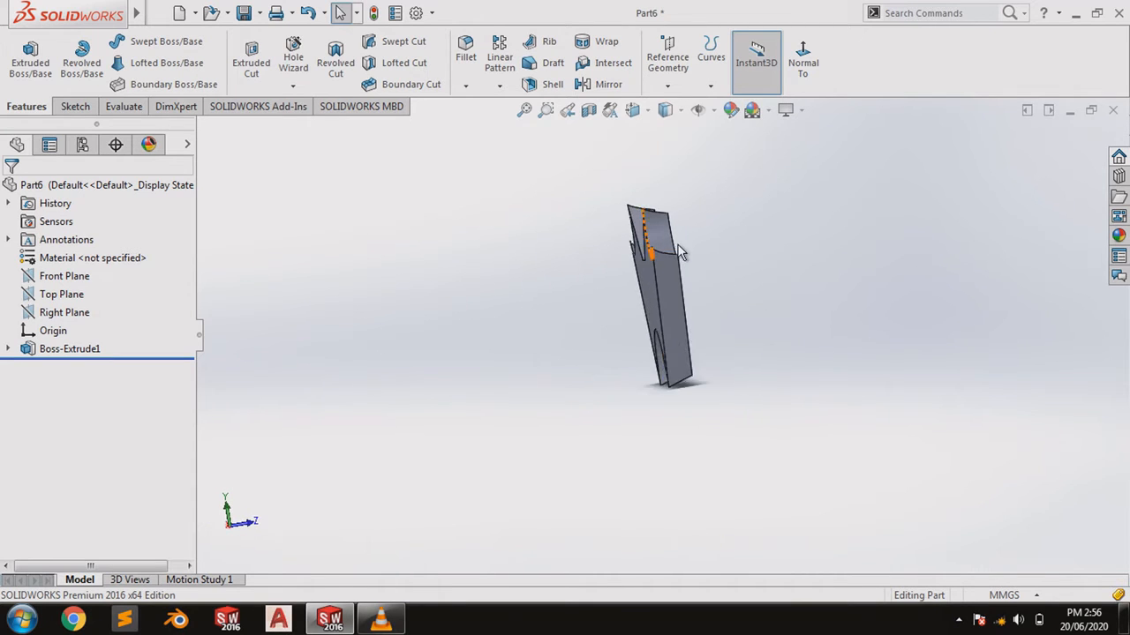
{"action": "scroll", "coordinate": [643, 291], "scroll_direction": "down", "scroll_amount": 5}
{"action": "scroll", "coordinate": [841, 325], "scroll_direction": "up", "scroll_amount": 1}
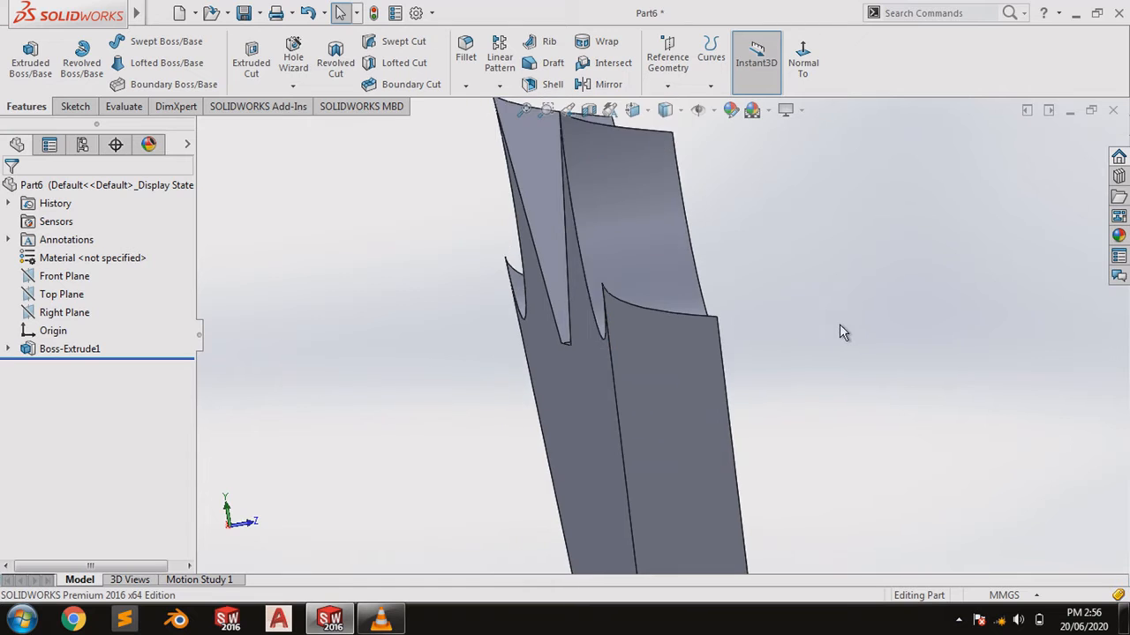
{"action": "middle_click_drag", "start_coordinate": [839, 324], "coordinate": [830, 374]}
{"action": "left_click", "coordinate": [874, 396]}
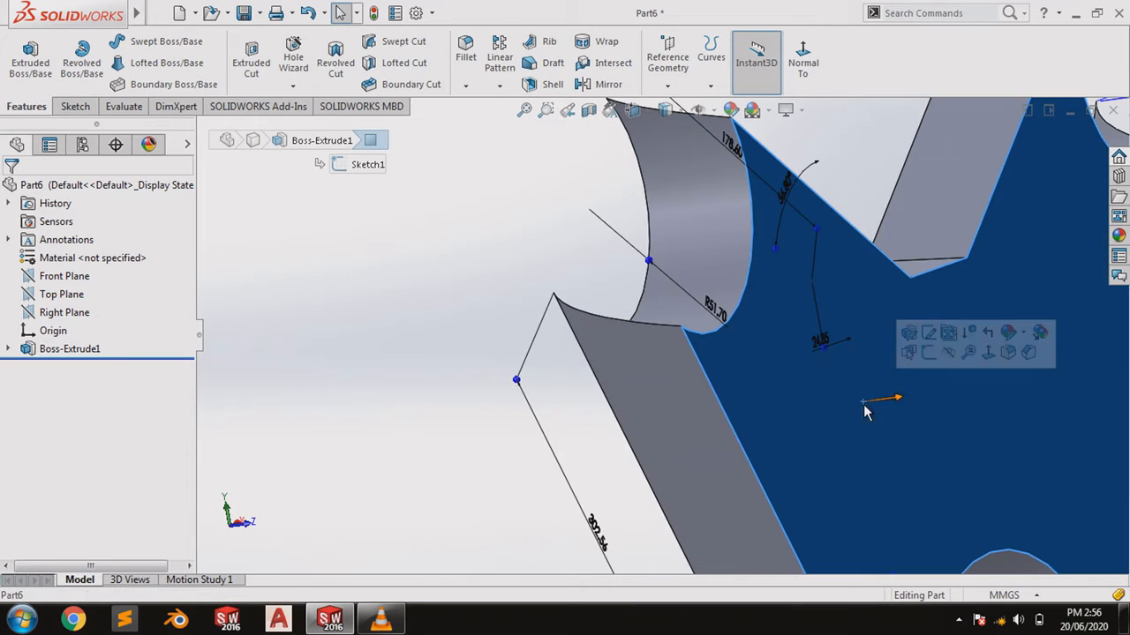
{"action": "left_click", "coordinate": [922, 357]}
{"action": "left_click", "coordinate": [321, 60]}
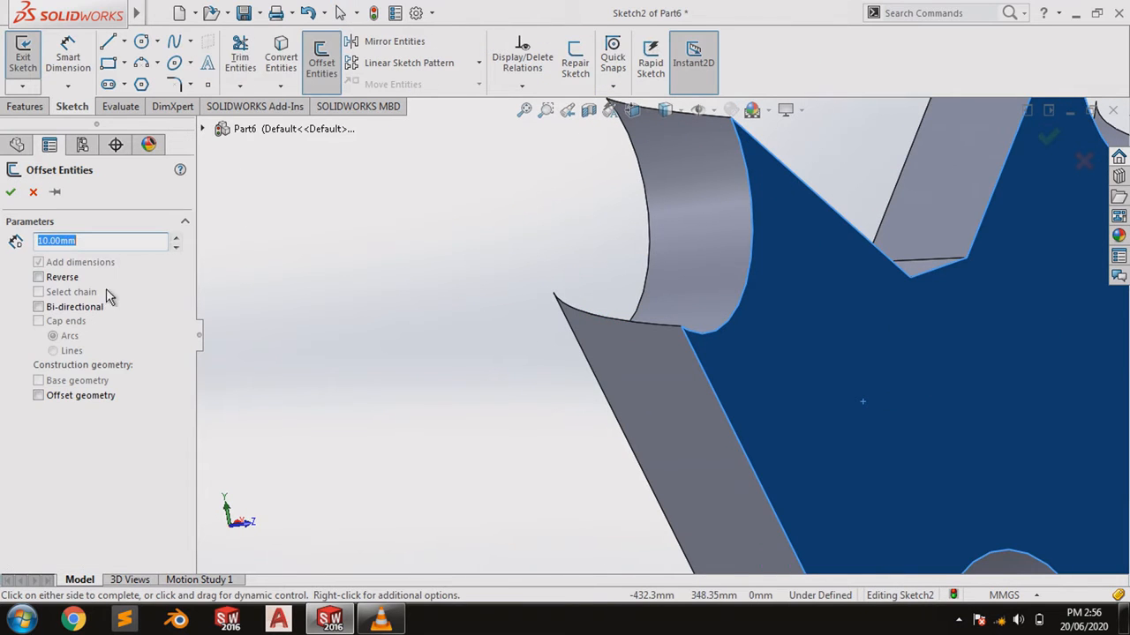
{"action": "left_click", "coordinate": [71, 281]}
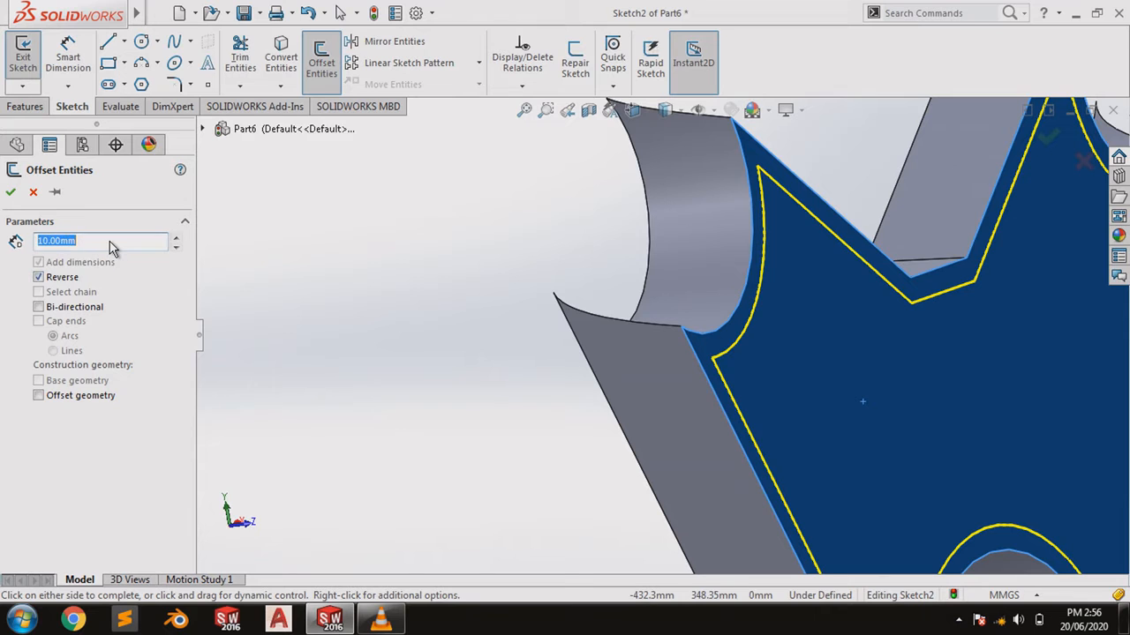
{"action": "key", "text": "Return"}
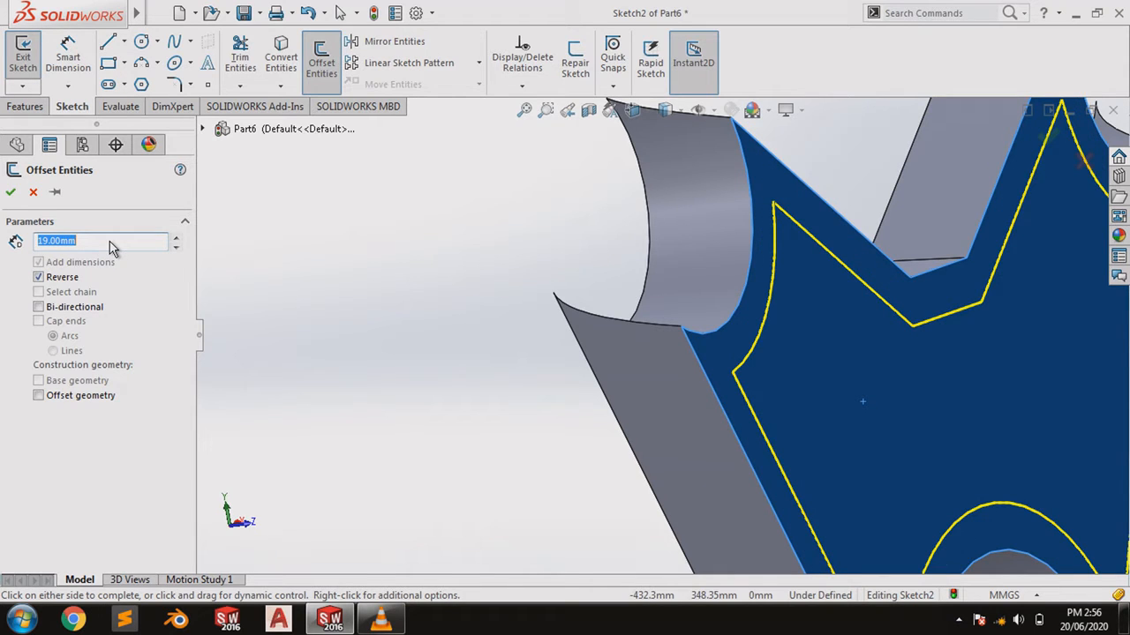
{"action": "left_click", "coordinate": [11, 192]}
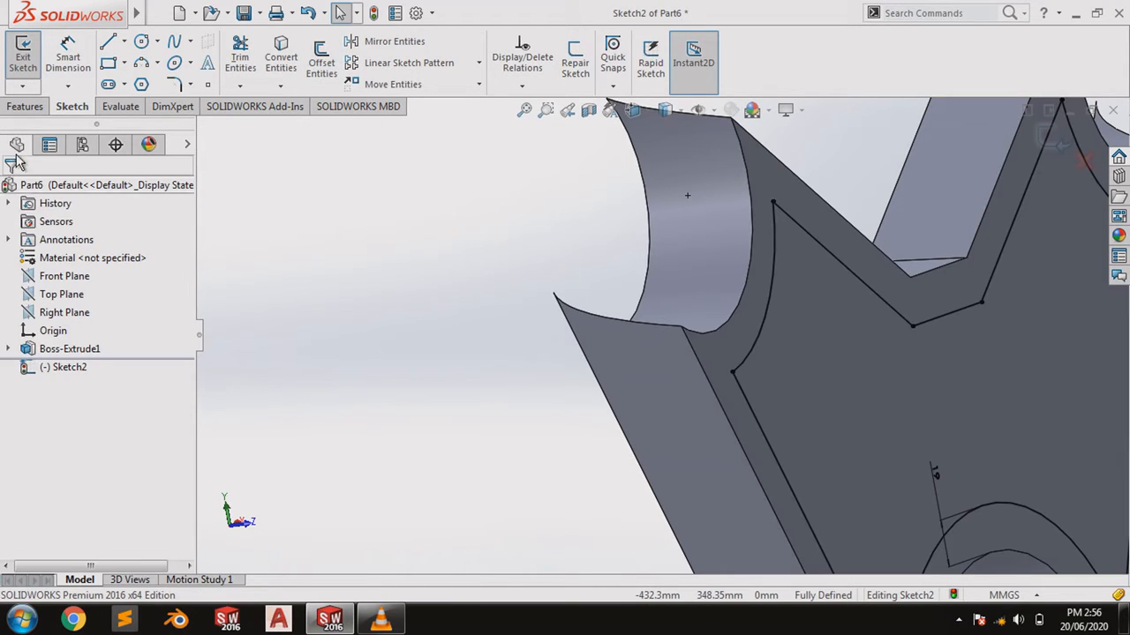
Cut the offset outline 5 mm deep into the front face with a 5° inward draft.
{"action": "left_click", "coordinate": [26, 106]}
{"action": "left_click", "coordinate": [251, 58]}
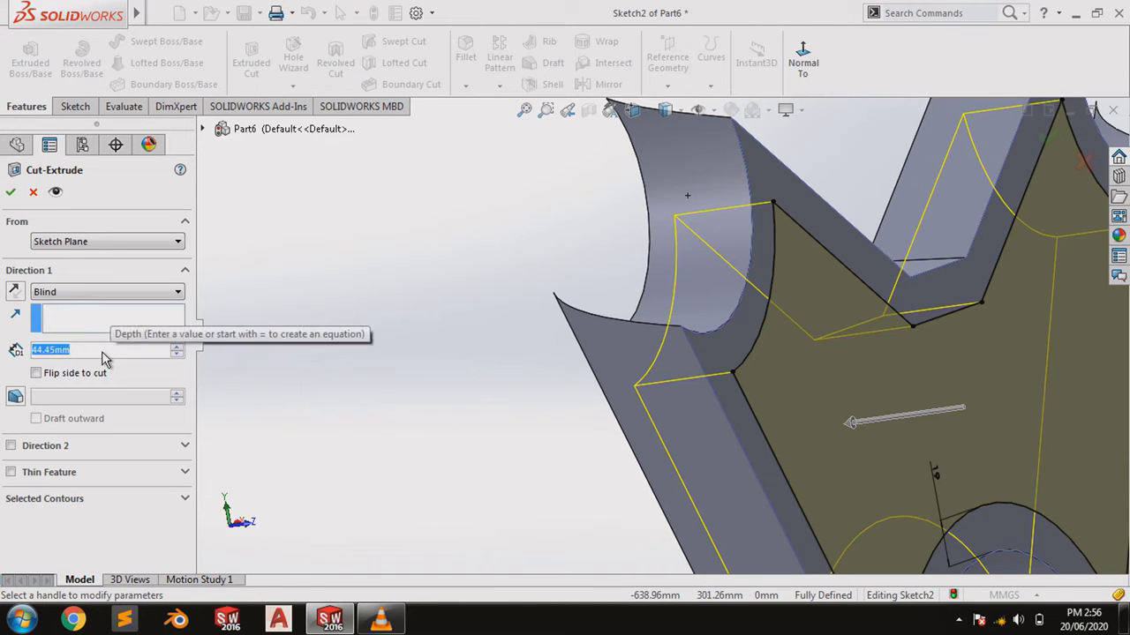
{"action": "type", "text": "5"}
{"action": "key", "text": "Return"}
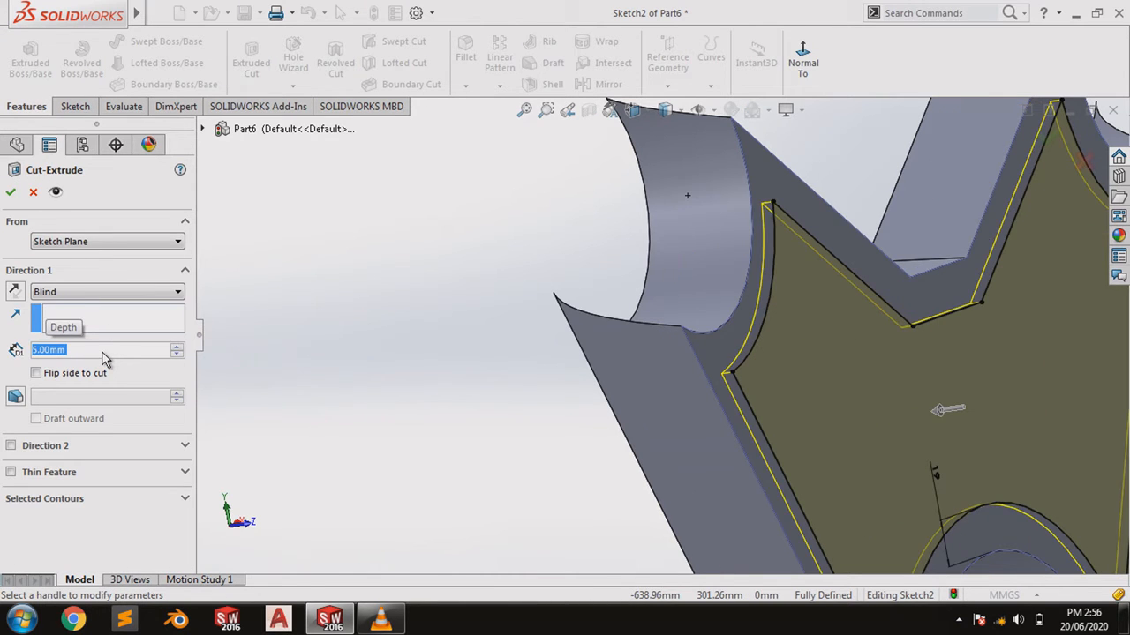
{"action": "left_click", "coordinate": [26, 402]}
{"action": "scroll", "coordinate": [427, 458], "scroll_direction": "up", "scroll_amount": 3}
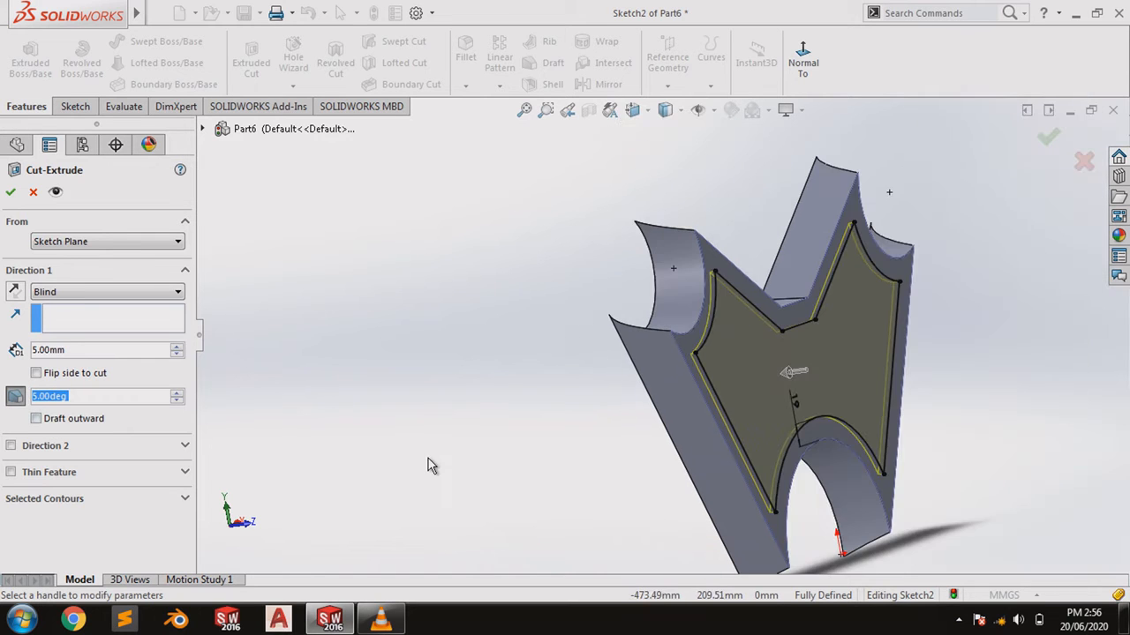
{"action": "middle_click_drag", "start_coordinate": [557, 413], "coordinate": [529, 415]}
{"action": "scroll", "coordinate": [722, 428], "scroll_direction": "up", "scroll_amount": 3}
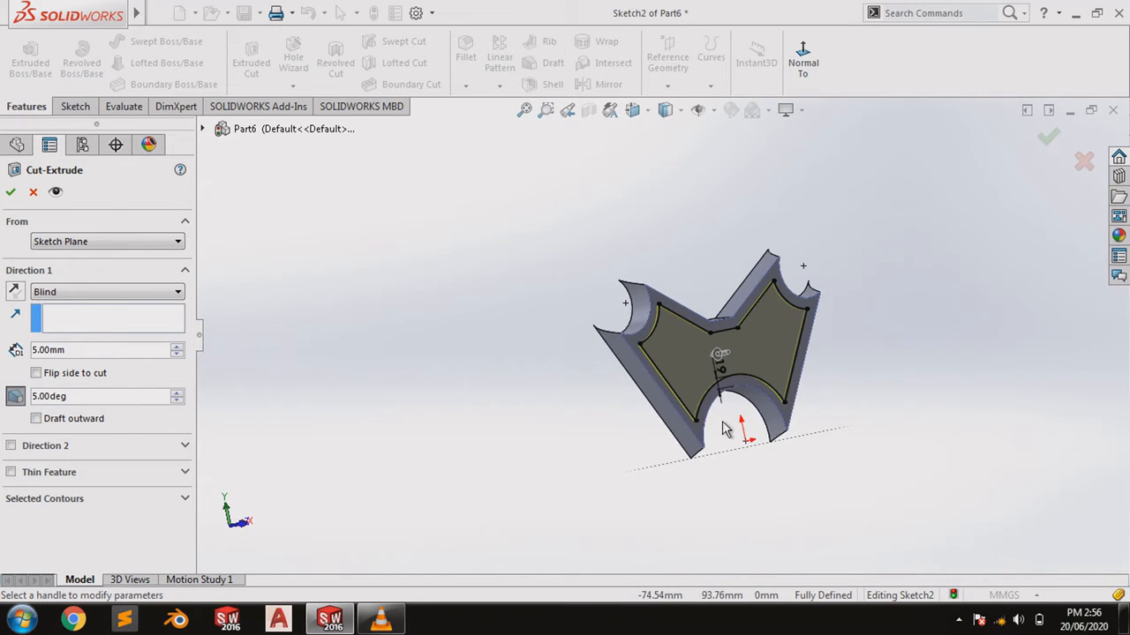
{"action": "left_click", "coordinate": [11, 195]}
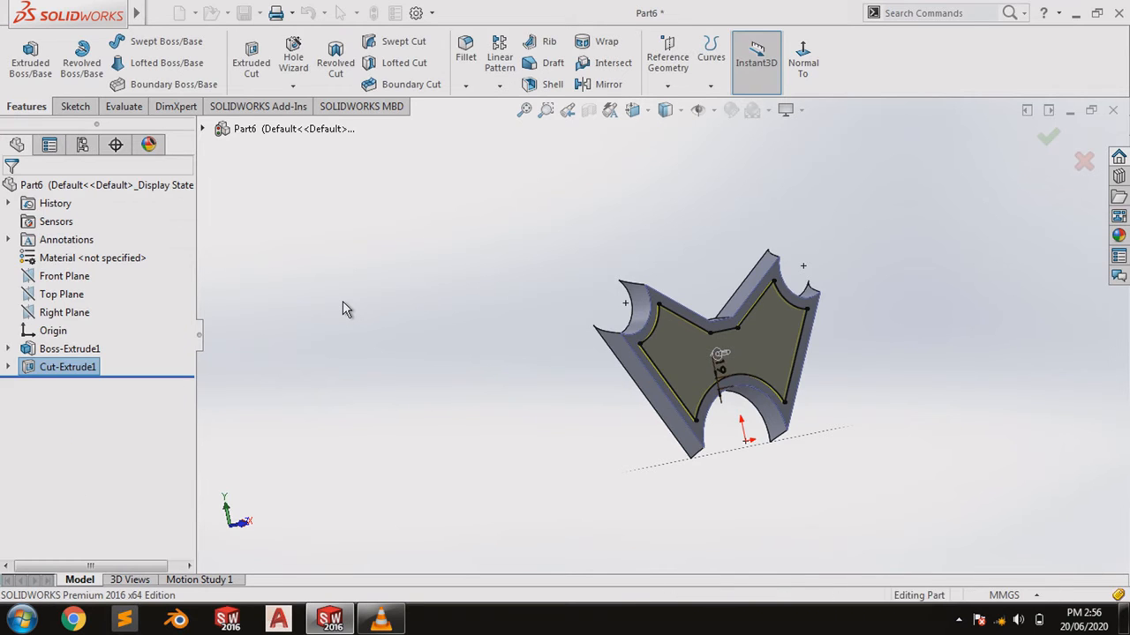
Start a sketch on the pocket floor and draw a vertical centerline through the origin, spanning the part's height.
{"action": "middle_click_drag", "start_coordinate": [682, 419], "coordinate": [687, 416]}
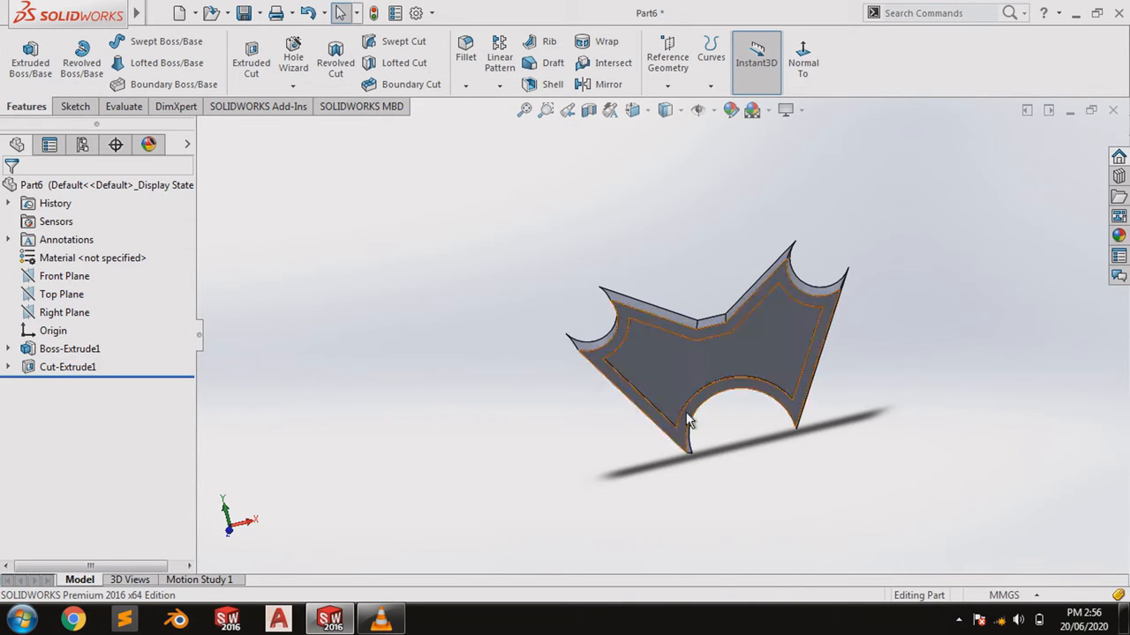
{"action": "scroll", "coordinate": [682, 365], "scroll_direction": "down", "scroll_amount": 4}
{"action": "left_click", "coordinate": [670, 382]}
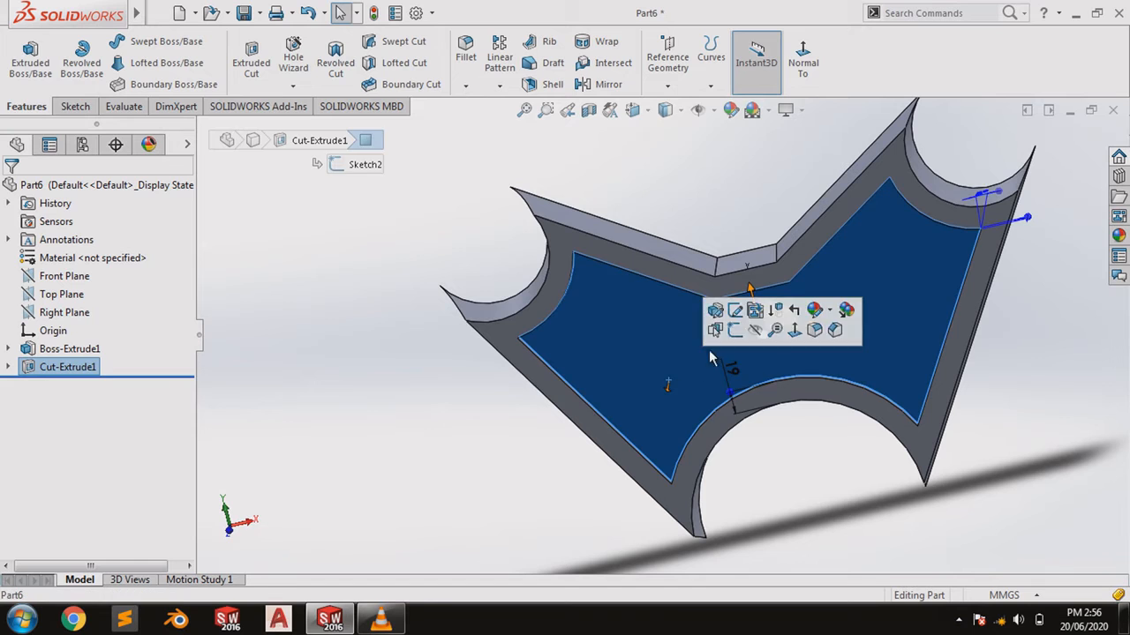
{"action": "left_click", "coordinate": [719, 329]}
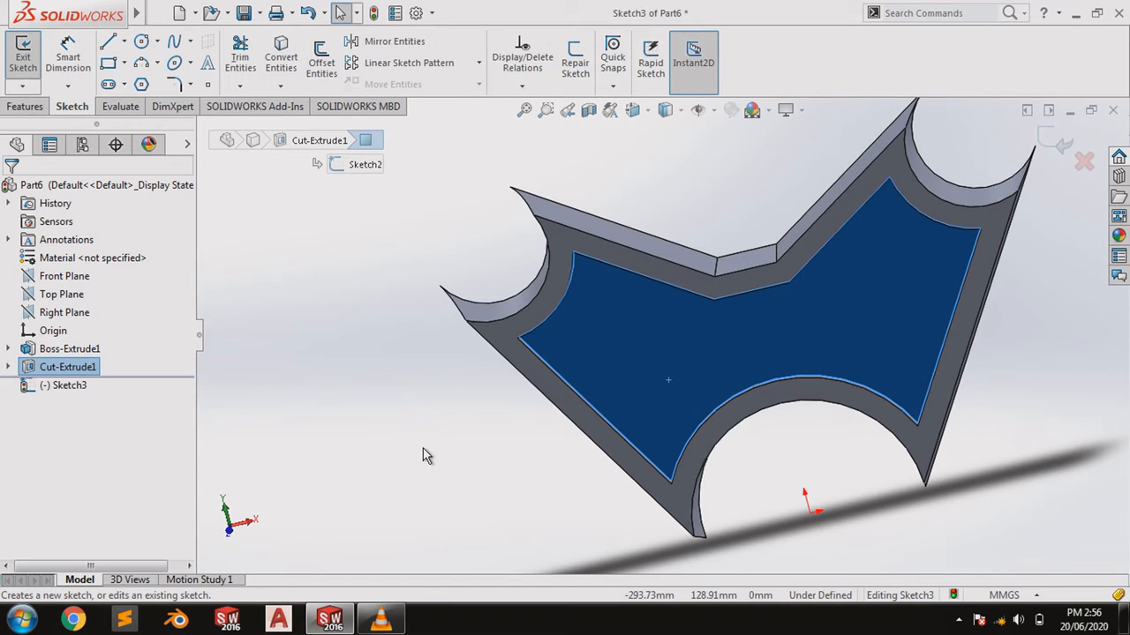
{"action": "key", "text": "ctrl+8"}
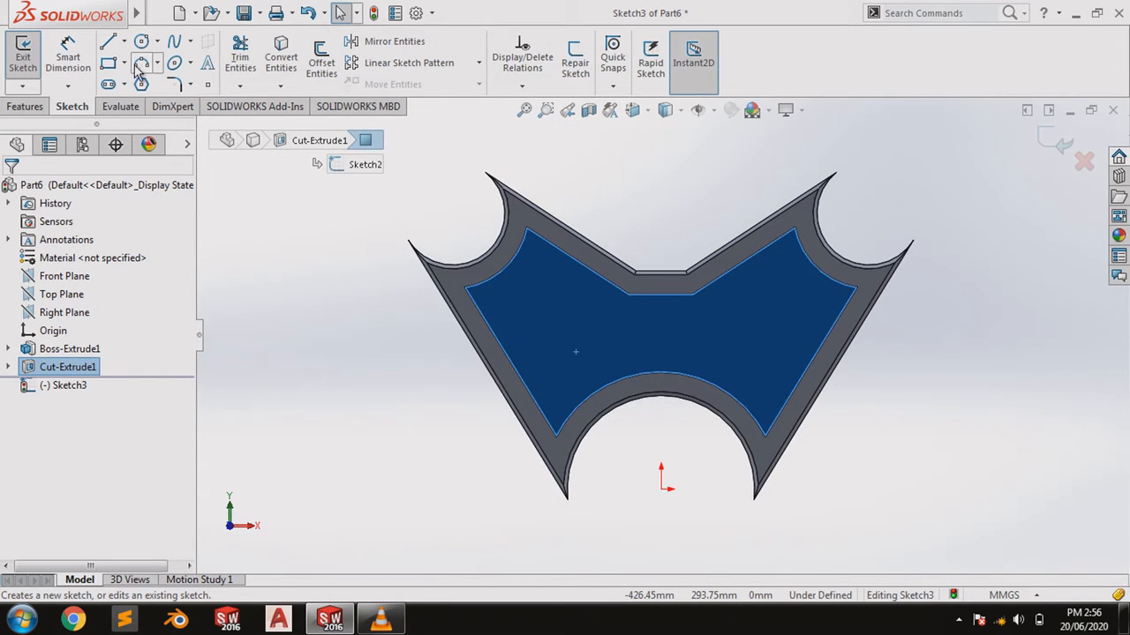
{"action": "left_click", "coordinate": [126, 42]}
{"action": "left_click", "coordinate": [146, 86]}
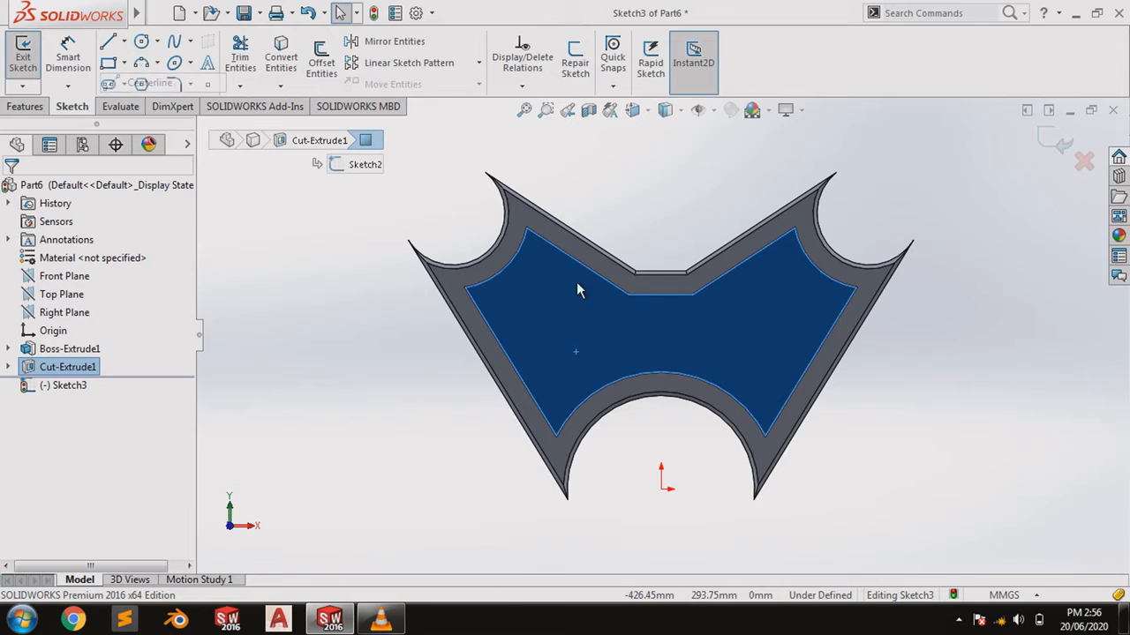
{"action": "left_click", "coordinate": [660, 253]}
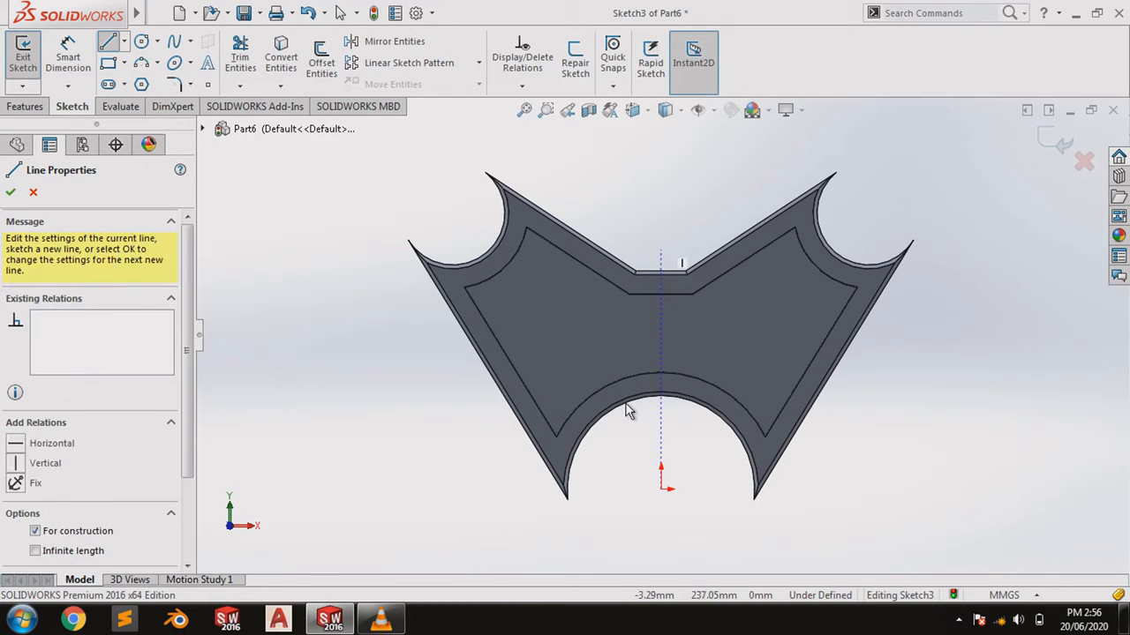
{"action": "left_click", "coordinate": [664, 535]}
{"action": "right_click", "coordinate": [665, 534]}
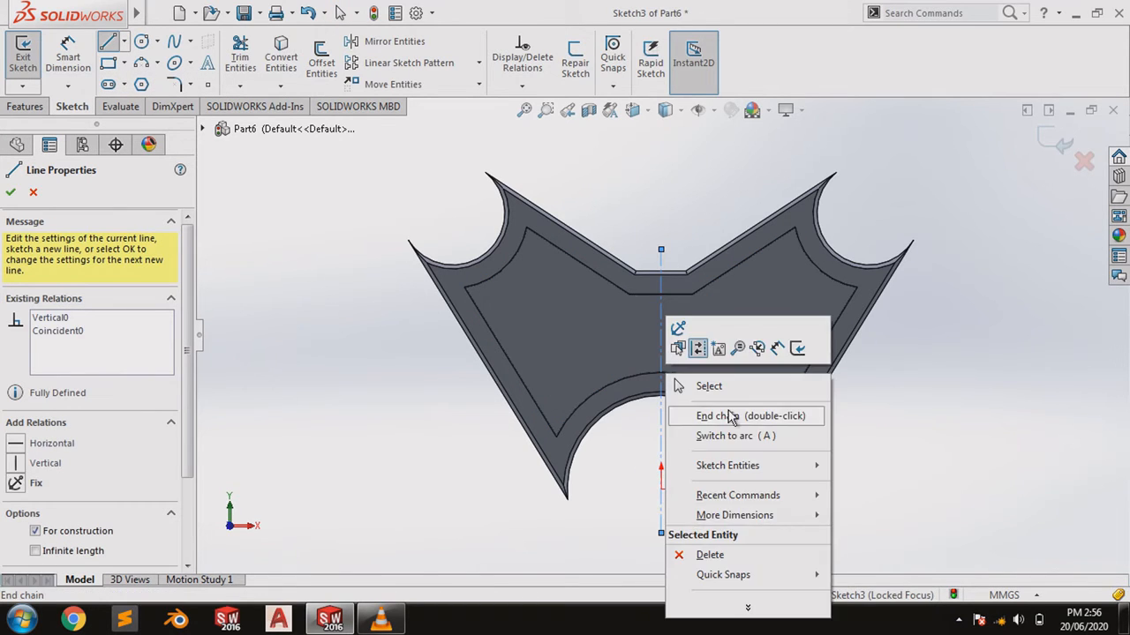
{"action": "left_click", "coordinate": [680, 386]}
Sketch a circle of about 23 mm radius on the pocket floor, in the half left of the centerline.
{"action": "left_click", "coordinate": [141, 42]}
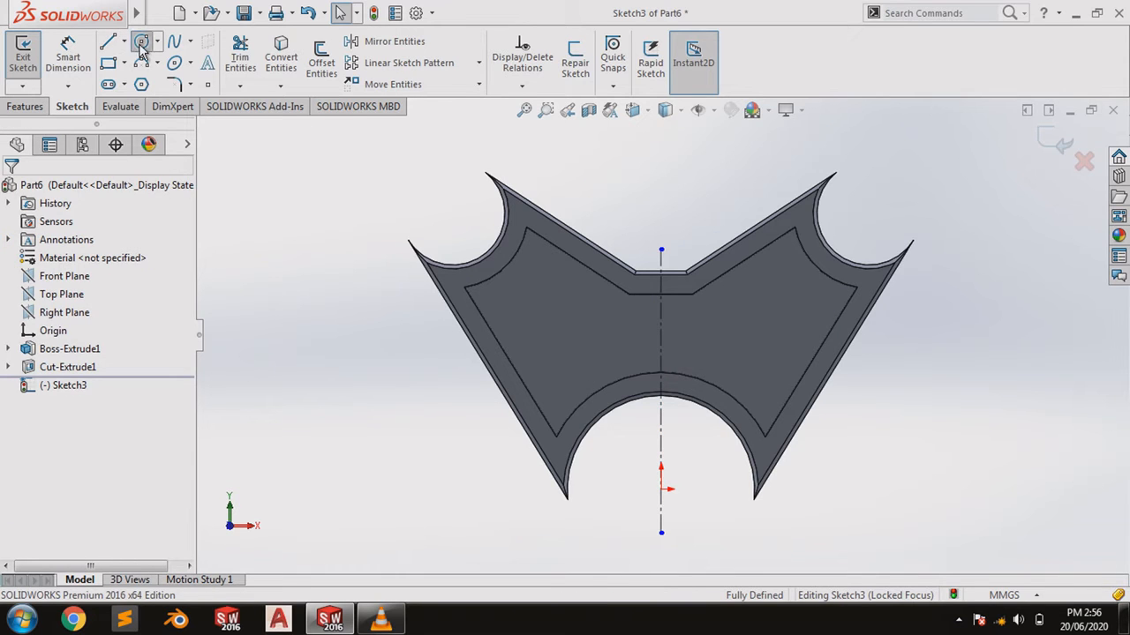
{"action": "left_click", "coordinate": [551, 310]}
{"action": "left_click", "coordinate": [567, 328]}
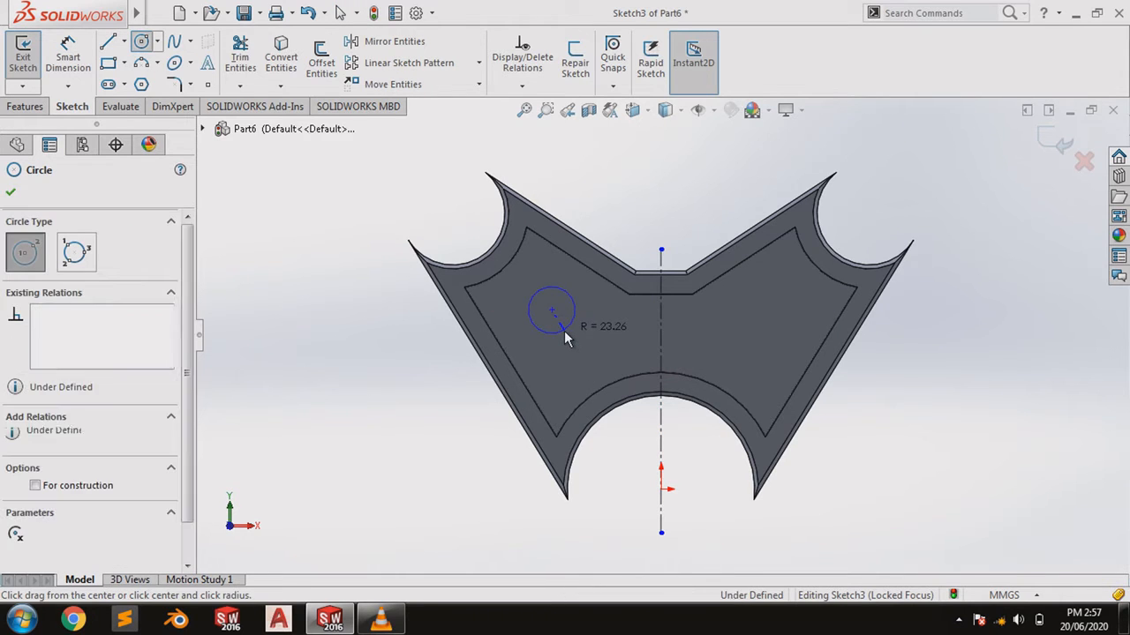
{"action": "right_click", "coordinate": [567, 332]}
{"action": "left_click", "coordinate": [612, 346]}
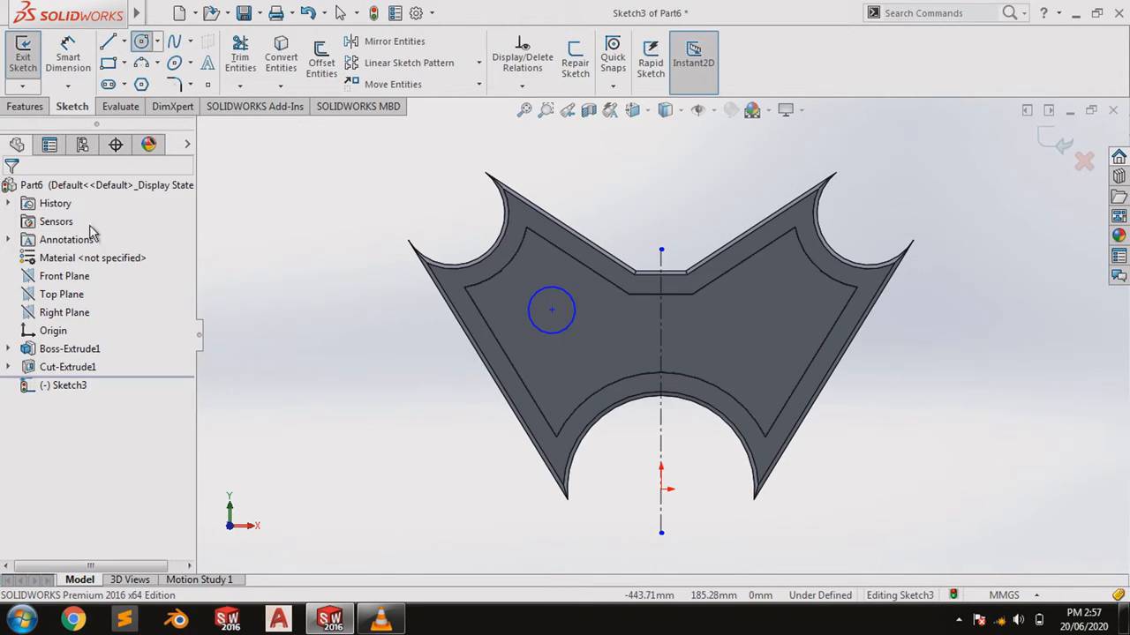
Dimension the circle's center 113 mm horizontally from the centerline.
{"action": "left_click", "coordinate": [68, 55]}
{"action": "left_click", "coordinate": [551, 311]}
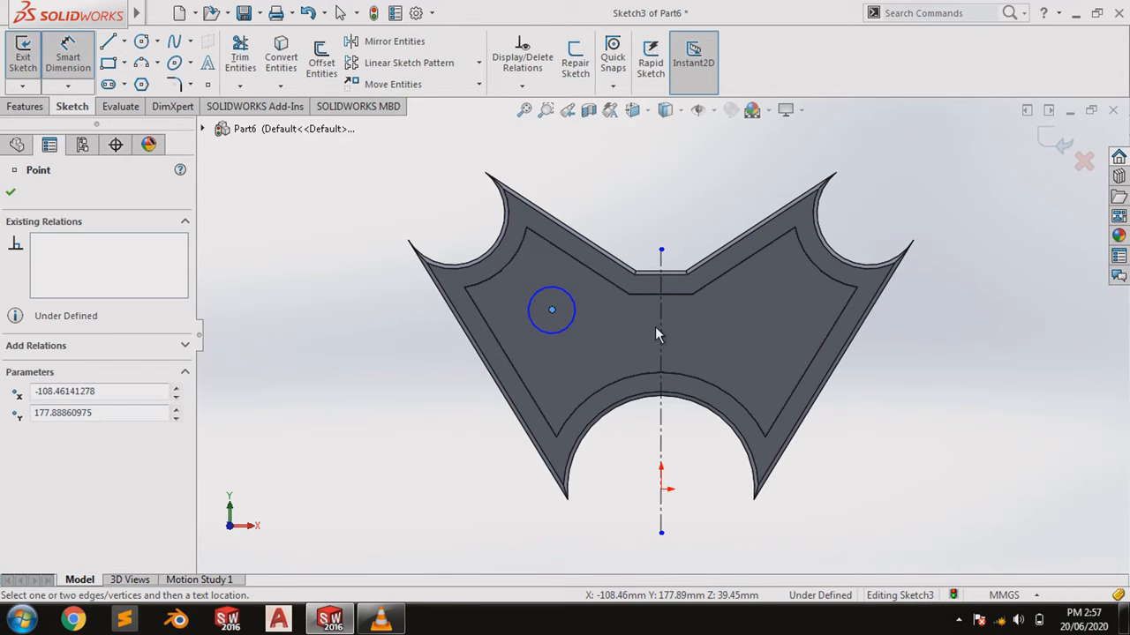
{"action": "left_click", "coordinate": [660, 334]}
{"action": "left_click", "coordinate": [609, 210]}
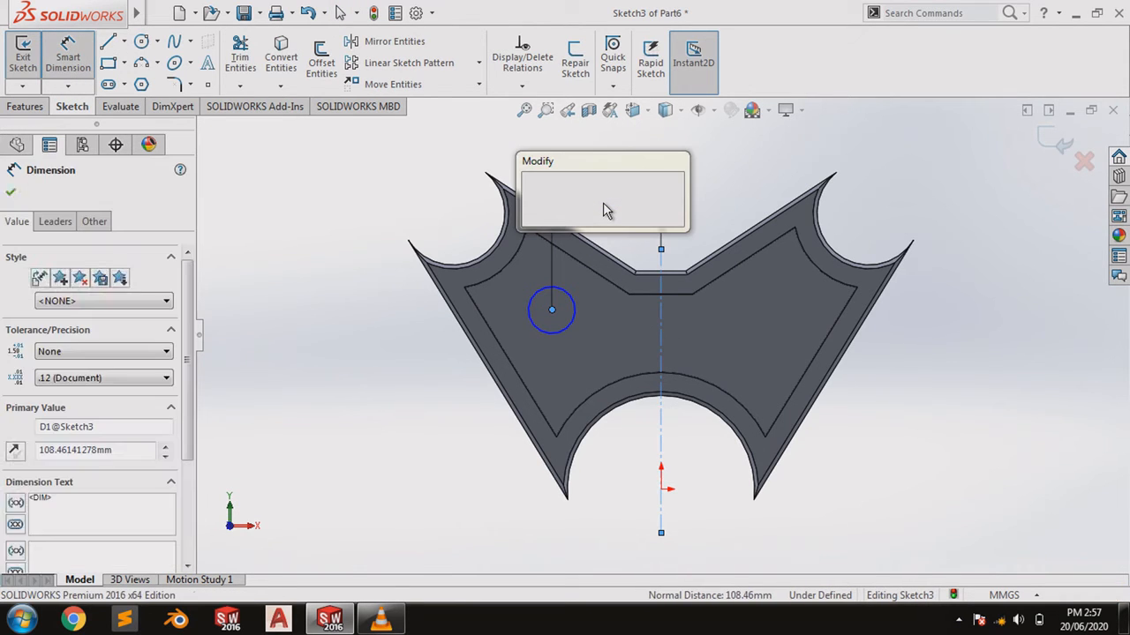
{"action": "type", "text": "113"}
{"action": "key", "text": "Return"}
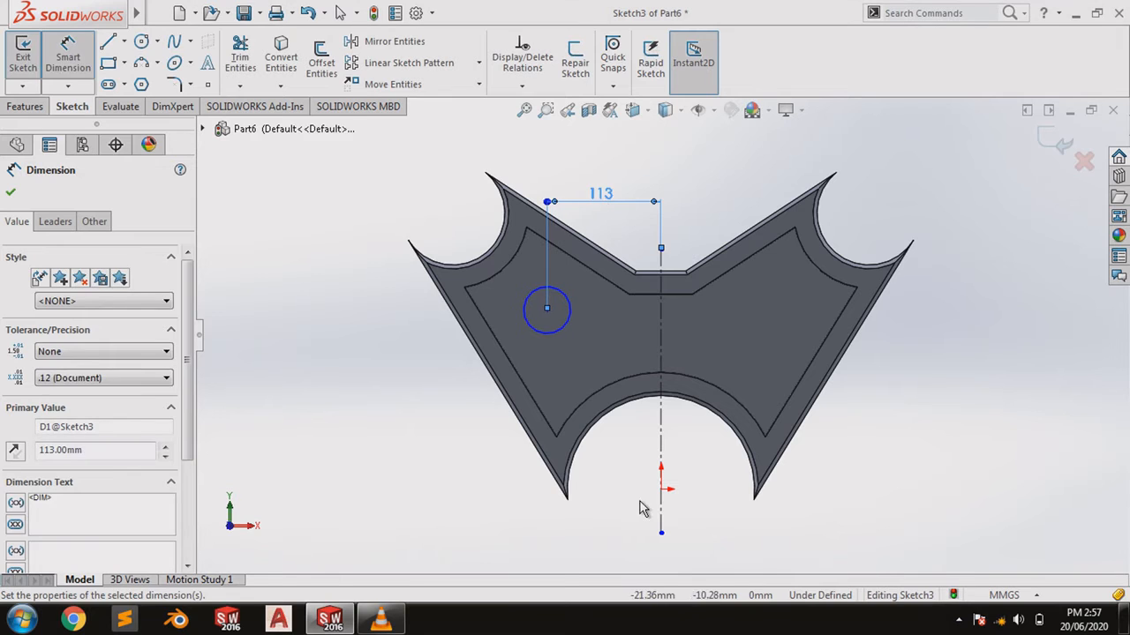
{"action": "left_click", "coordinate": [642, 510]}
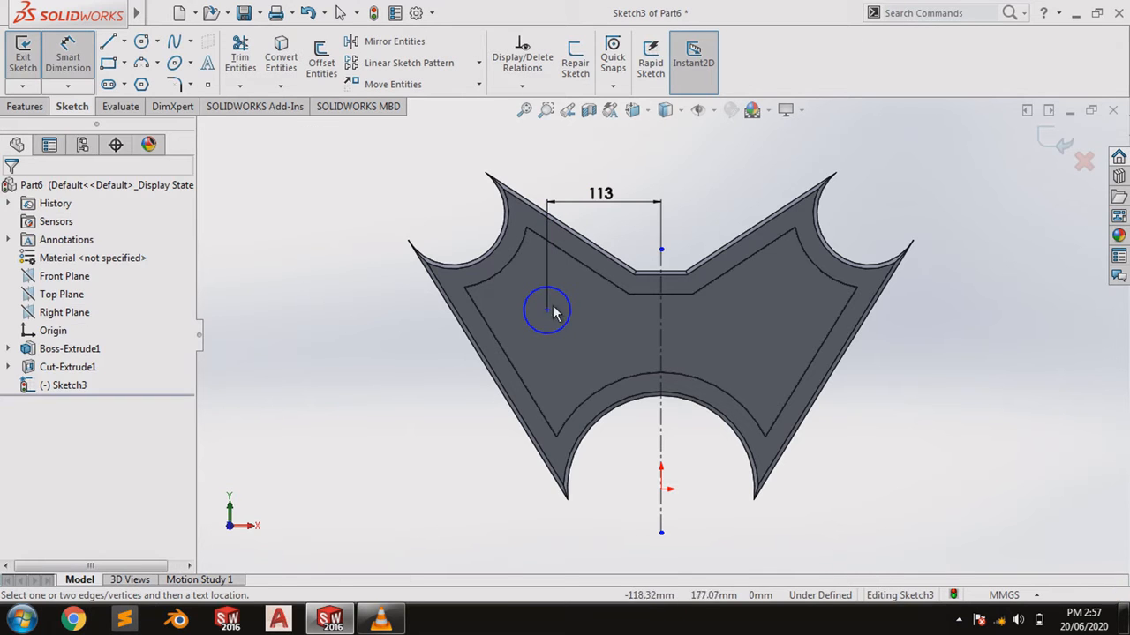
Dimension the circle's center 175.75 mm vertically above the centerline's lower endpoint.
{"action": "left_click", "coordinate": [660, 532]}
{"action": "left_click", "coordinate": [480, 448]}
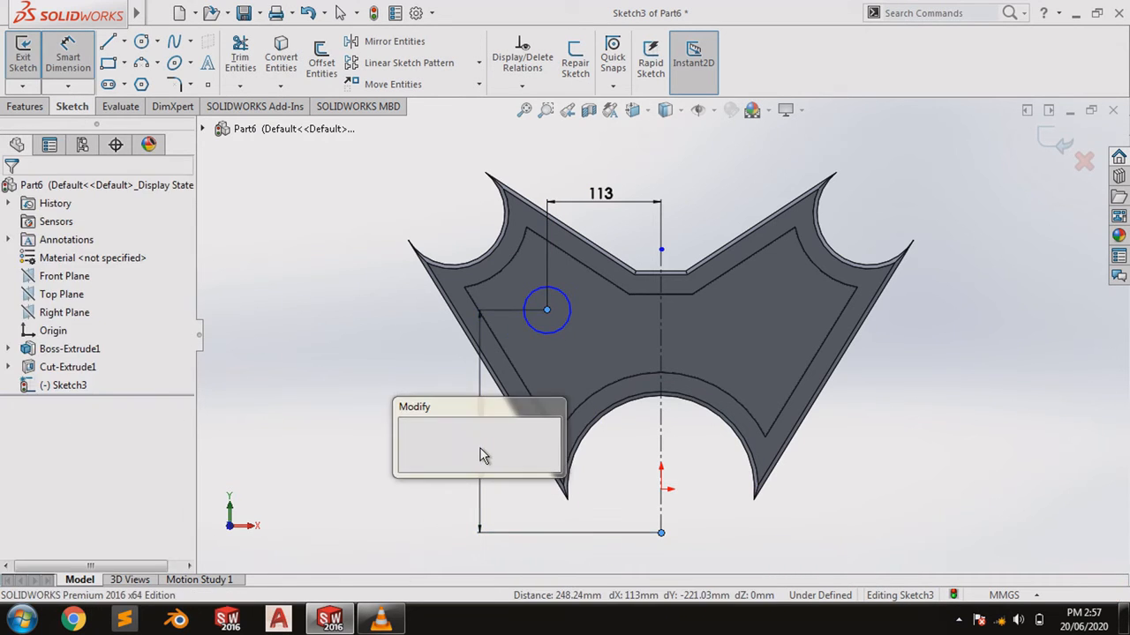
{"action": "type", "text": "175.7"}
{"action": "key", "text": "Return"}
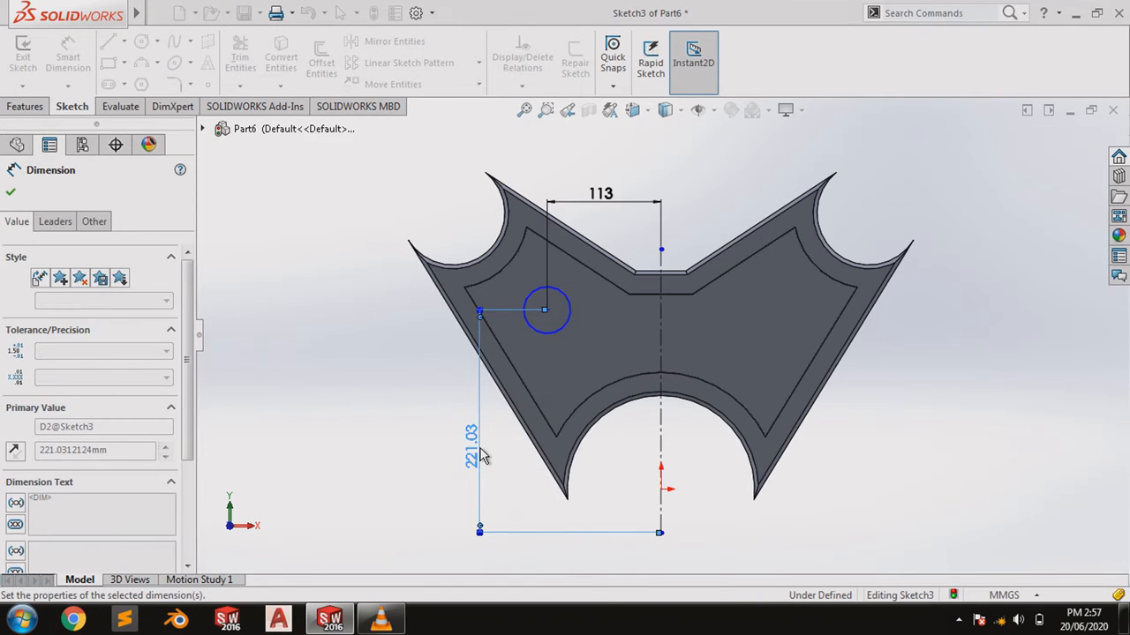
Dimension the circle's diameter as 57 mm.
{"action": "left_click", "coordinate": [561, 329]}
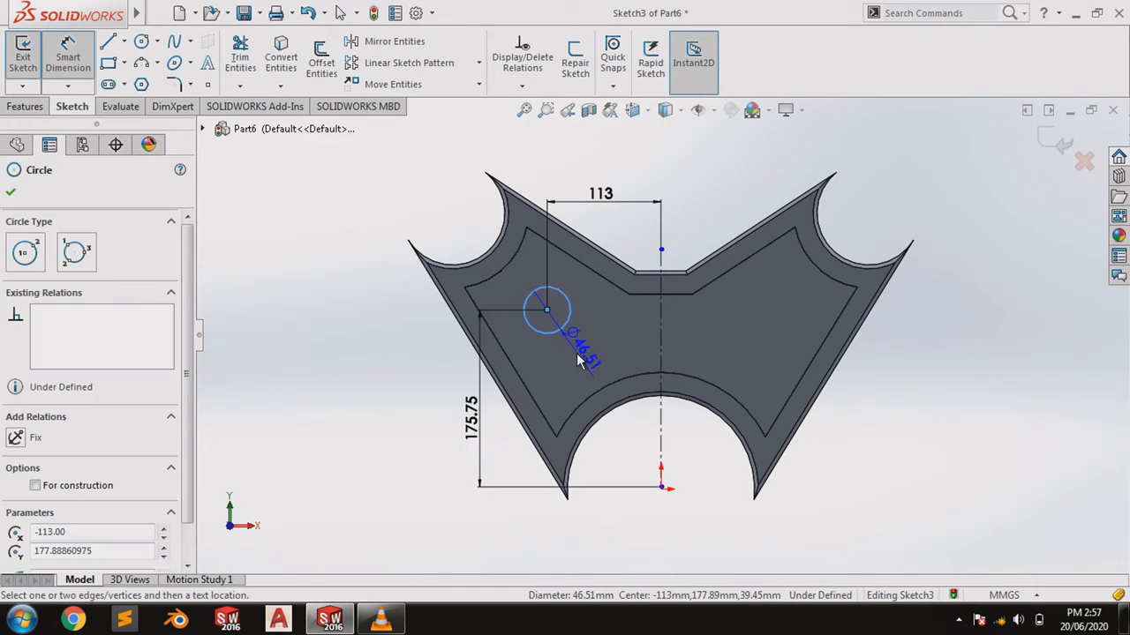
{"action": "left_click", "coordinate": [578, 360]}
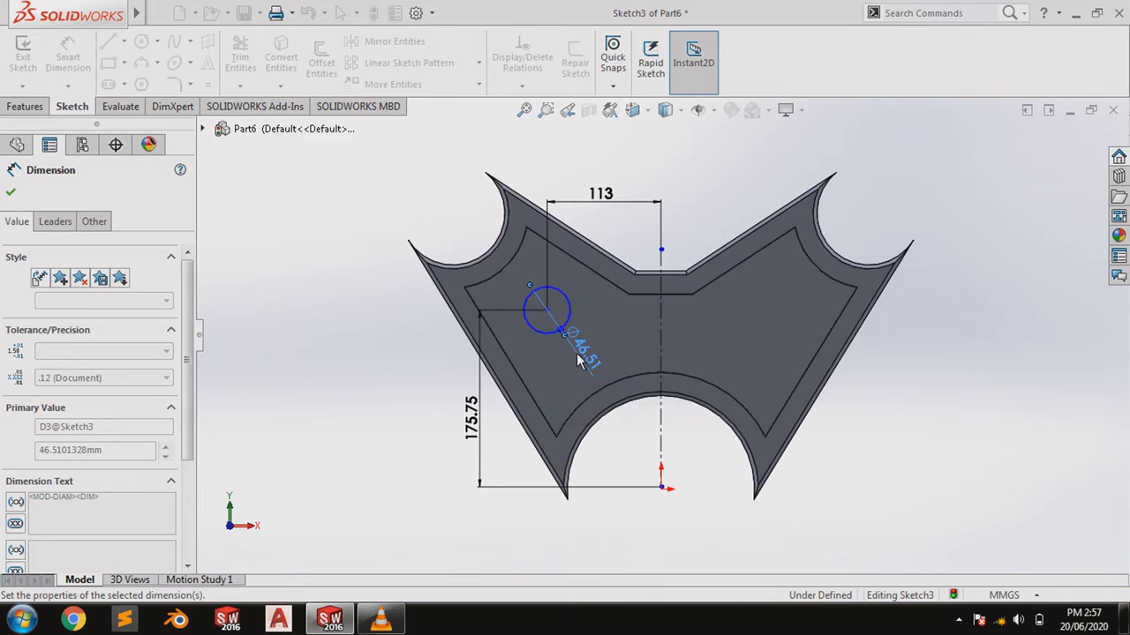
{"action": "type", "text": "57"}
{"action": "key", "text": "Return"}
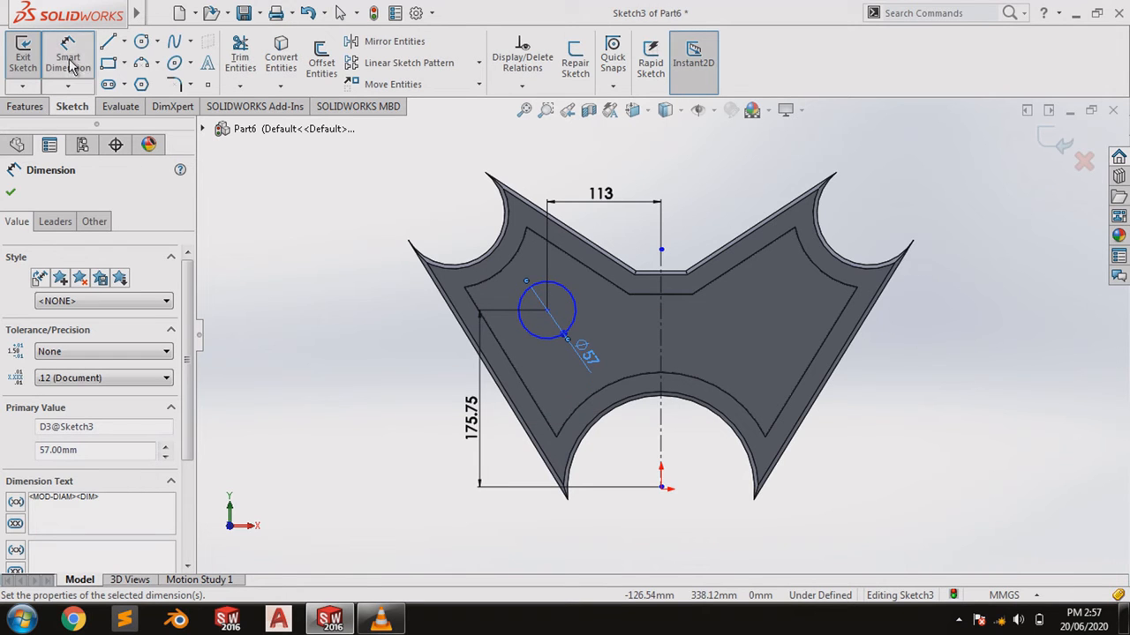
Mirror the 57 mm circle about the vertical centerline, keeping the original.
{"action": "left_click", "coordinate": [395, 41]}
{"action": "left_click", "coordinate": [575, 309]}
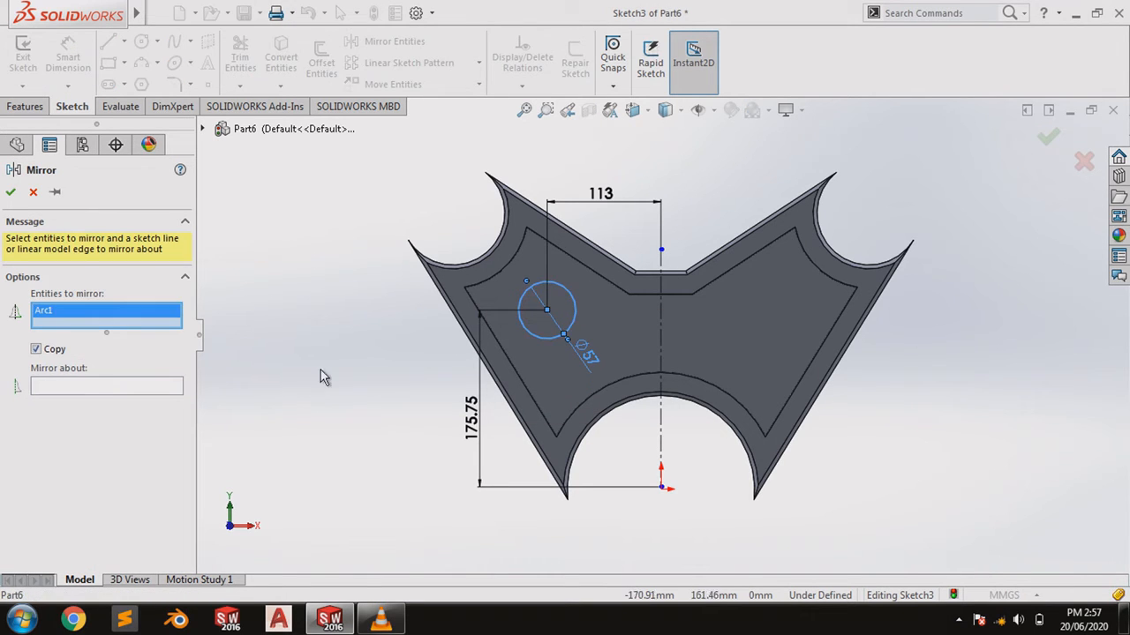
{"action": "left_click", "coordinate": [101, 392]}
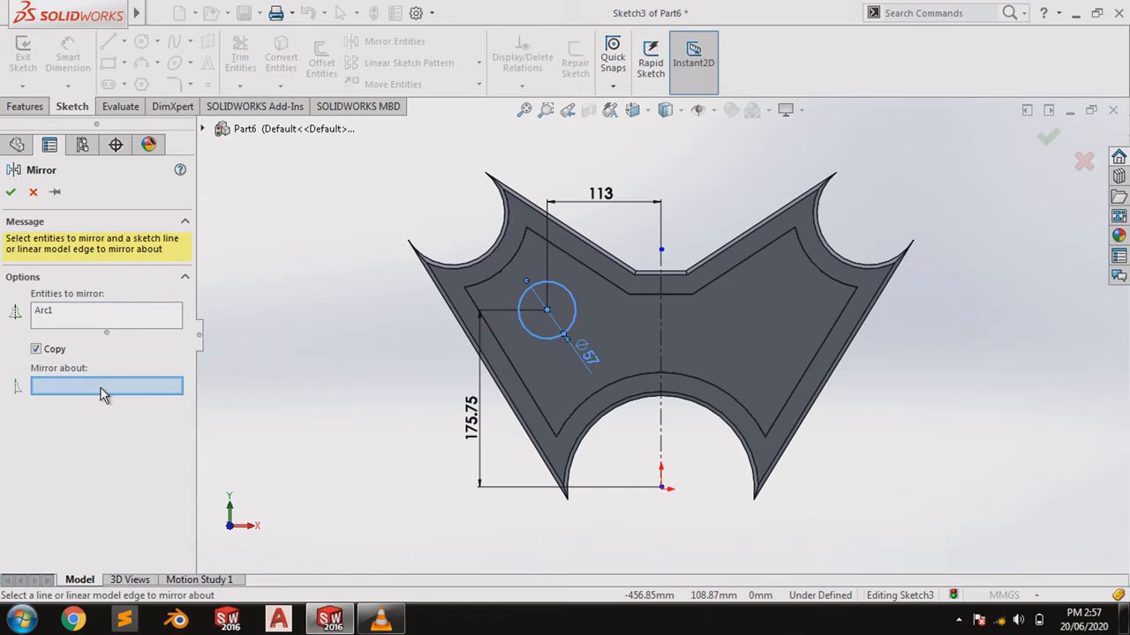
{"action": "left_click", "coordinate": [663, 355]}
{"action": "left_click", "coordinate": [12, 194]}
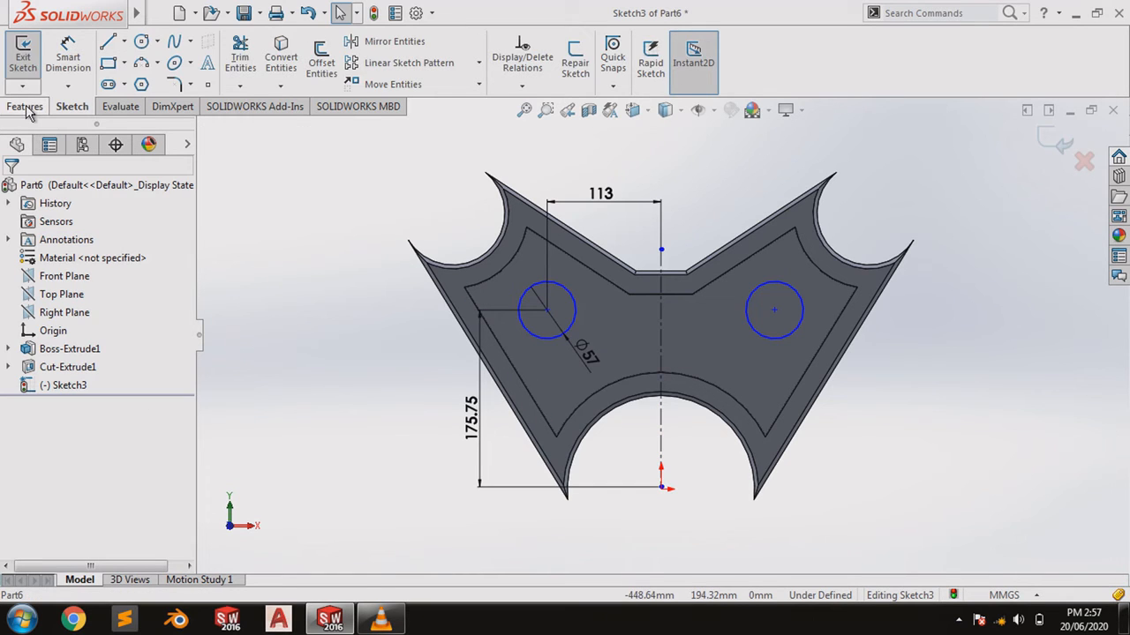
Extrude both circles as blind bosses 12.7 mm high from the pocket floor, merged with the body.
{"action": "left_click", "coordinate": [25, 106]}
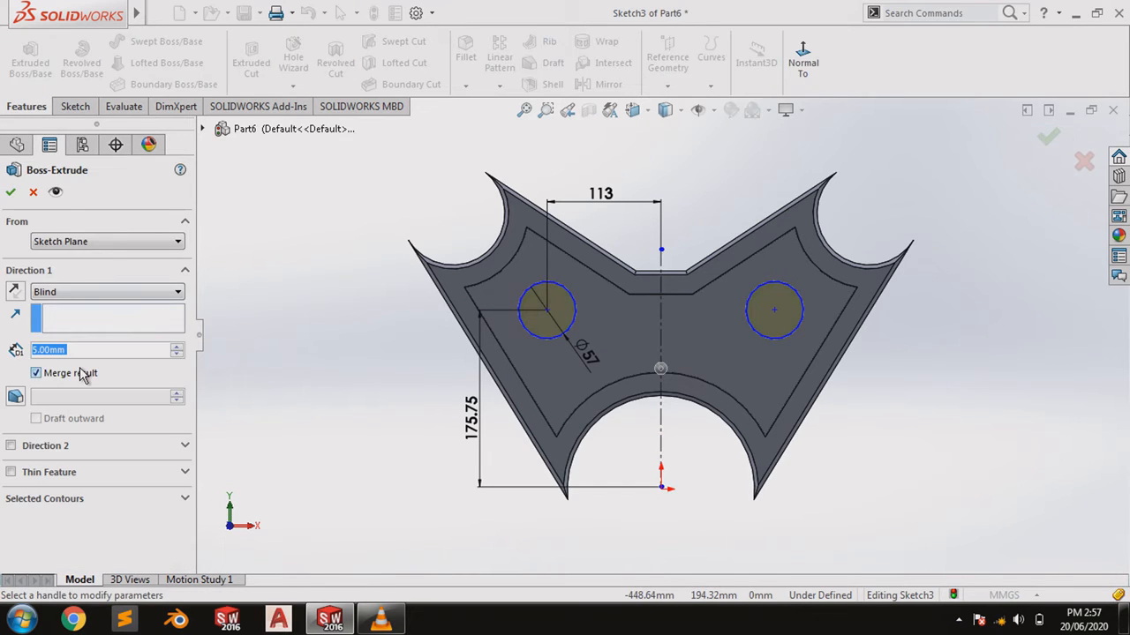
{"action": "type", "text": "12.7"}
{"action": "key", "text": "Return"}
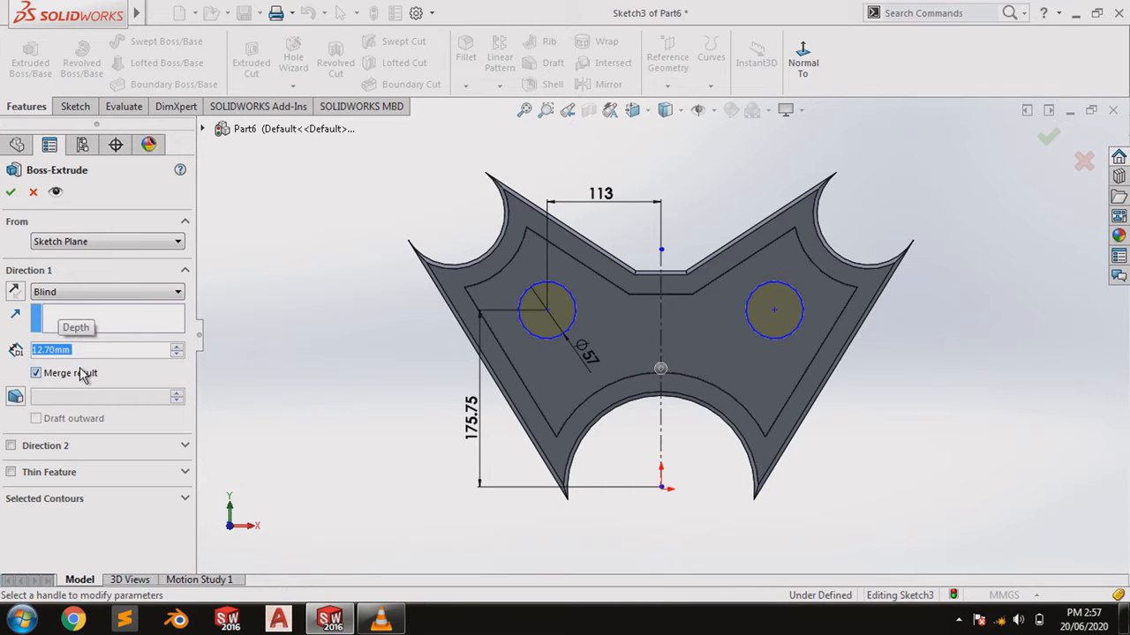
{"action": "left_click", "coordinate": [12, 193]}
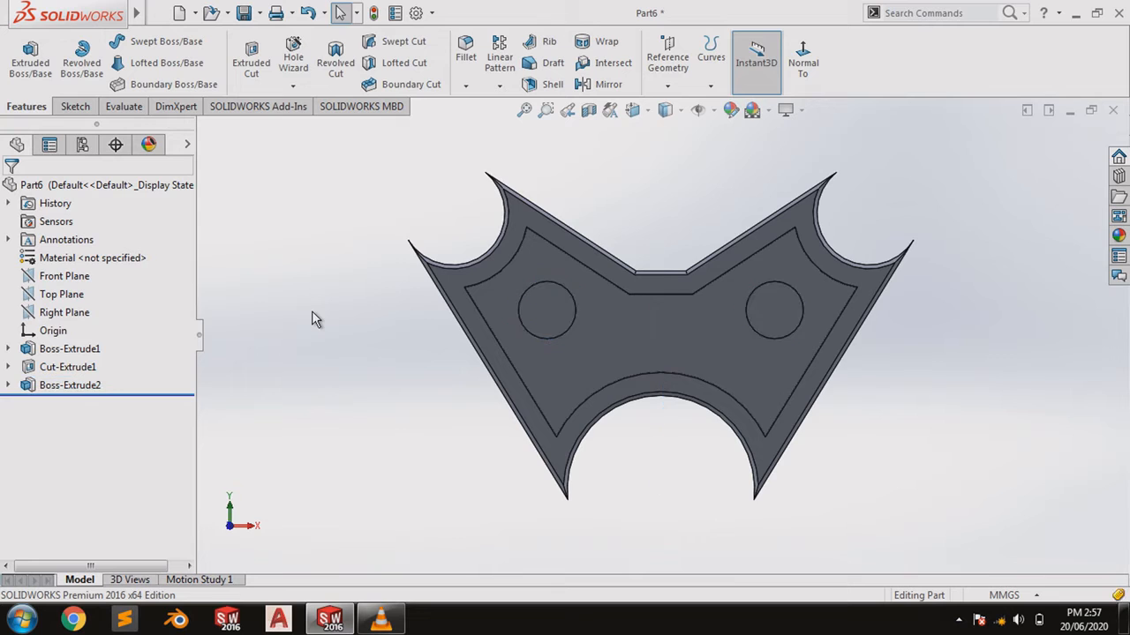
Fillet the base edges of both round bosses with a 6.35 mm radius.
{"action": "middle_click_drag", "start_coordinate": [311, 310], "coordinate": [353, 359]}
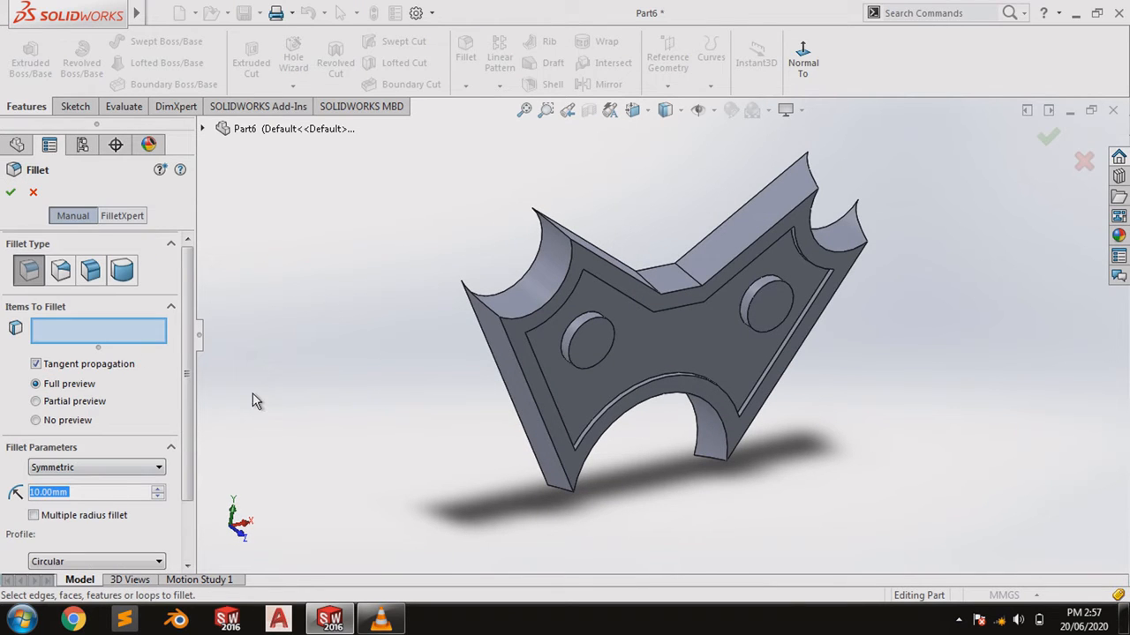
{"action": "type", "text": "6.35"}
{"action": "key", "text": "Return"}
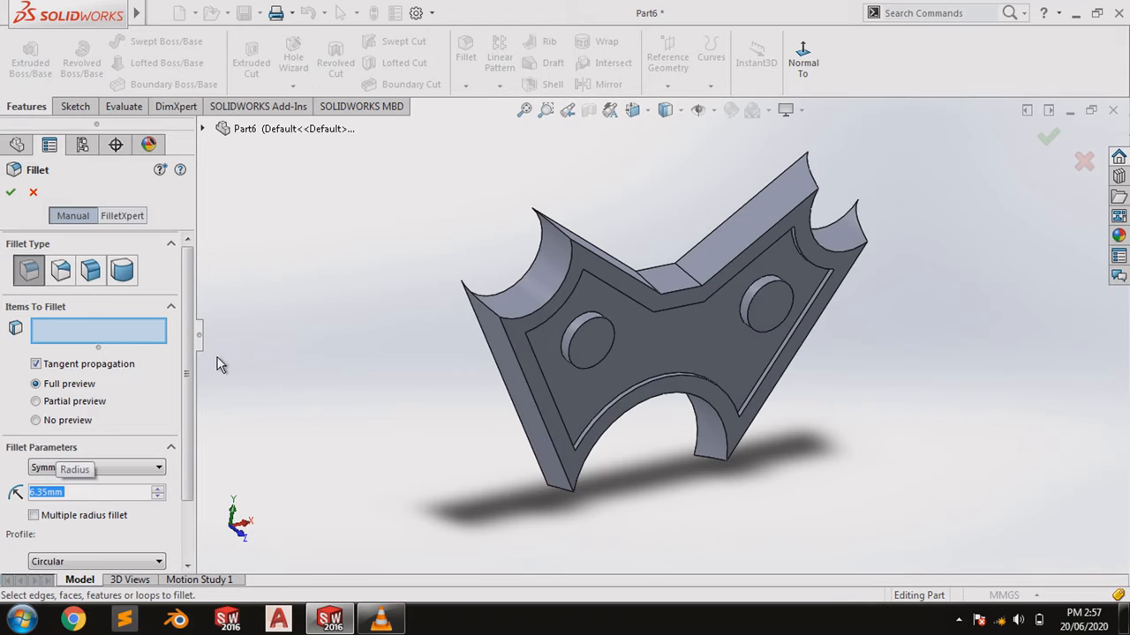
{"action": "scroll", "coordinate": [579, 351], "scroll_direction": "down", "scroll_amount": 5}
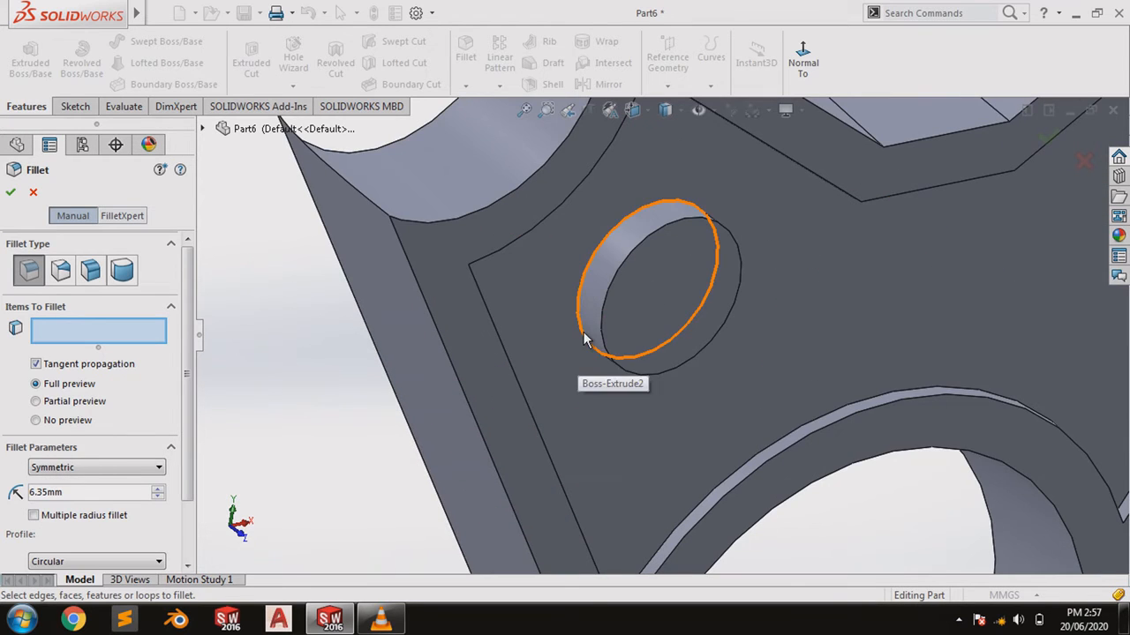
{"action": "left_click", "coordinate": [582, 340]}
{"action": "scroll", "coordinate": [600, 336], "scroll_direction": "up", "scroll_amount": 5}
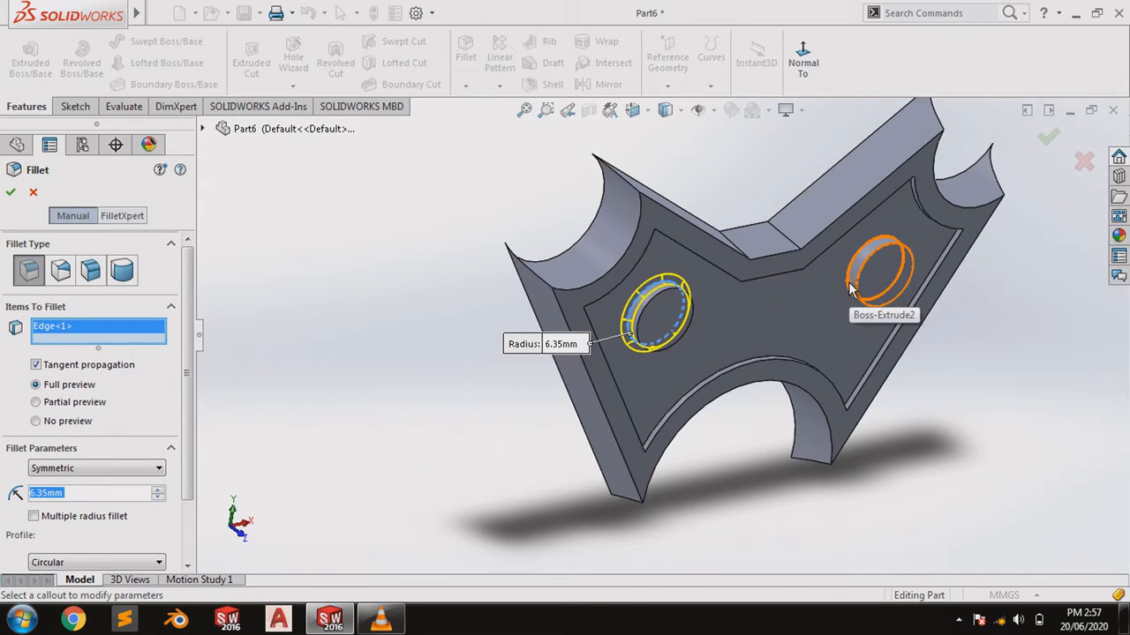
{"action": "left_click", "coordinate": [850, 289]}
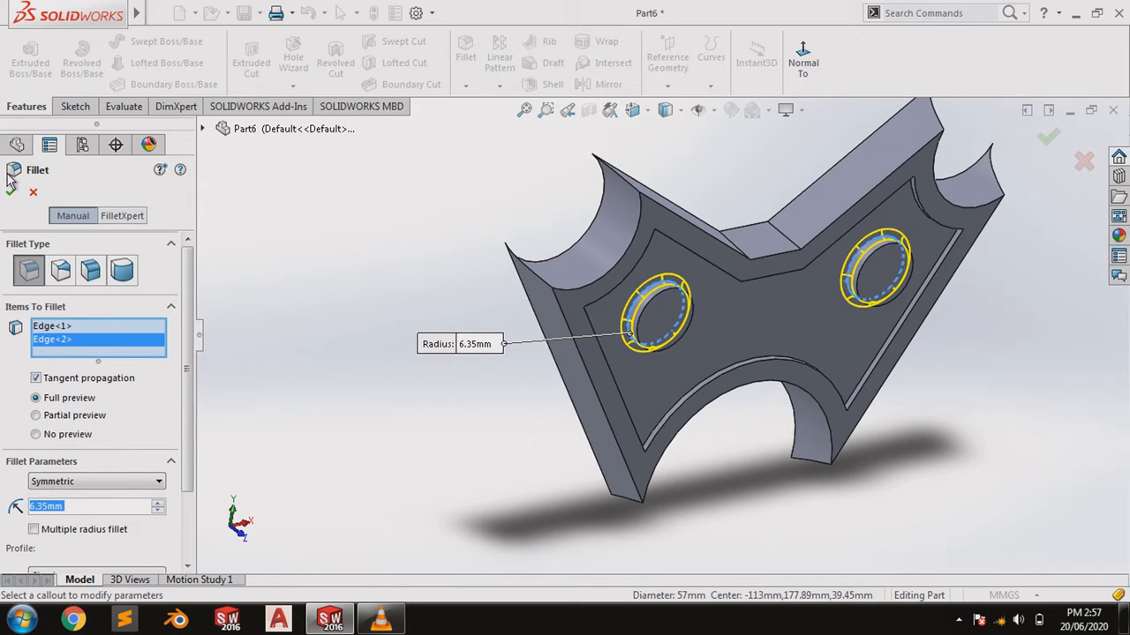
{"action": "key", "text": "Return"}
Fillet all eight corner edges around the pocket wall with a 19 mm radius.
{"action": "left_click", "coordinate": [465, 56]}
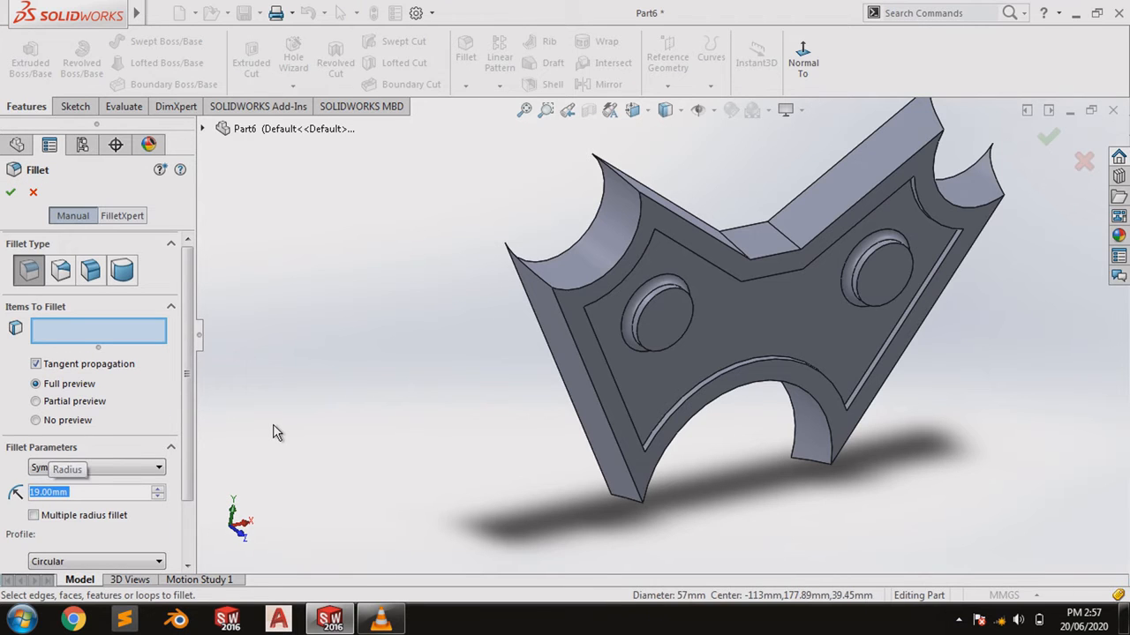
{"action": "middle_click_drag", "start_coordinate": [404, 373], "coordinate": [314, 215]}
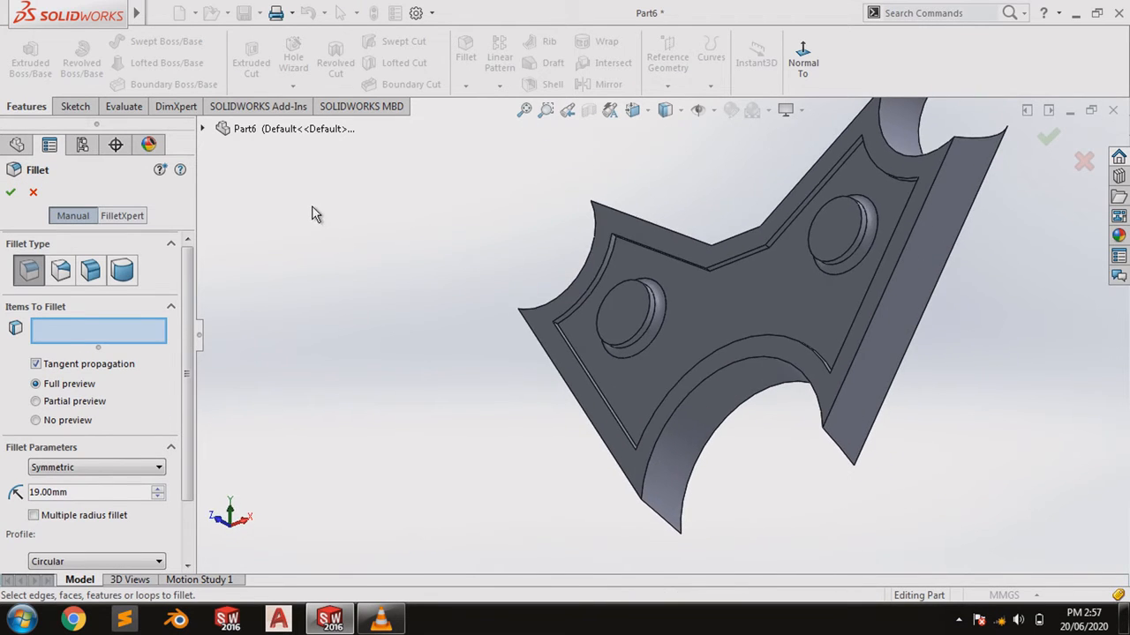
{"action": "scroll", "coordinate": [454, 316], "scroll_direction": "down", "scroll_amount": 6}
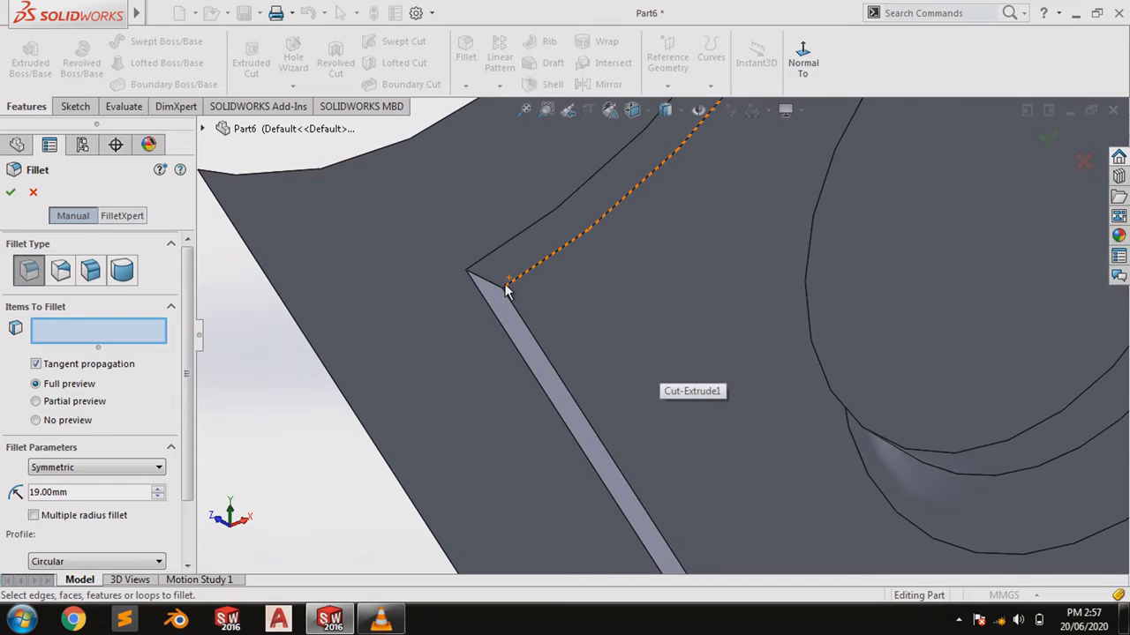
{"action": "left_click", "coordinate": [499, 288]}
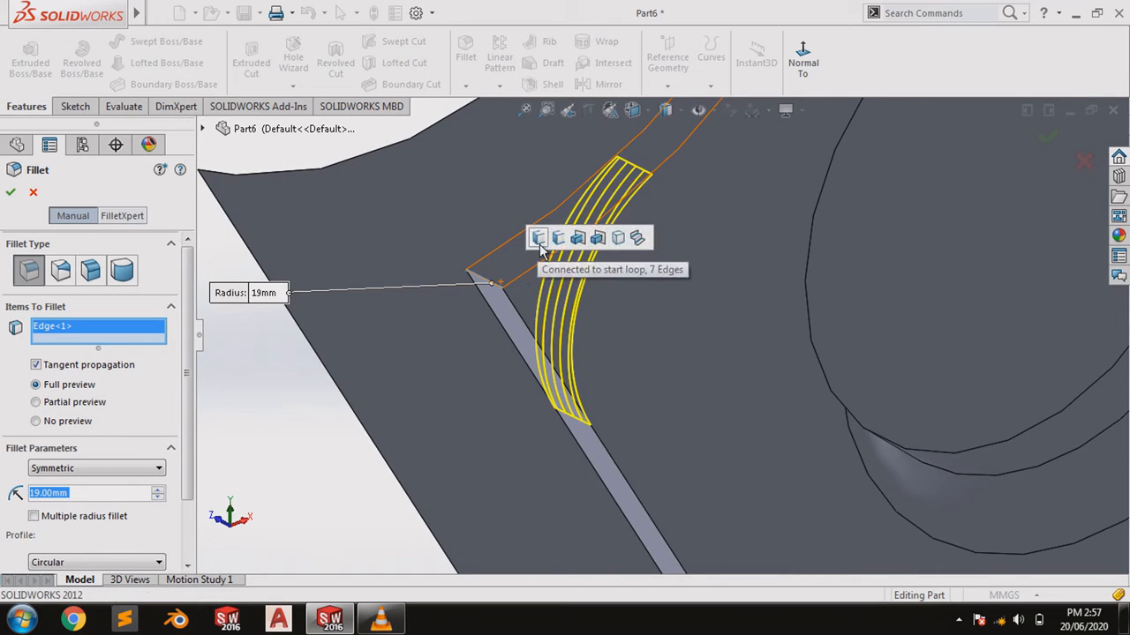
{"action": "left_click", "coordinate": [539, 242]}
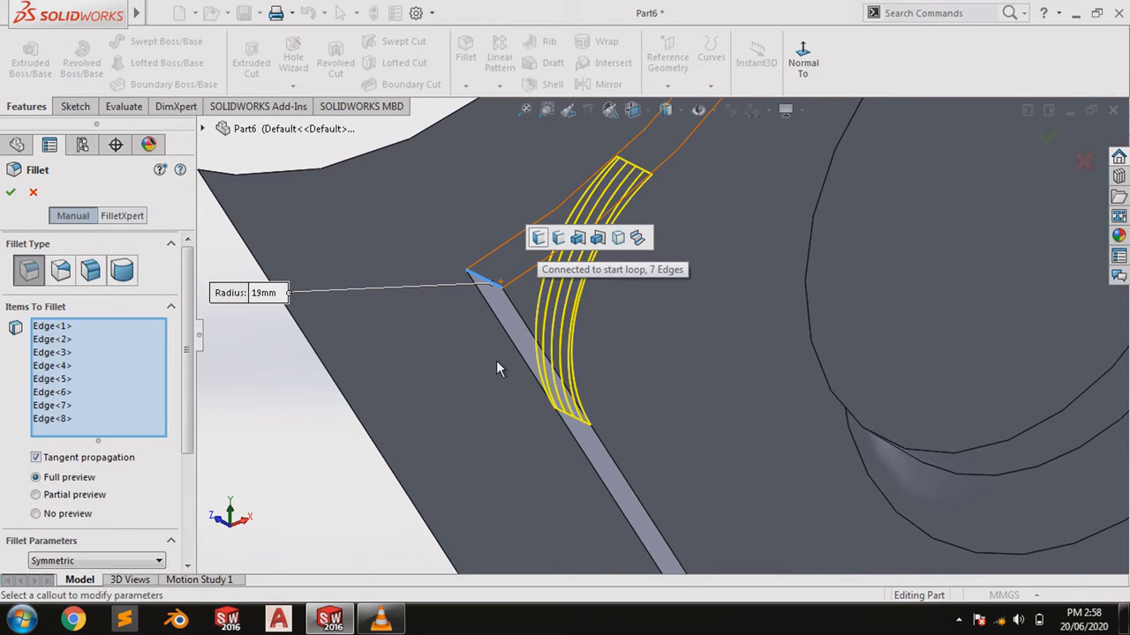
{"action": "scroll", "coordinate": [497, 369], "scroll_direction": "up", "scroll_amount": 5}
{"action": "scroll", "coordinate": [499, 370], "scroll_direction": "up", "scroll_amount": 5}
{"action": "middle_click_drag", "start_coordinate": [464, 319], "coordinate": [521, 380]}
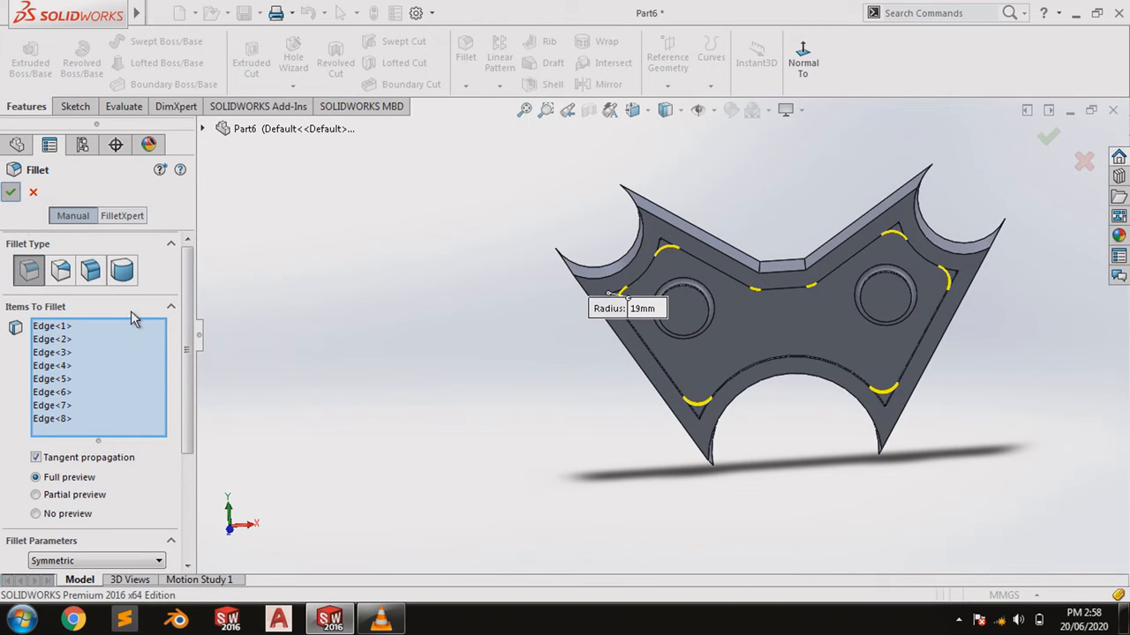
{"action": "key", "text": "Return"}
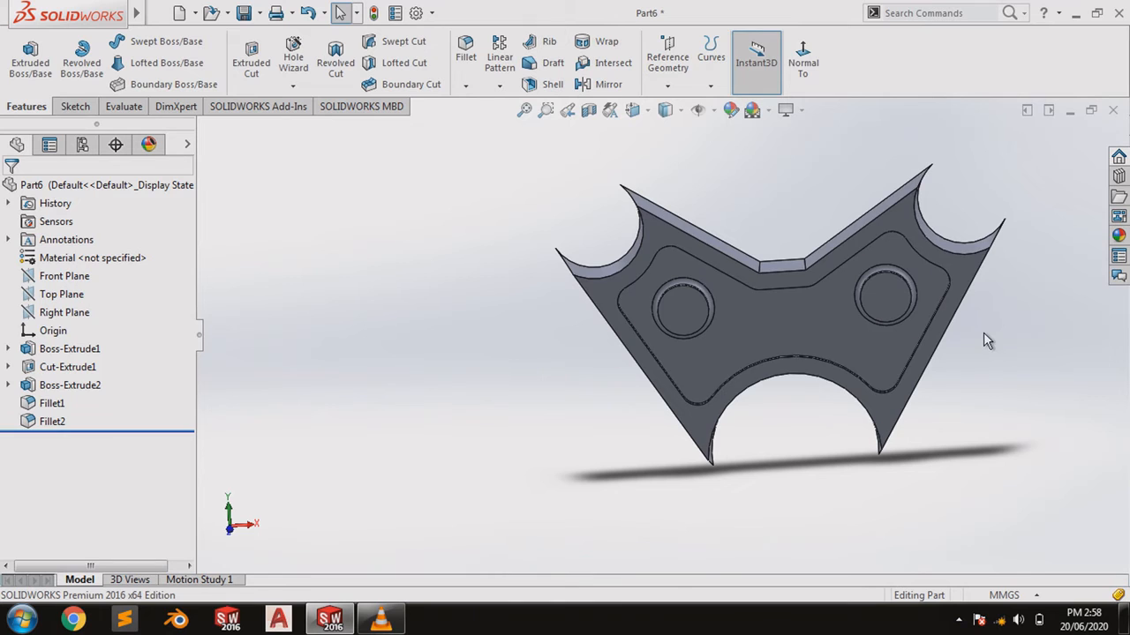
Fillet the pocket's outer rim along the whole tangent loop with a 12.7 mm radius.
{"action": "scroll", "coordinate": [986, 330], "scroll_direction": "up", "scroll_amount": 3}
{"action": "scroll", "coordinate": [953, 320], "scroll_direction": "down", "scroll_amount": 3}
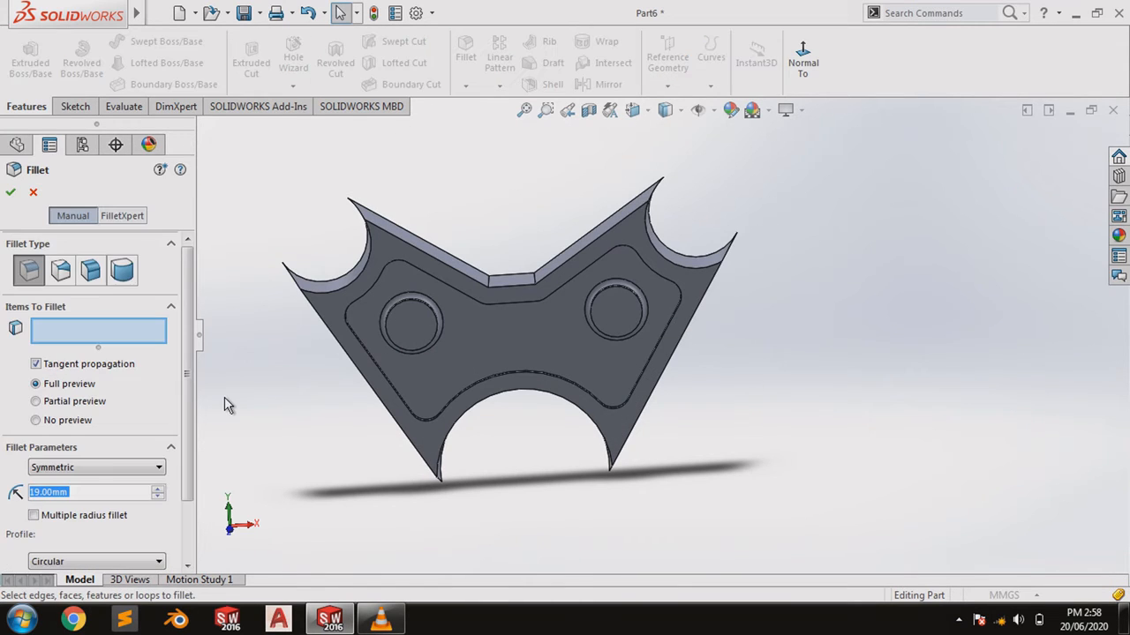
{"action": "type", "text": "12.7"}
{"action": "key", "text": "Return"}
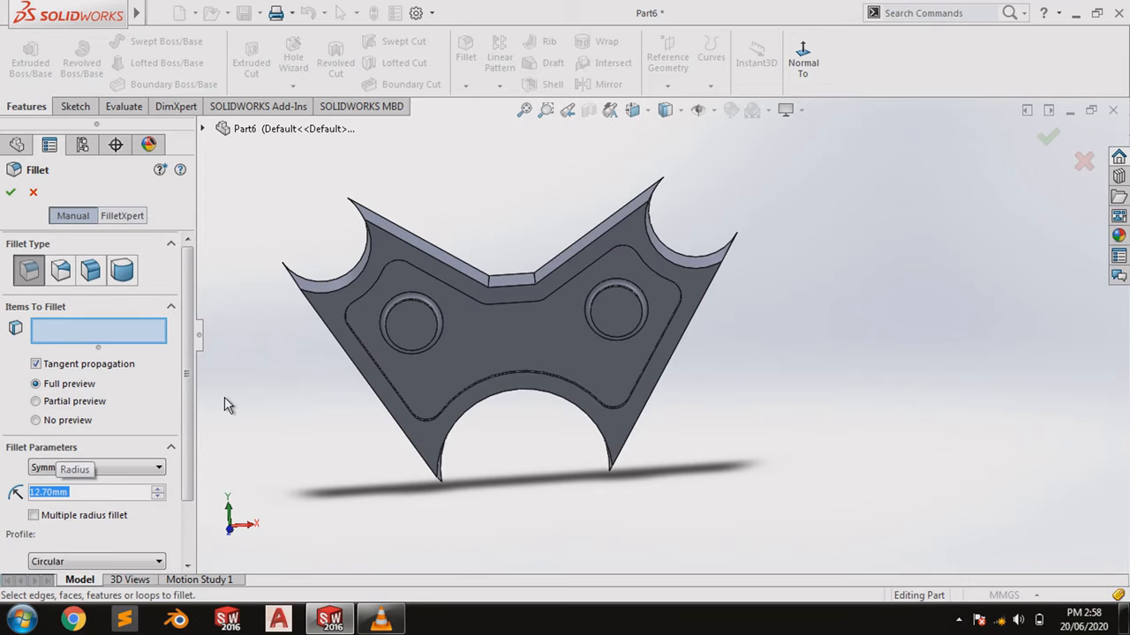
{"action": "left_click", "coordinate": [460, 291]}
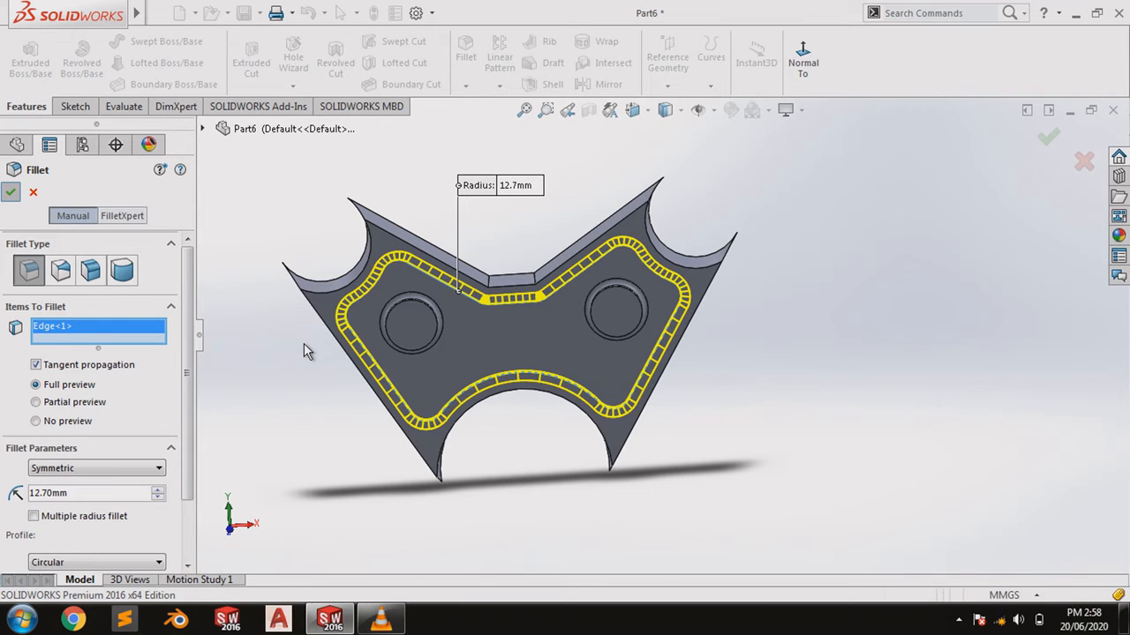
{"action": "key", "text": "Return"}
Fillet the tangent edge loop around the pocket floor with a 12.7 mm radius.
{"action": "key", "text": "Return"}
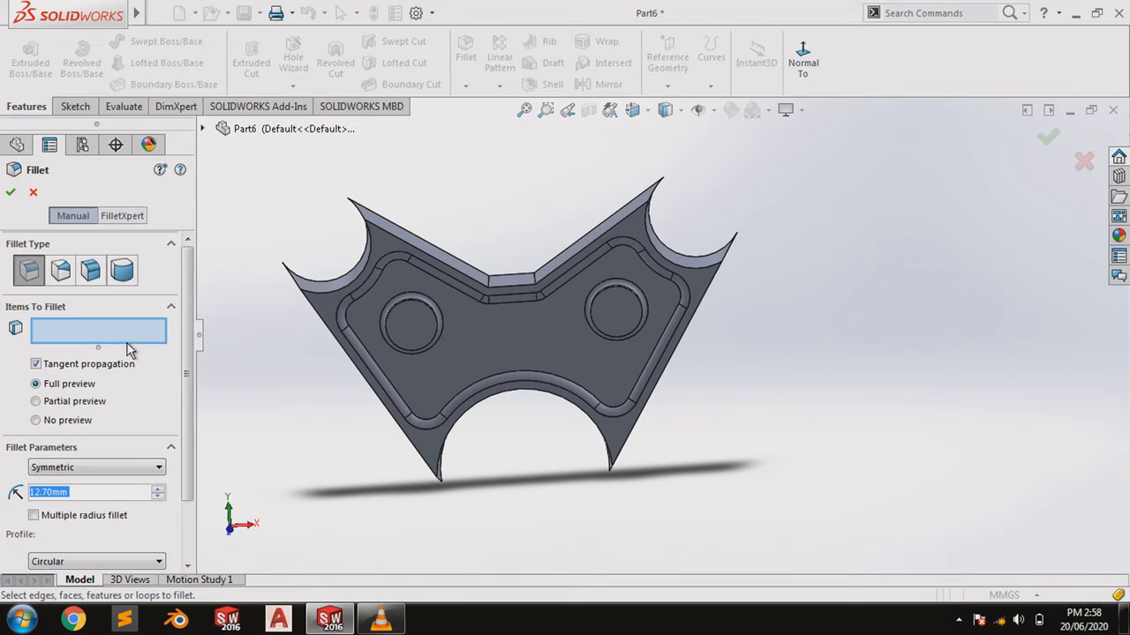
{"action": "middle_click_drag", "start_coordinate": [265, 415], "coordinate": [499, 205]}
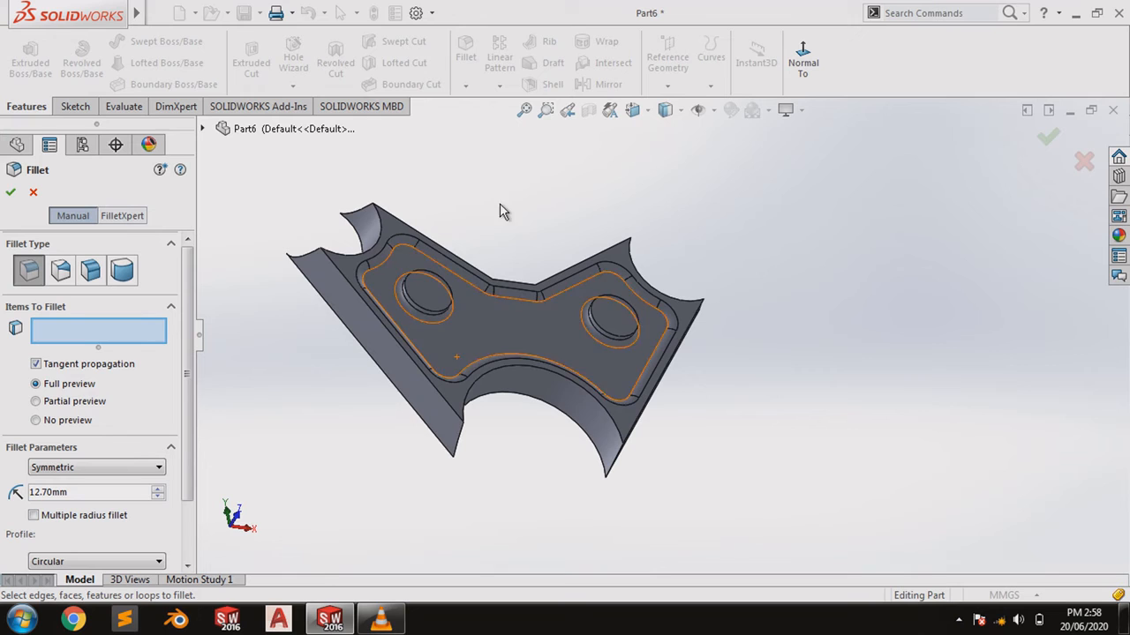
{"action": "left_click", "coordinate": [457, 281]}
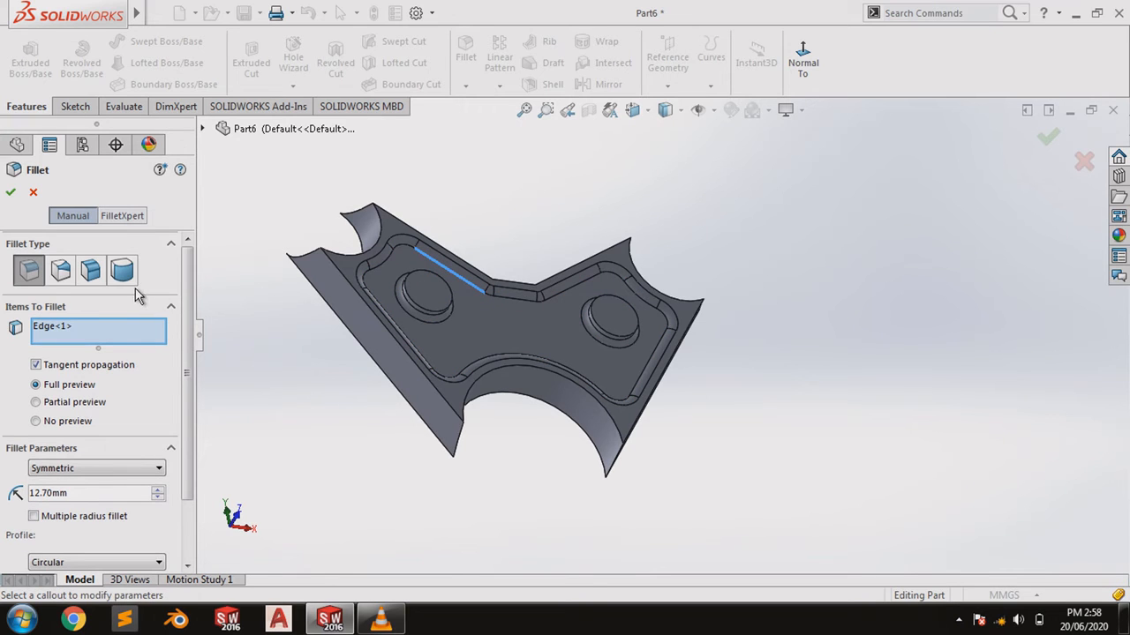
{"action": "left_click", "coordinate": [9, 200]}
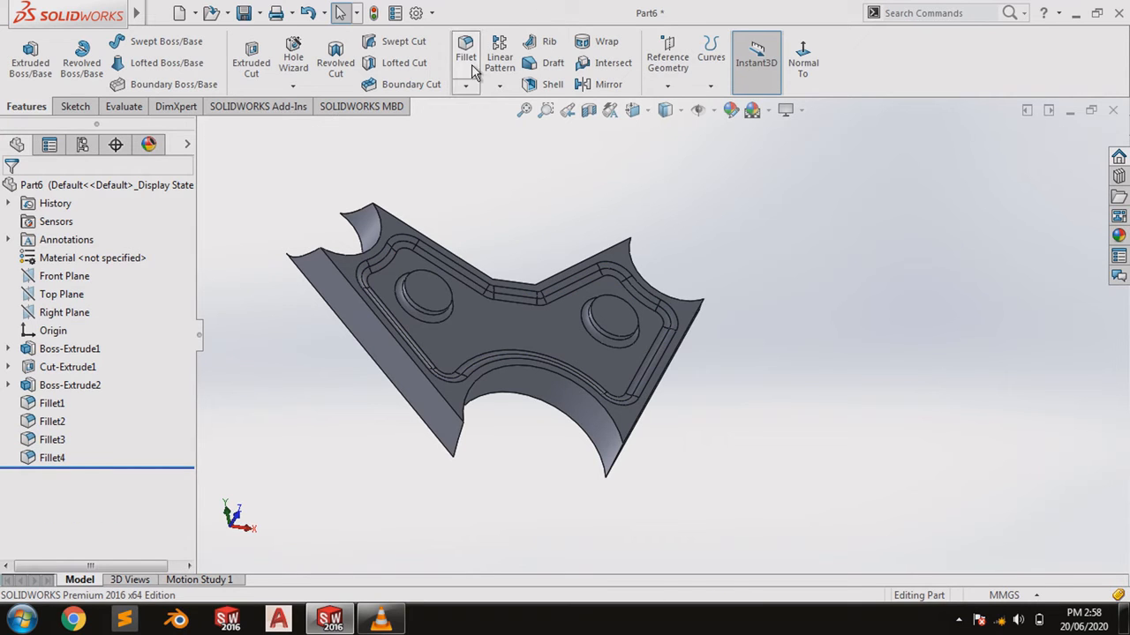
Fillet the front face's two slanted side edges and its three upper notch edges with a 10 mm radius.
{"action": "left_click", "coordinate": [465, 51]}
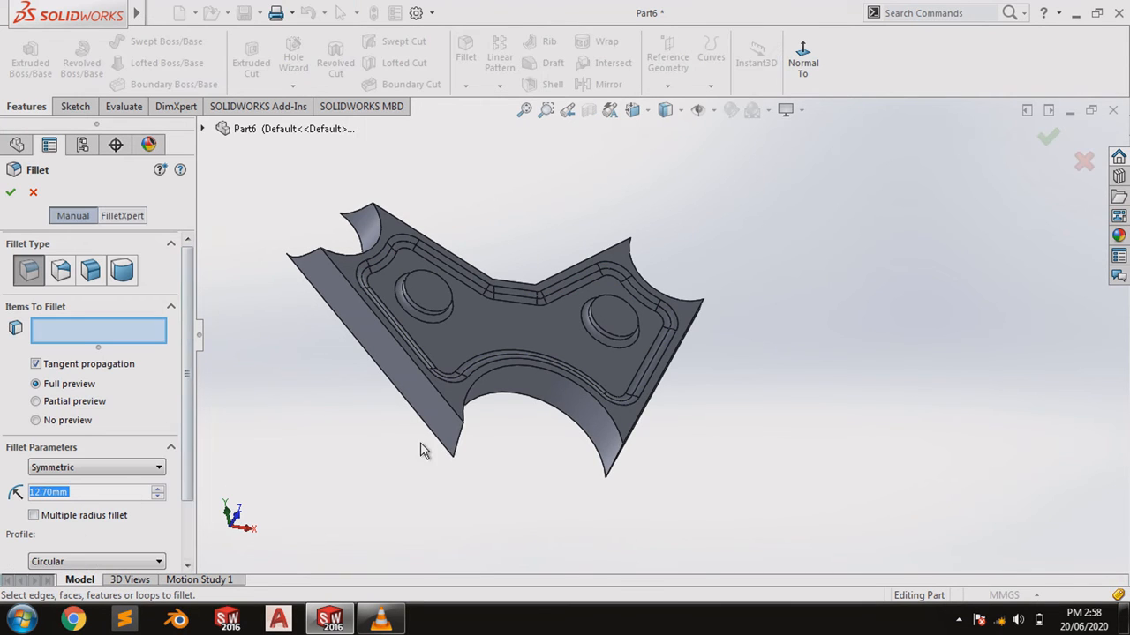
{"action": "type", "text": "10"}
{"action": "key", "text": "Return"}
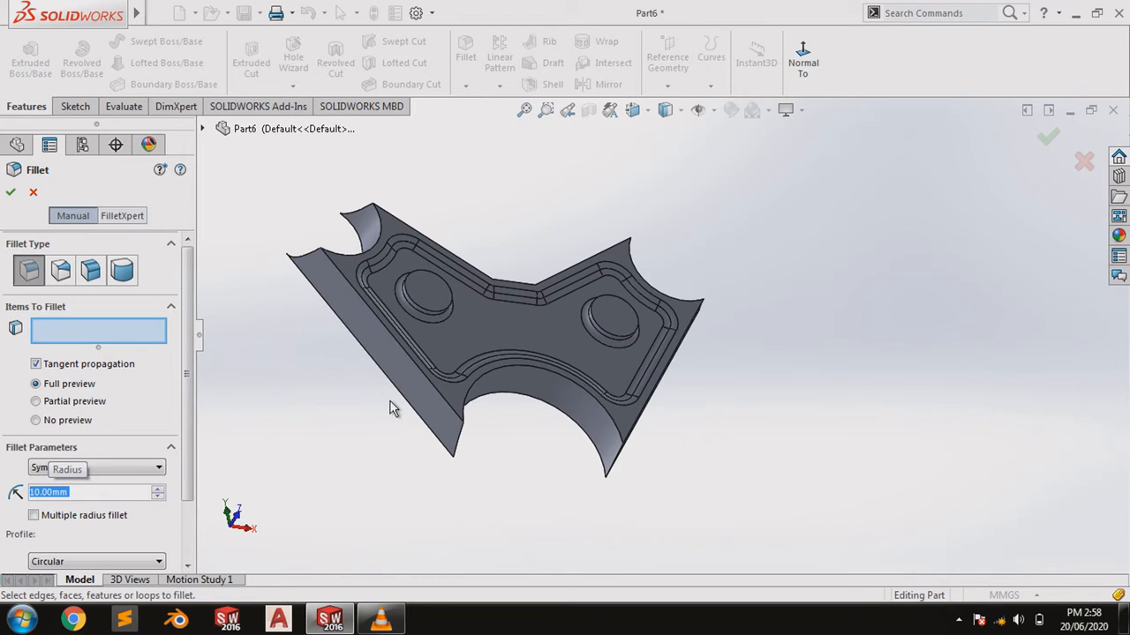
{"action": "left_click", "coordinate": [411, 359]}
{"action": "middle_click_drag", "start_coordinate": [842, 417], "coordinate": [736, 370]}
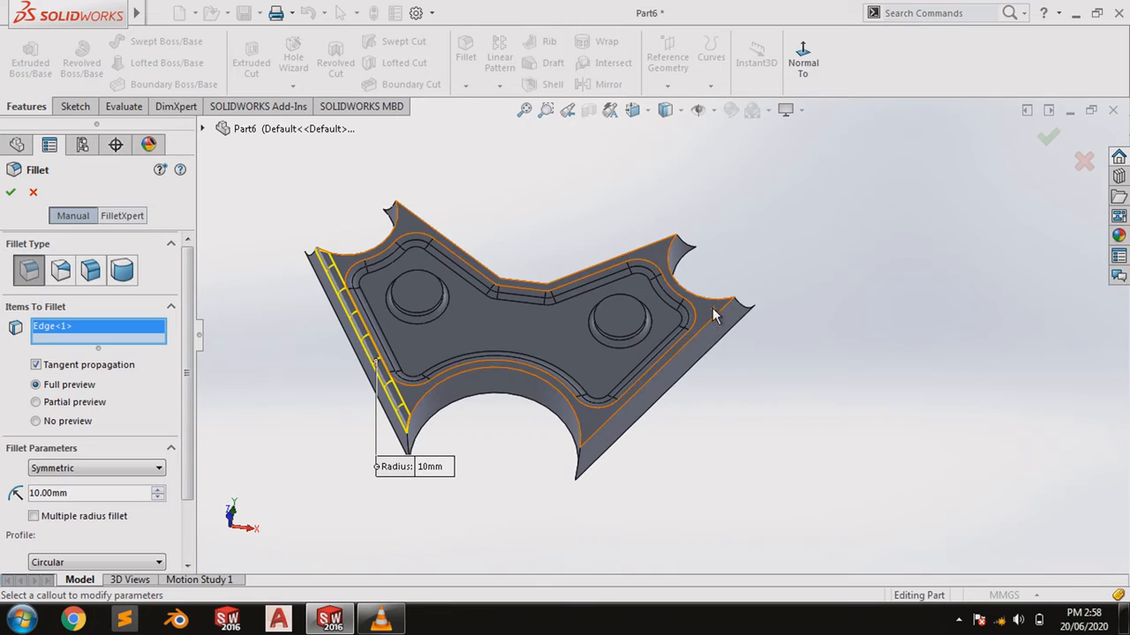
{"action": "left_click", "coordinate": [717, 323]}
{"action": "middle_click_drag", "start_coordinate": [737, 238], "coordinate": [783, 412]}
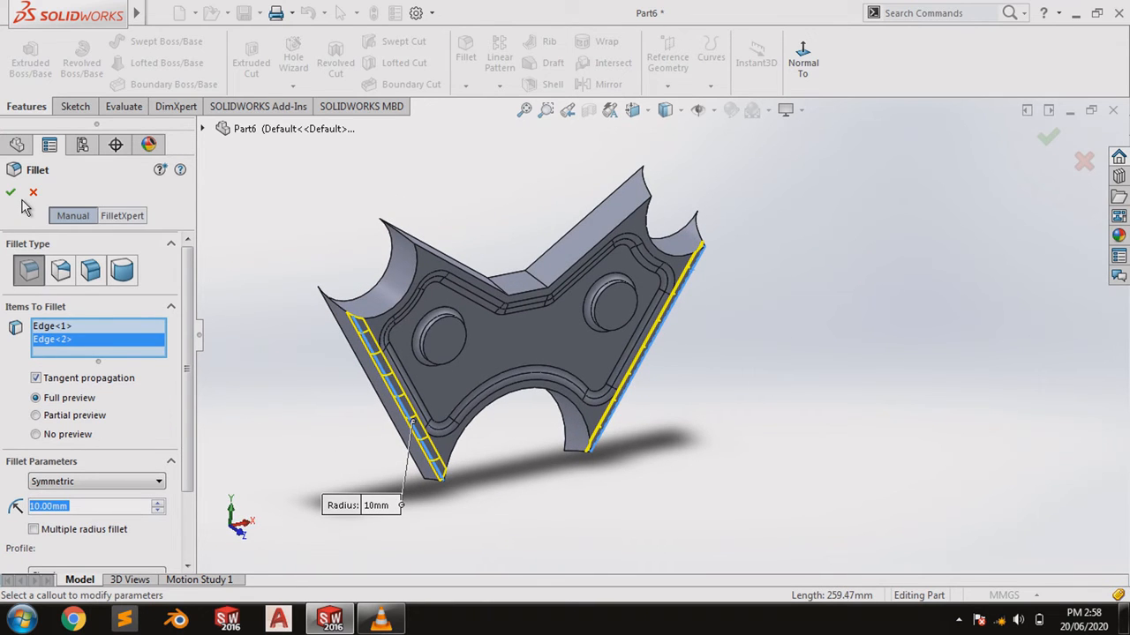
{"action": "left_click", "coordinate": [462, 272]}
{"action": "left_click", "coordinate": [531, 291]}
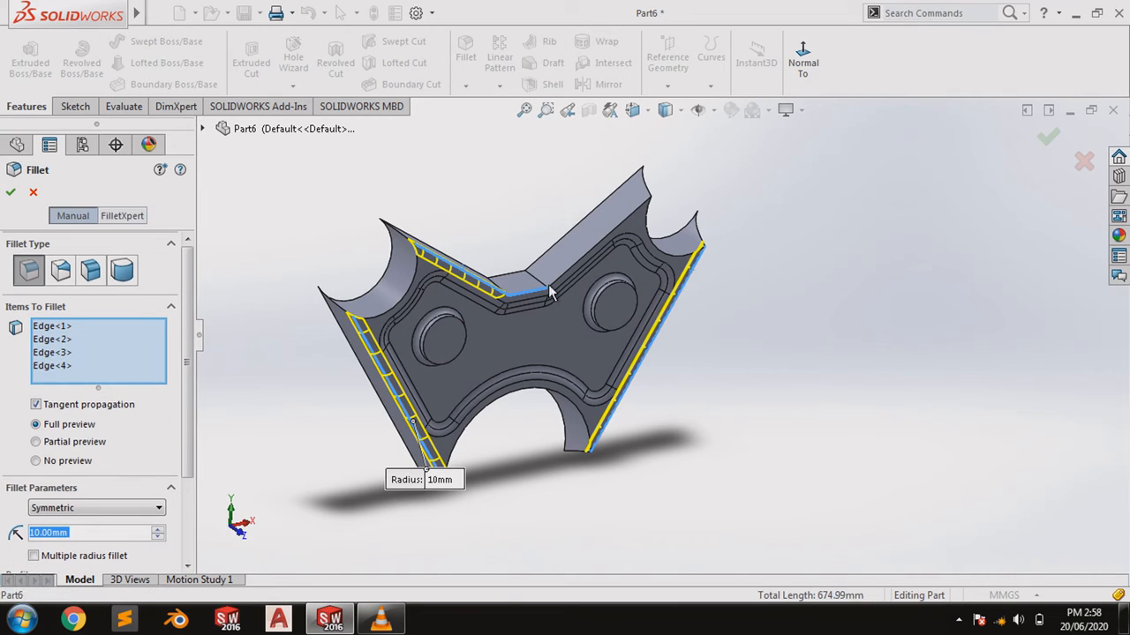
{"action": "left_click", "coordinate": [568, 275]}
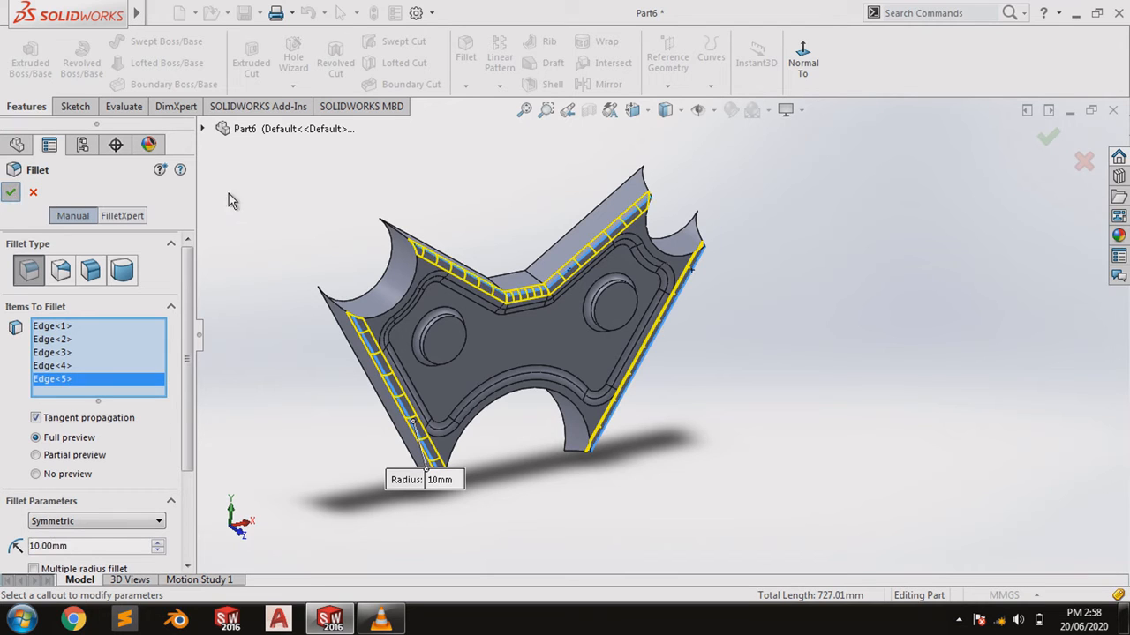
{"action": "key", "text": "Return"}
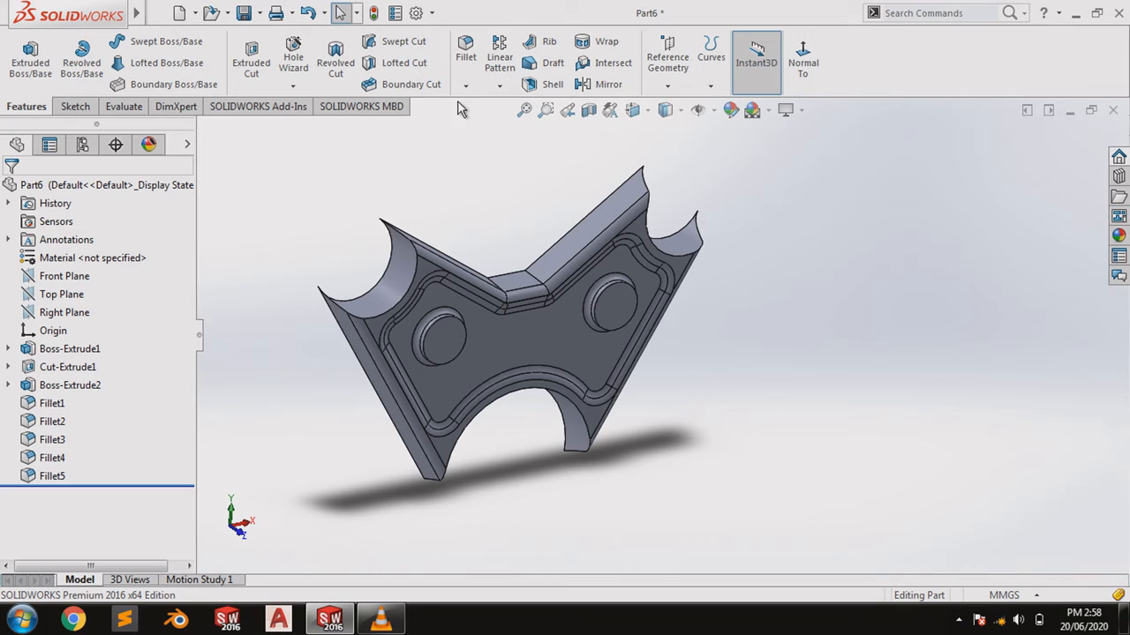
Fillet the two corner edges at the base of the upper notch with a 25.4 mm radius.
{"action": "left_click", "coordinate": [462, 54]}
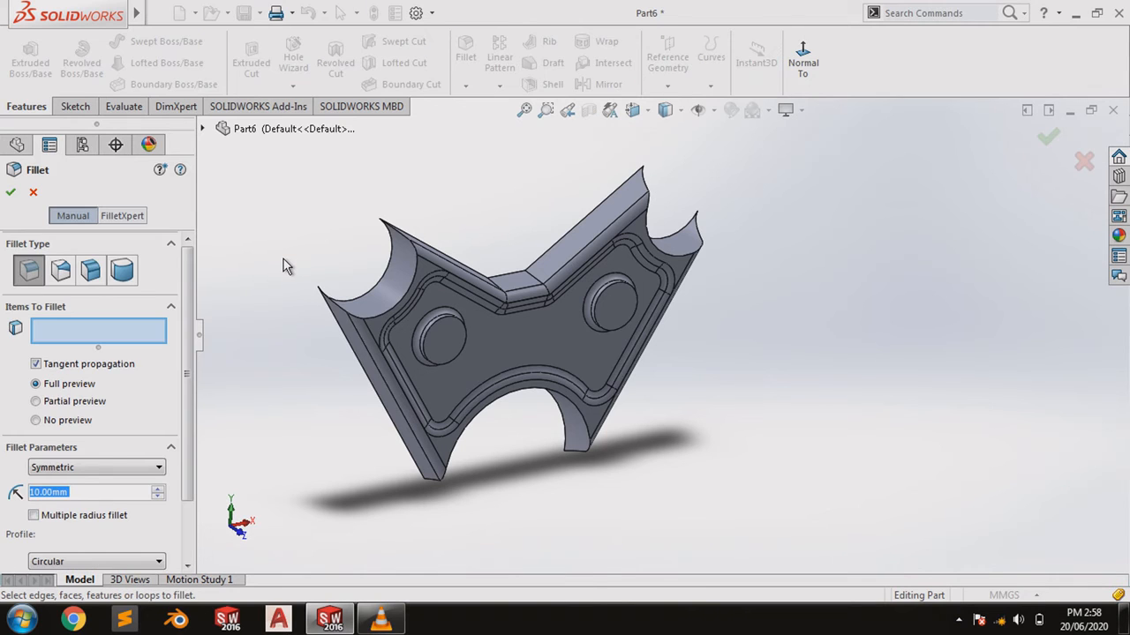
{"action": "type", "text": "25.4"}
{"action": "key", "text": "Return"}
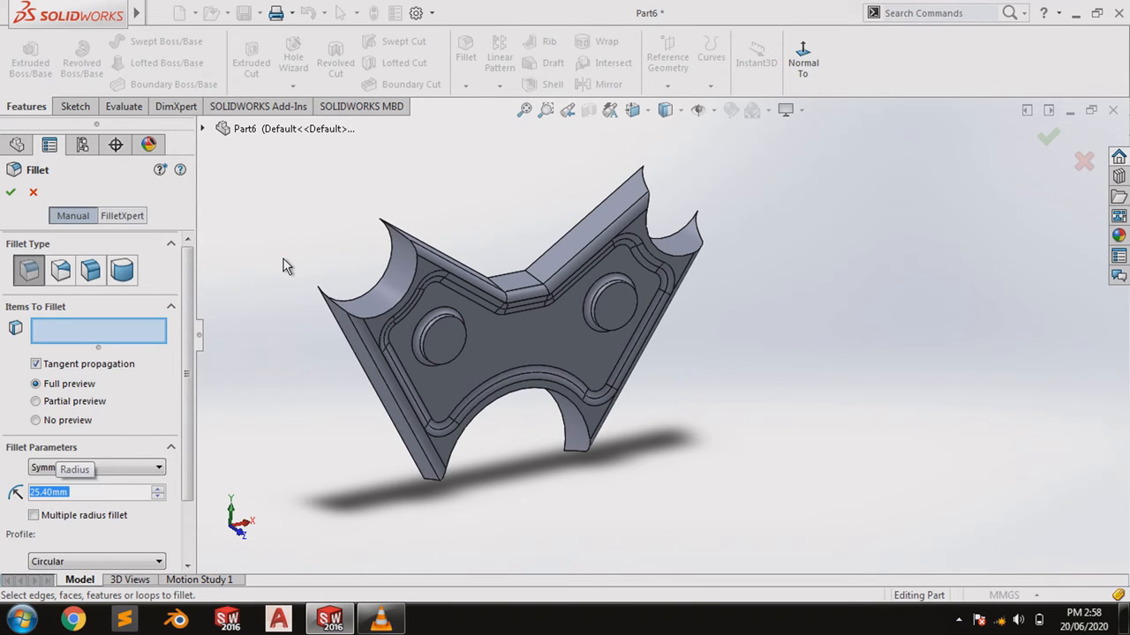
{"action": "left_click", "coordinate": [537, 287]}
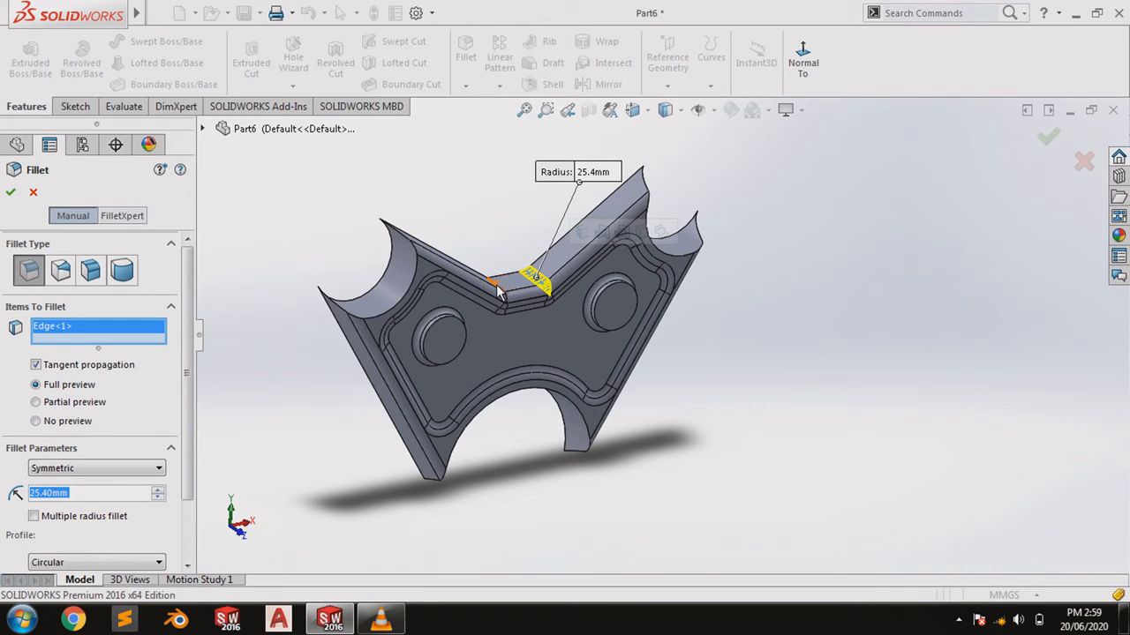
{"action": "left_click", "coordinate": [497, 289]}
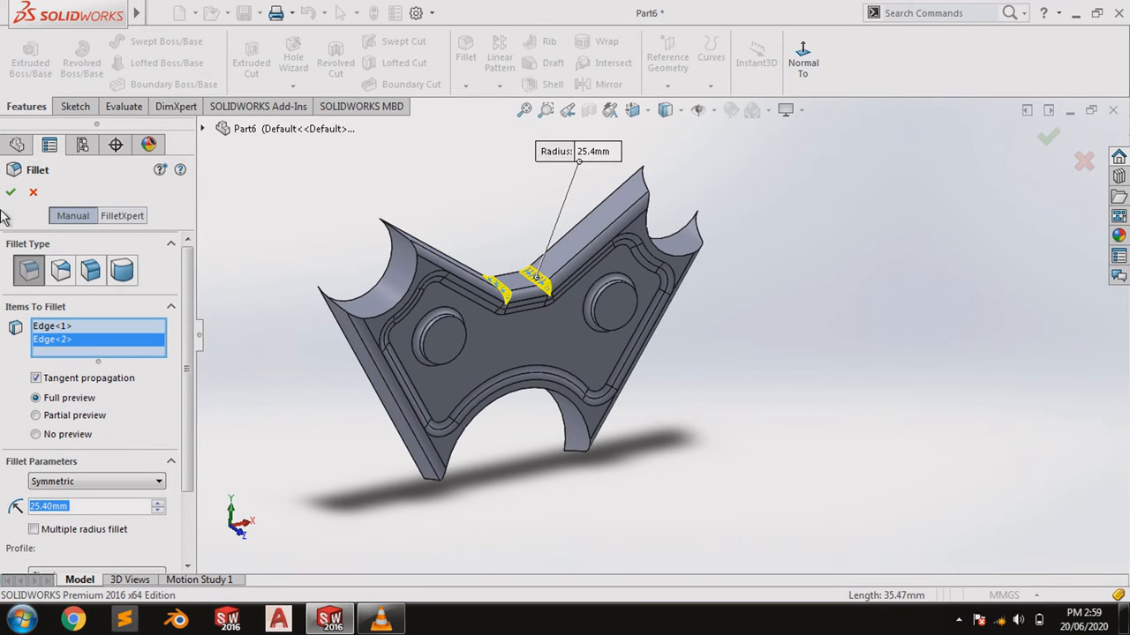
{"action": "key", "text": "Return"}
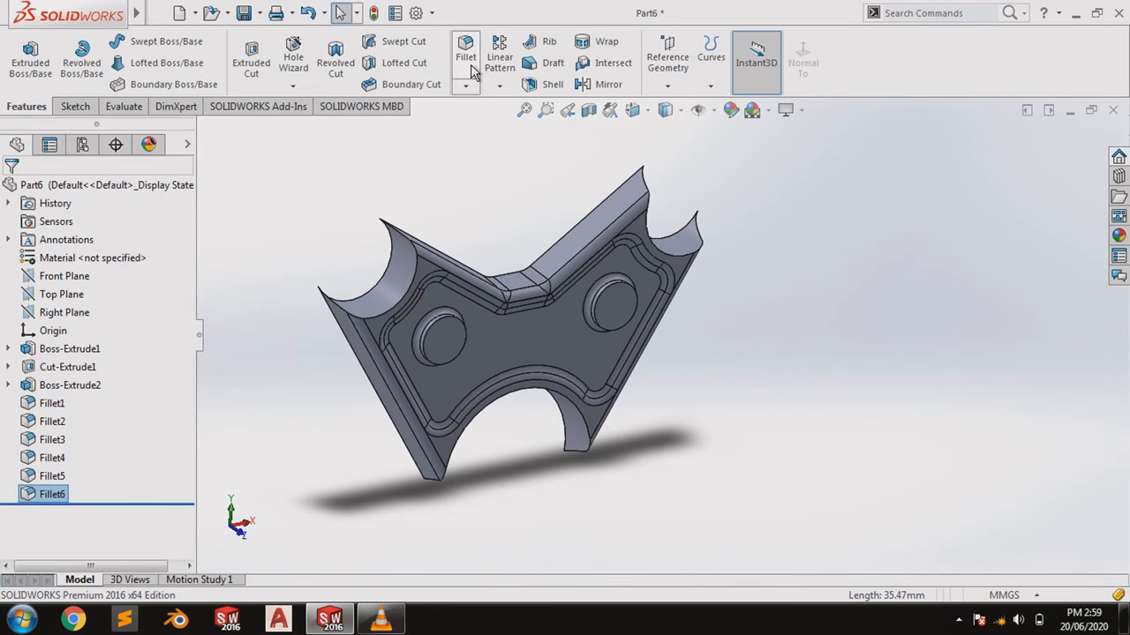
Shell the part to a 6.35 mm thickness, removing both boss end faces, the flat back face and the three concave arc faces.
{"action": "left_click", "coordinate": [540, 84]}
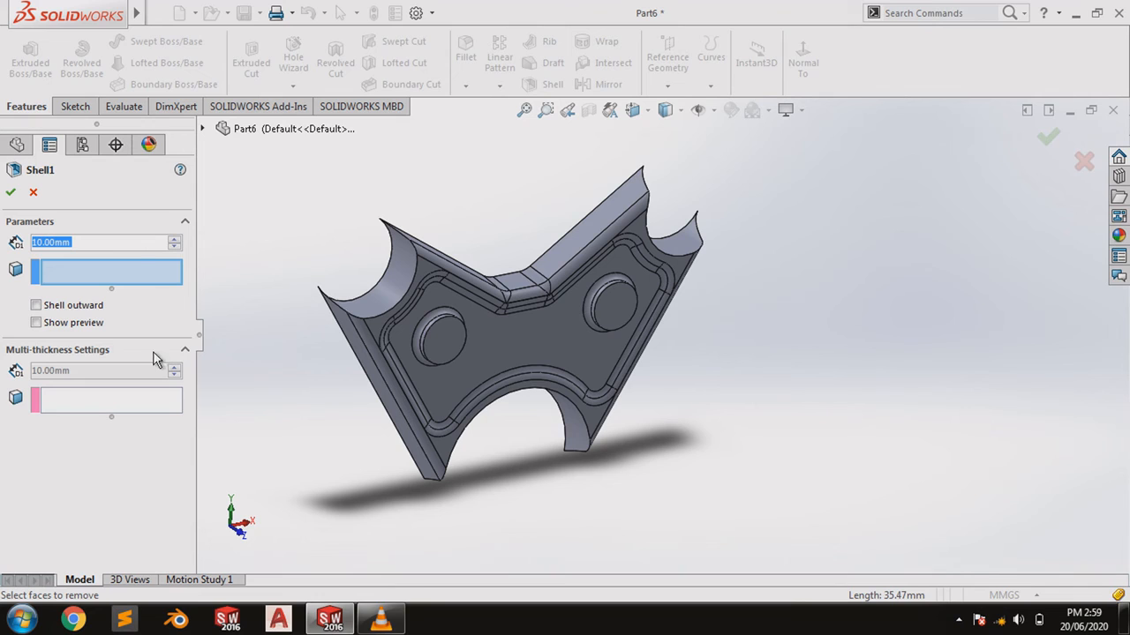
{"action": "type", "text": "6.35"}
{"action": "key", "text": "Return"}
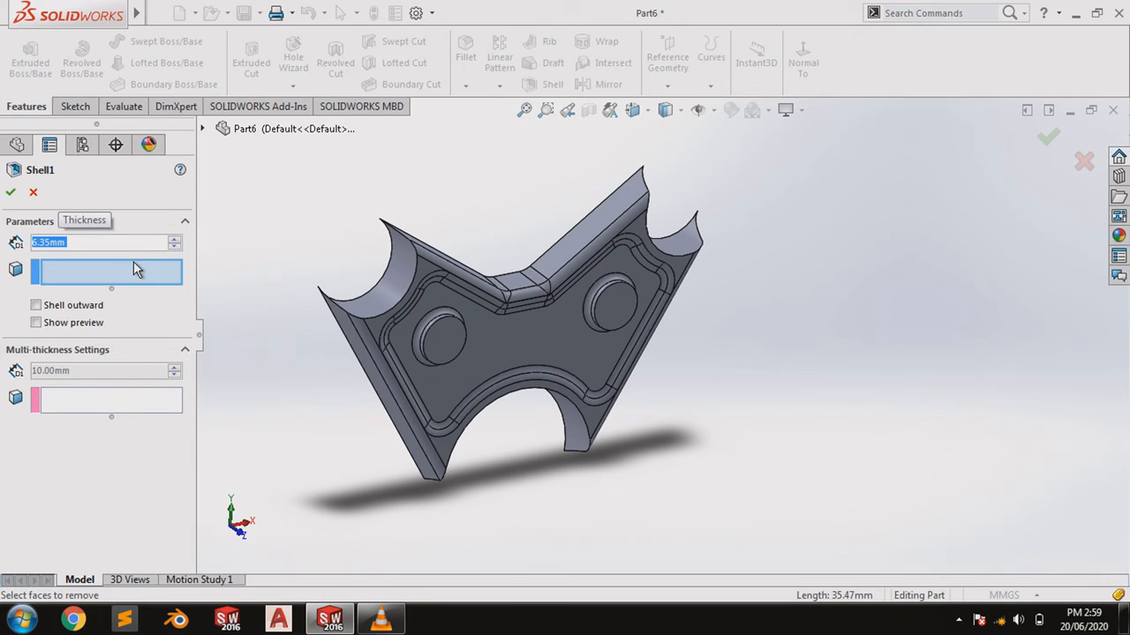
{"action": "left_click", "coordinate": [439, 338]}
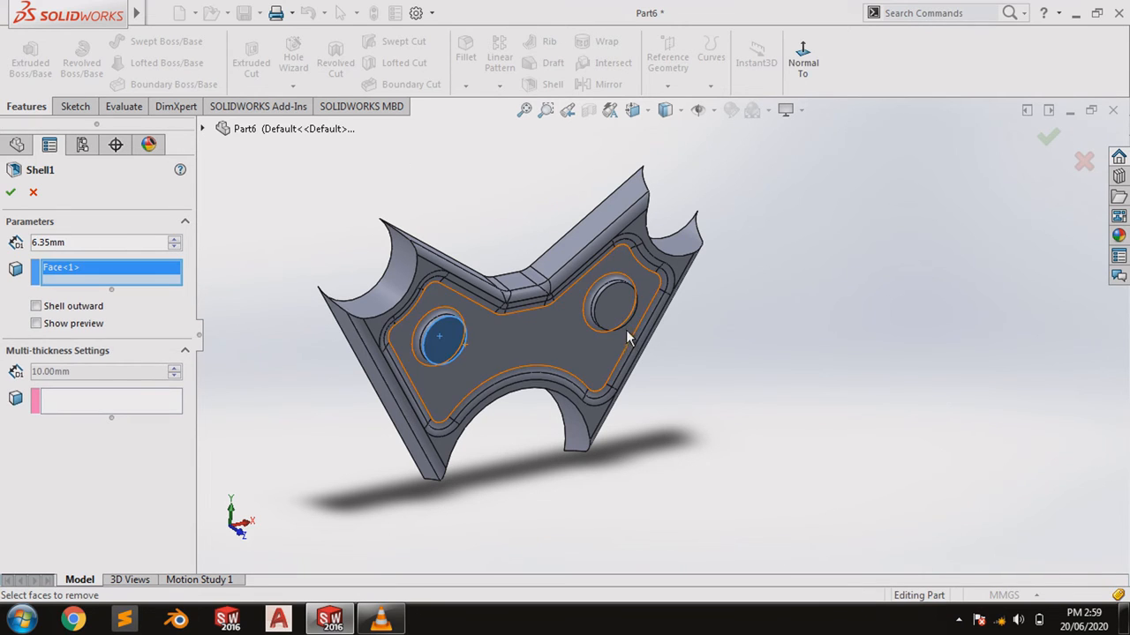
{"action": "left_click", "coordinate": [611, 303]}
{"action": "middle_click_drag", "start_coordinate": [579, 376], "coordinate": [625, 477]}
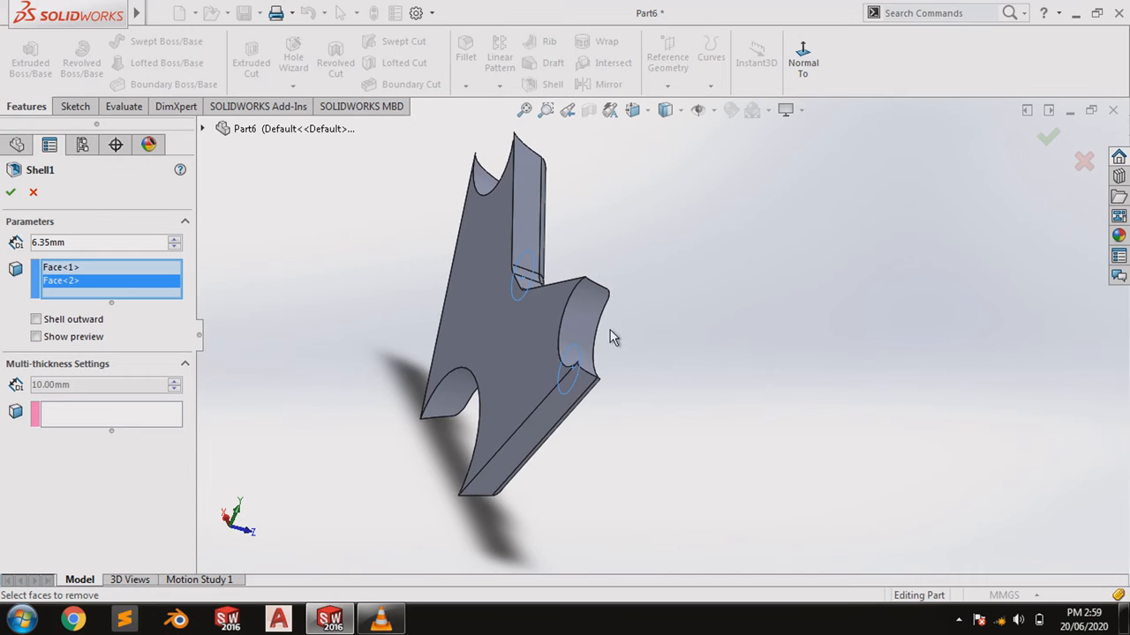
{"action": "left_click", "coordinate": [590, 331]}
{"action": "left_click", "coordinate": [516, 335]}
{"action": "middle_click_drag", "start_coordinate": [515, 317], "coordinate": [492, 208]}
{"action": "left_click", "coordinate": [491, 207]}
{"action": "middle_click_drag", "start_coordinate": [504, 337], "coordinate": [580, 314]}
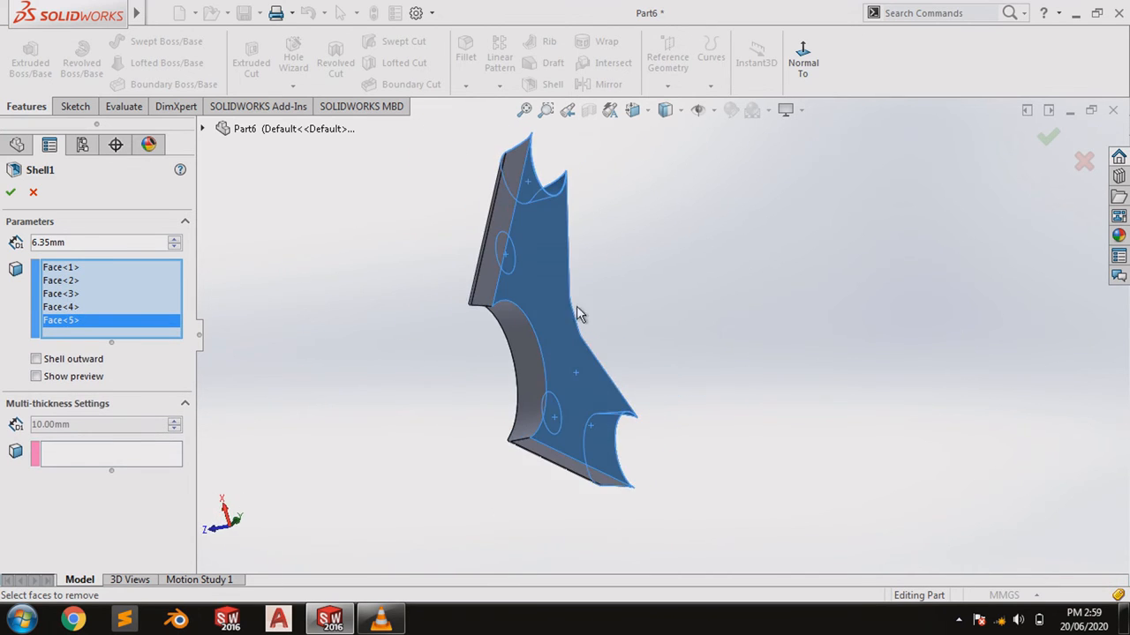
{"action": "left_click", "coordinate": [525, 371]}
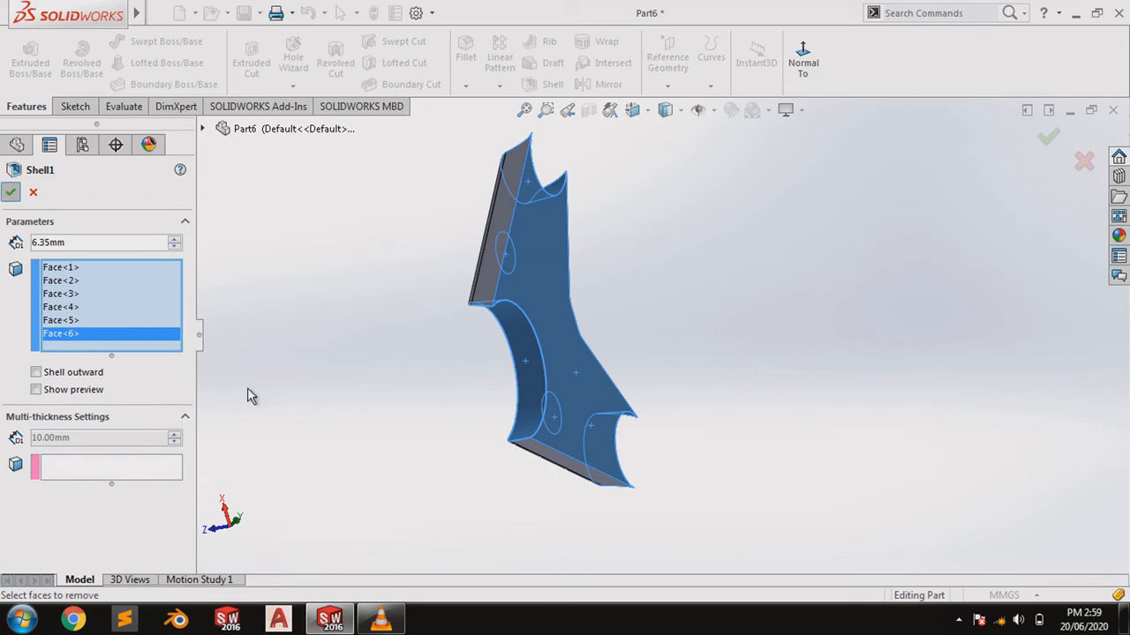
{"action": "key", "text": "Return"}
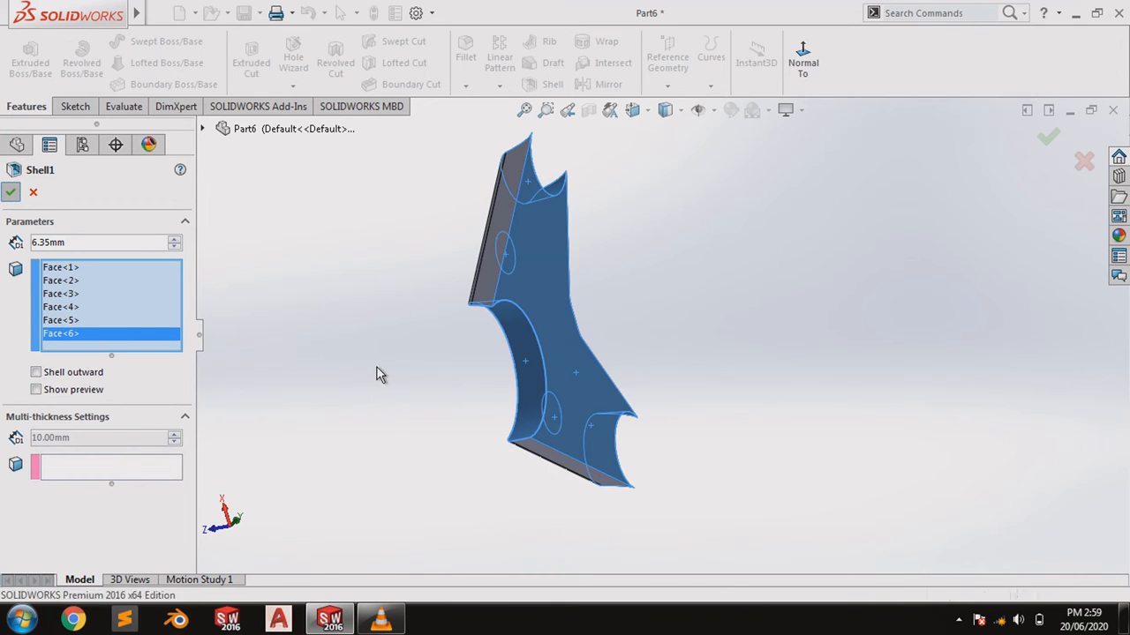
Fillet the front edges of the two upper concave arc cutouts with a 2.54 mm radius.
{"action": "middle_click_drag", "start_coordinate": [402, 415], "coordinate": [409, 297]}
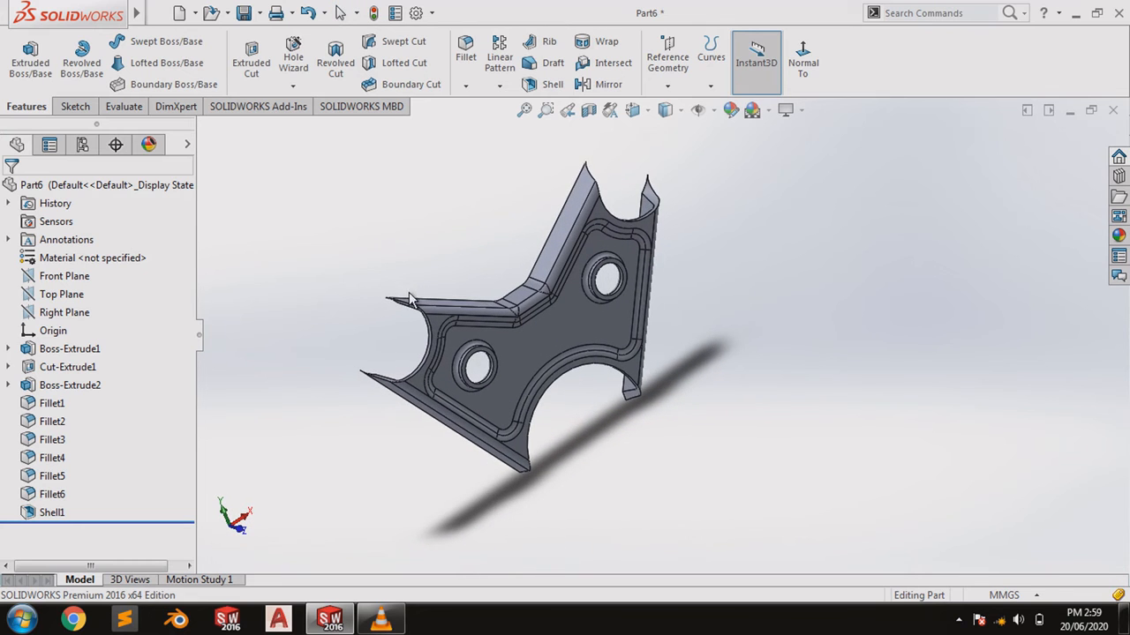
{"action": "left_click", "coordinate": [482, 69]}
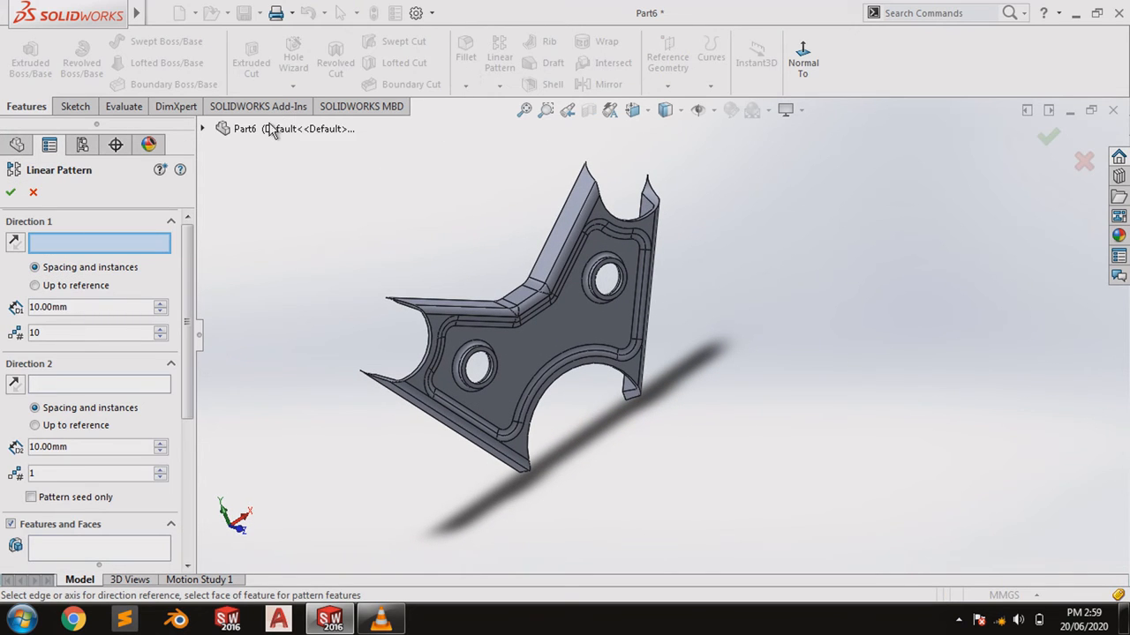
{"action": "left_click", "coordinate": [31, 193]}
{"action": "left_click", "coordinate": [465, 57]}
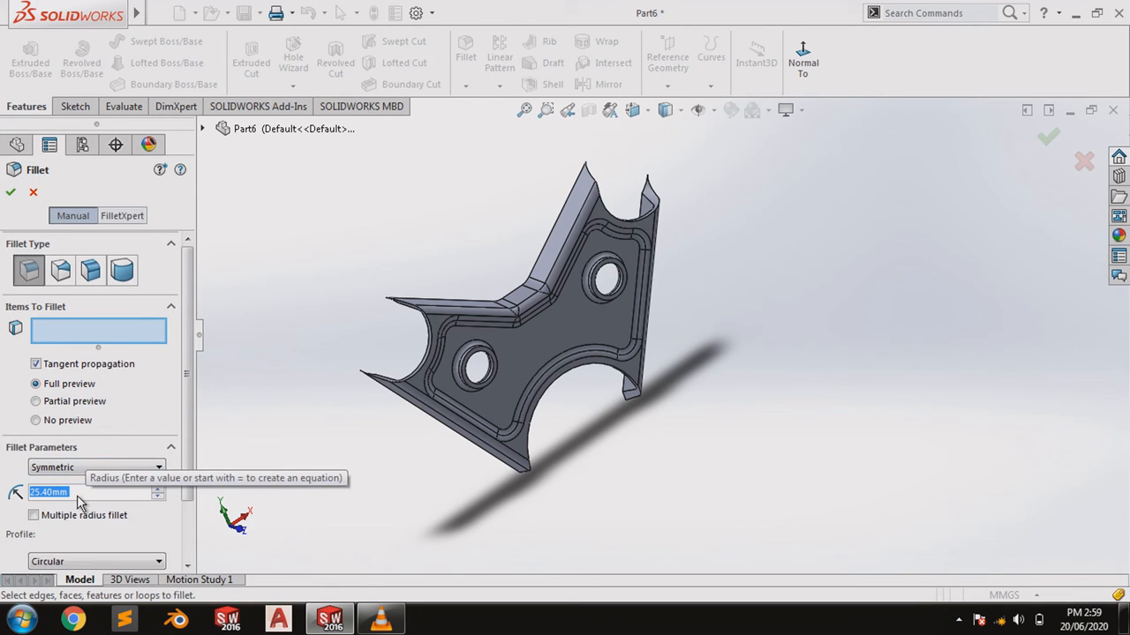
{"action": "type", "text": "2.54"}
{"action": "key", "text": "Return"}
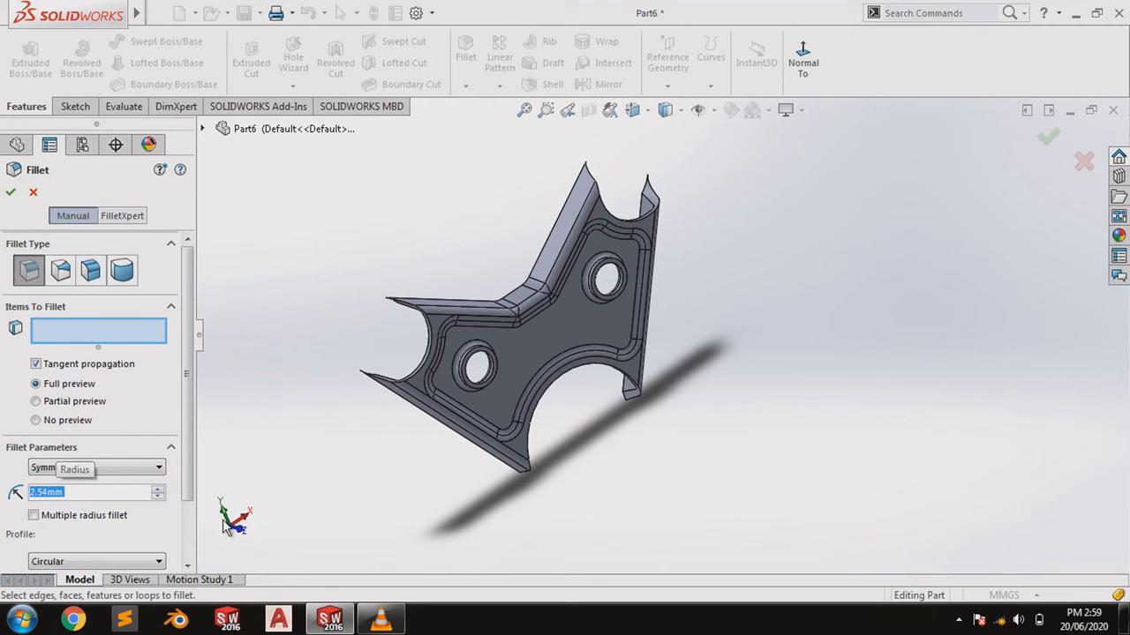
{"action": "left_click", "coordinate": [420, 378]}
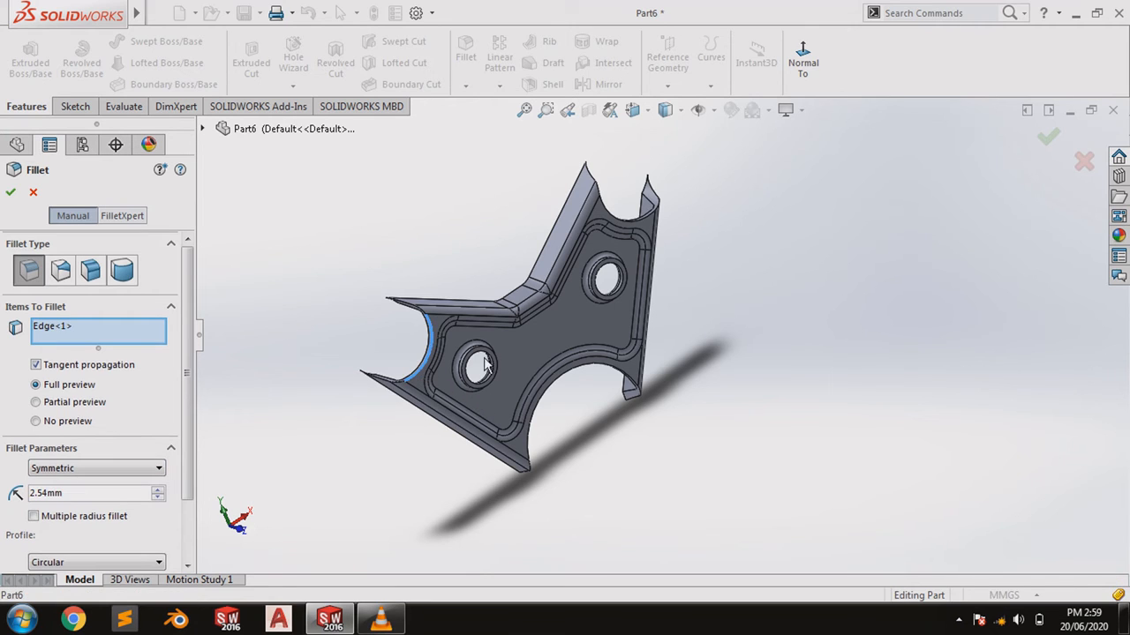
{"action": "left_click", "coordinate": [643, 215]}
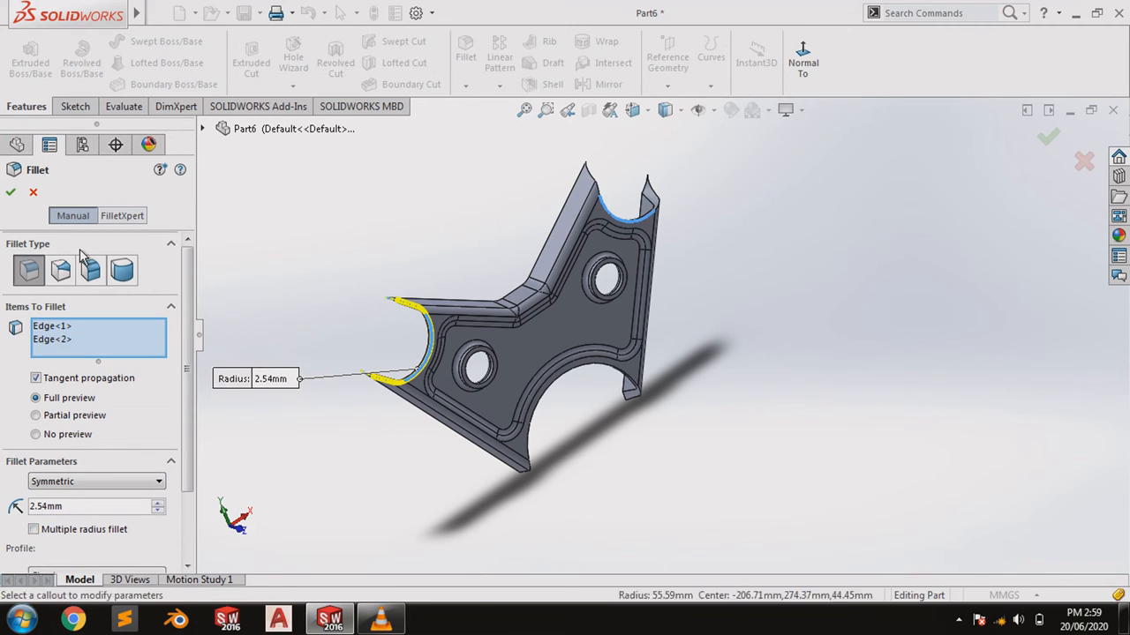
{"action": "left_click", "coordinate": [10, 195]}
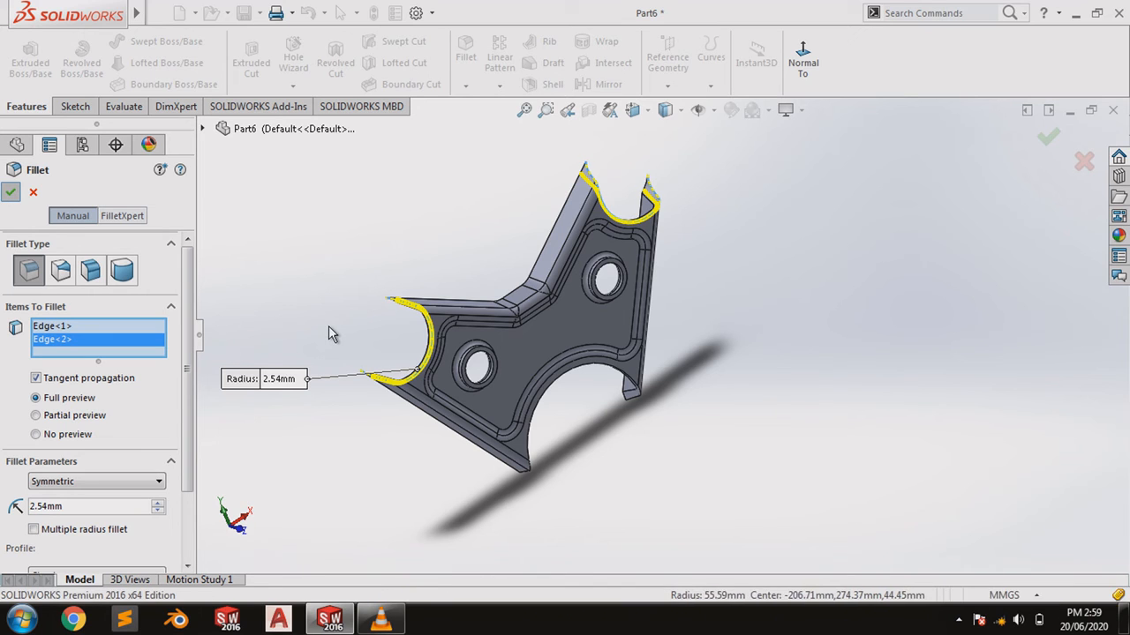
Fillet the edges of the flat pocket floor and both boss end rings with a 0.25 mm radius.
{"action": "middle_click_drag", "start_coordinate": [327, 446], "coordinate": [548, 370]}
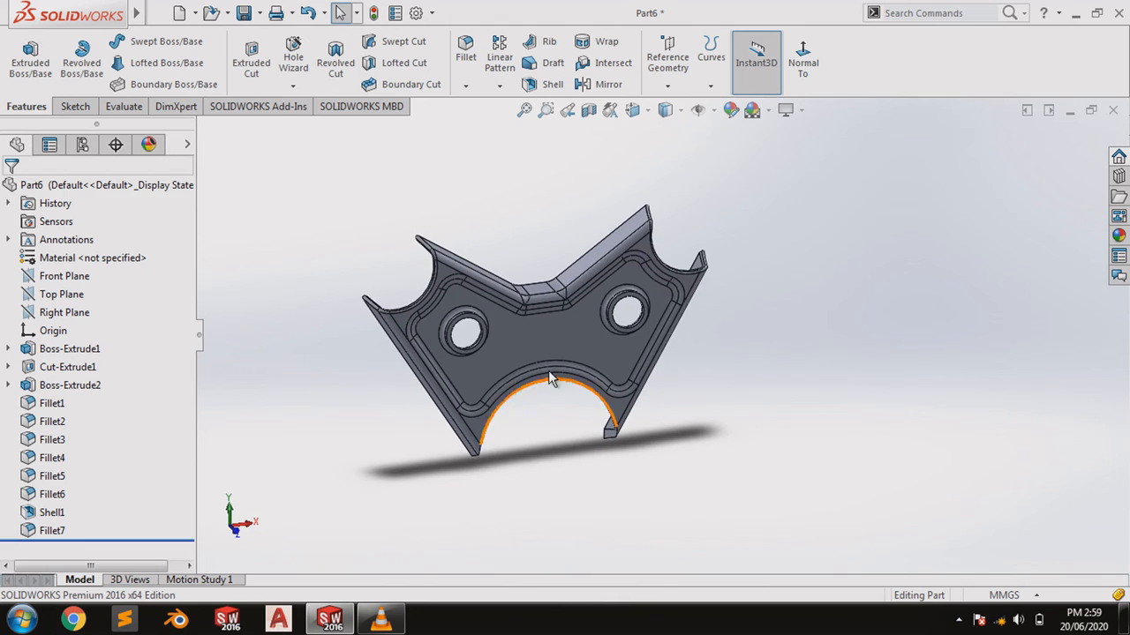
{"action": "scroll", "coordinate": [586, 354], "scroll_direction": "down", "scroll_amount": 3}
{"action": "scroll", "coordinate": [514, 373], "scroll_direction": "up", "scroll_amount": 5}
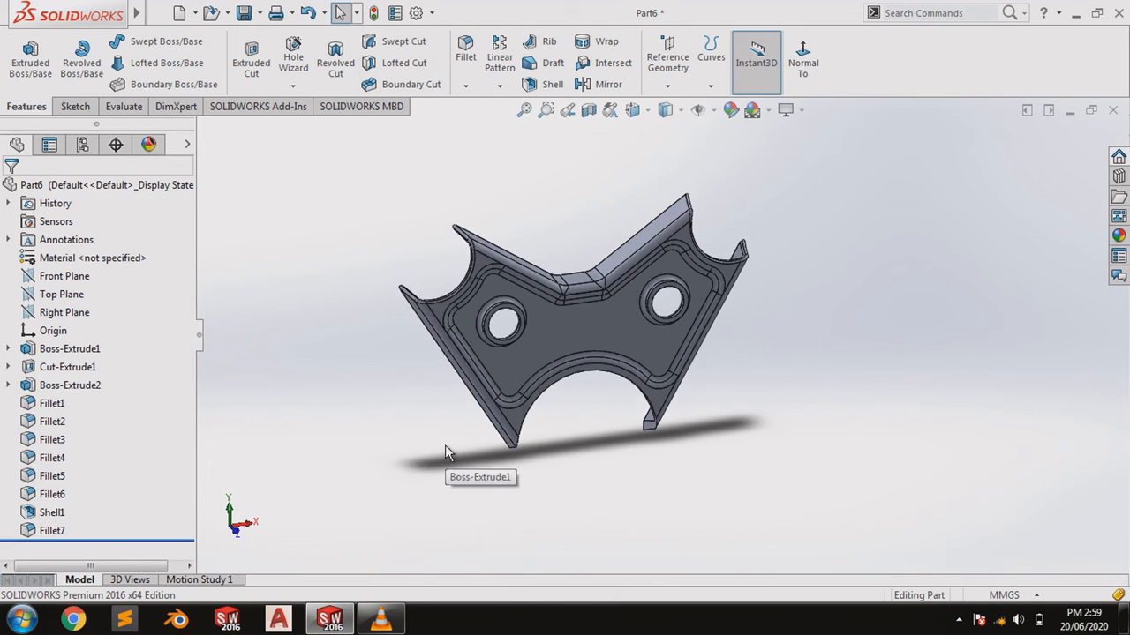
{"action": "middle_click_drag", "start_coordinate": [444, 445], "coordinate": [569, 515]}
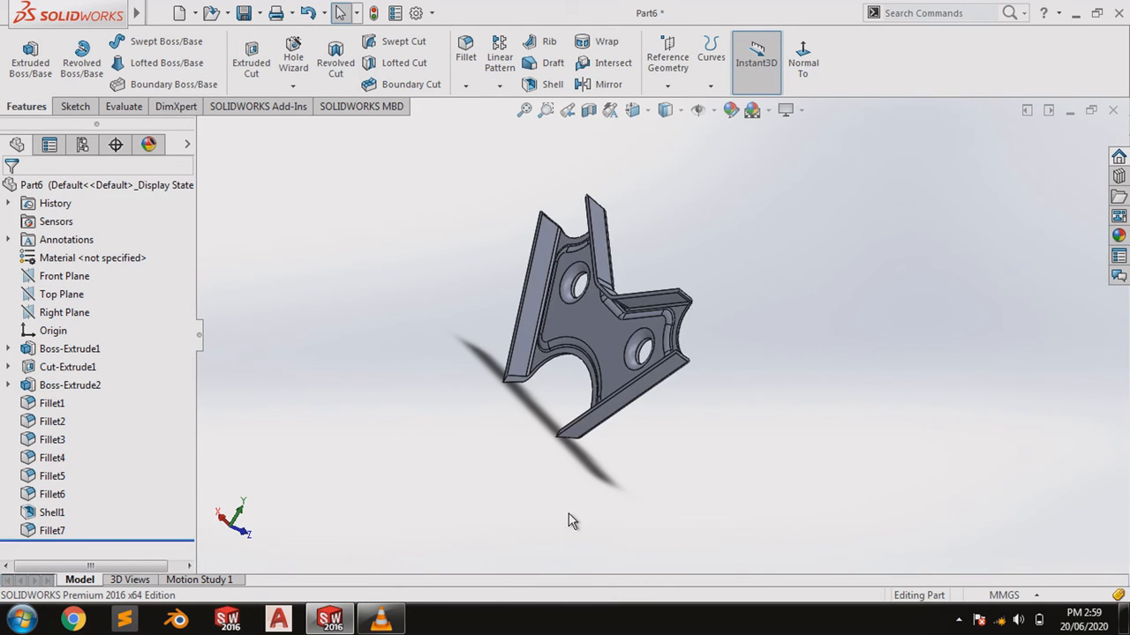
{"action": "left_click", "coordinate": [475, 56]}
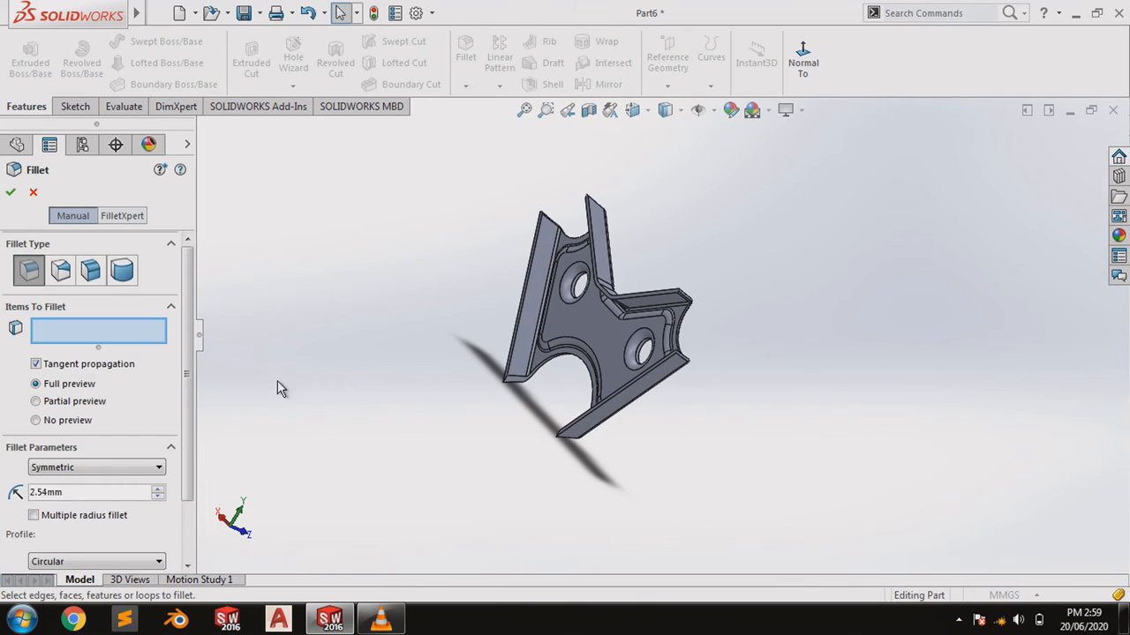
{"action": "type", "text": "0.25"}
{"action": "key", "text": "Return"}
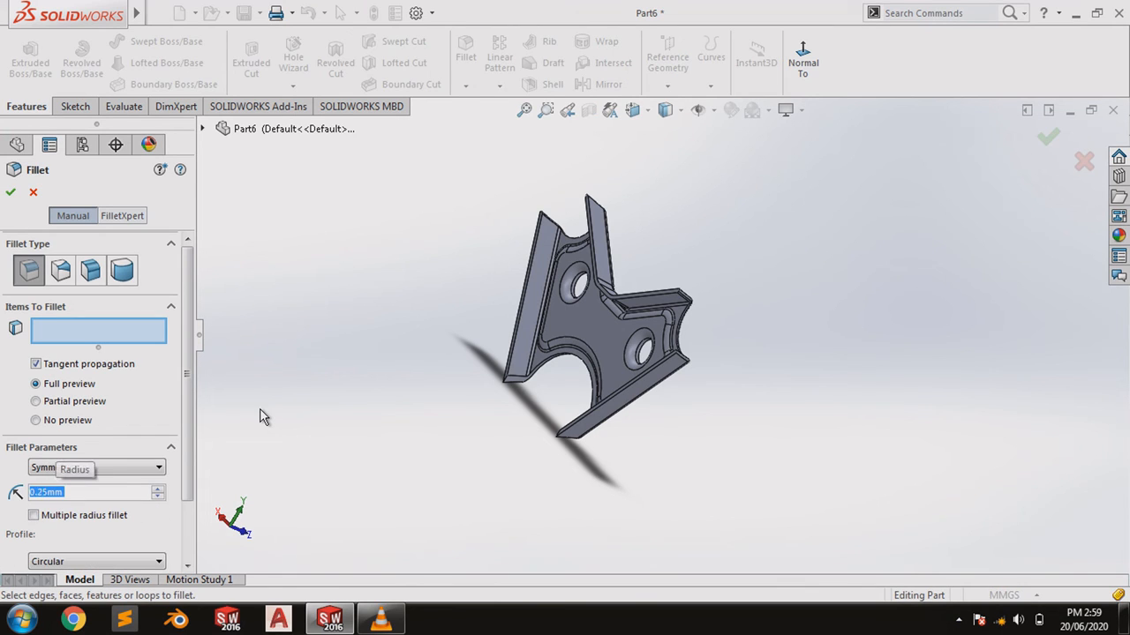
{"action": "left_click", "coordinate": [589, 330]}
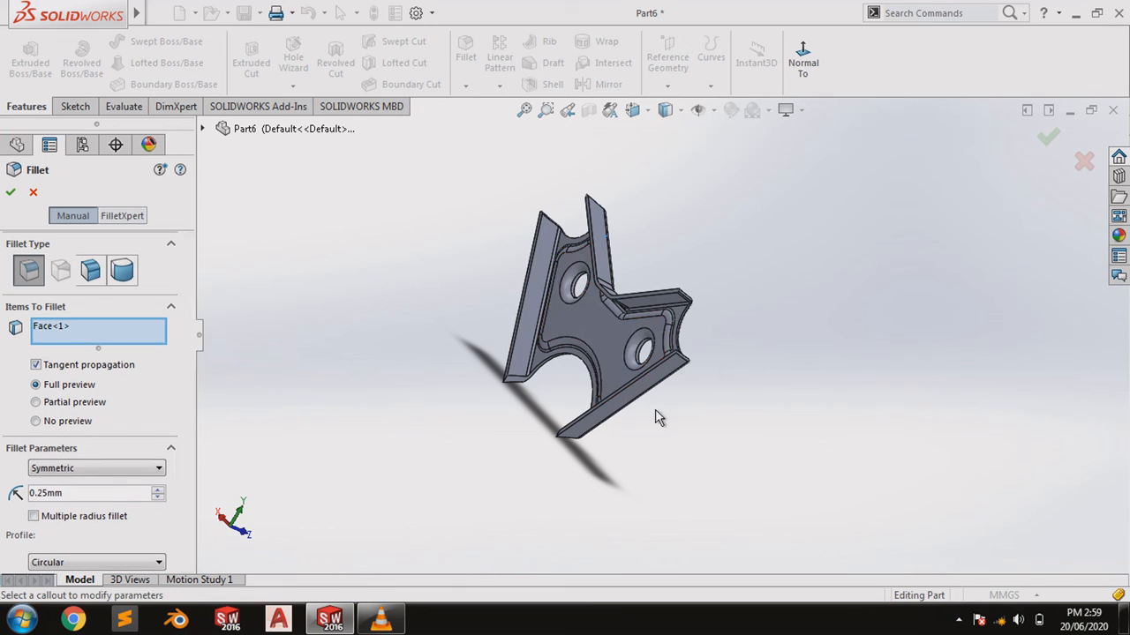
{"action": "middle_click_drag", "start_coordinate": [589, 330], "coordinate": [518, 371]}
{"action": "scroll", "coordinate": [518, 371], "scroll_direction": "down", "scroll_amount": 10}
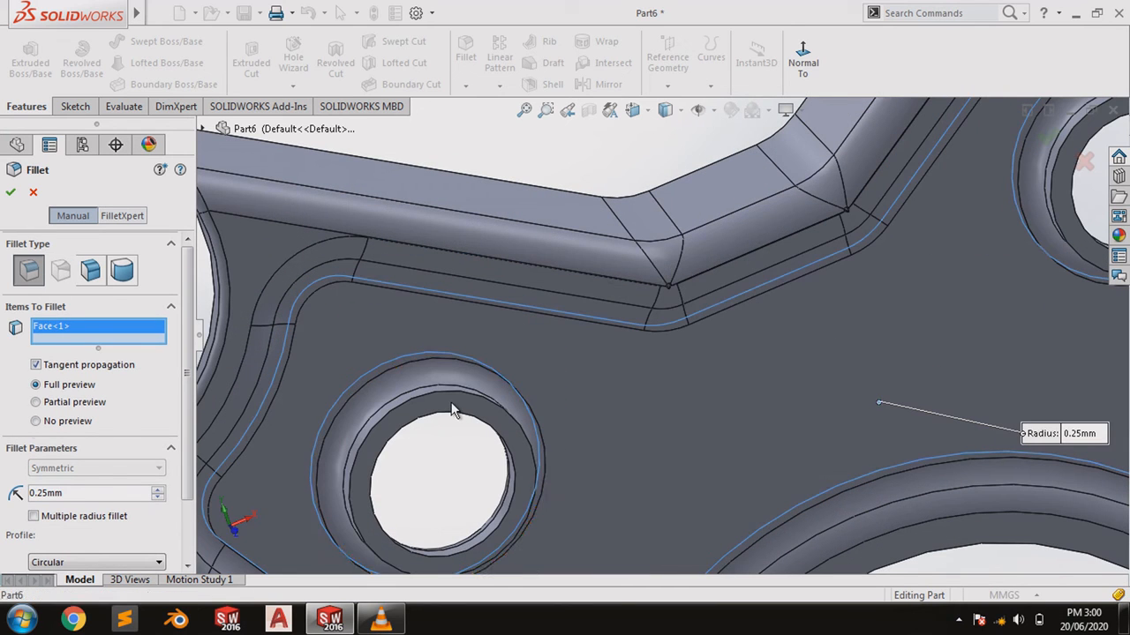
{"action": "left_click", "coordinate": [452, 411]}
{"action": "scroll", "coordinate": [452, 411], "scroll_direction": "up", "scroll_amount": 8}
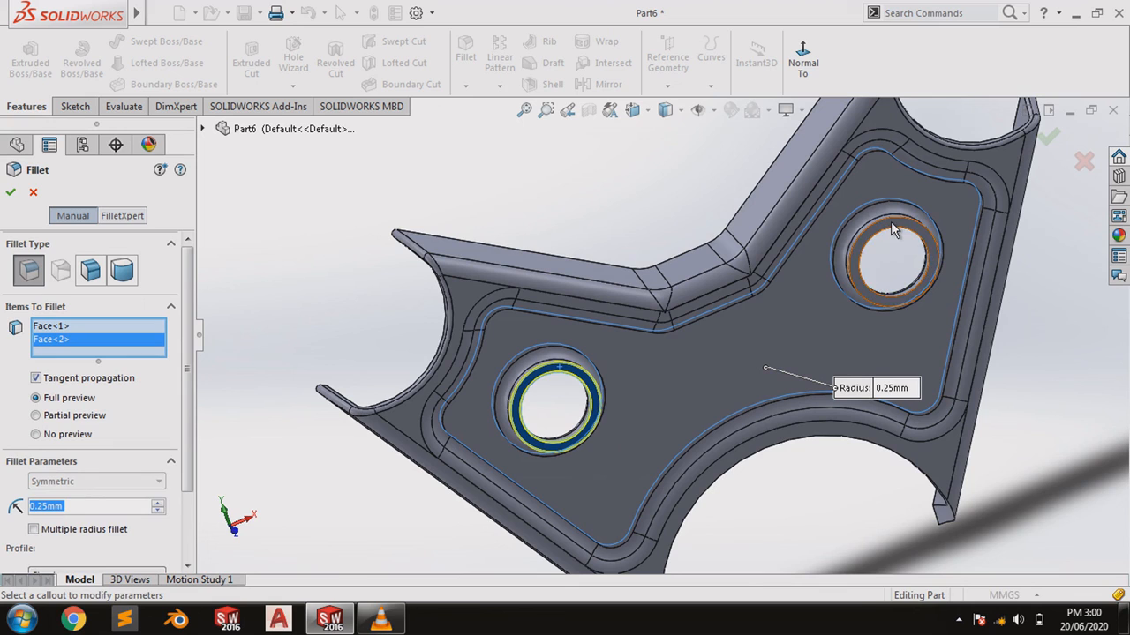
{"action": "left_click", "coordinate": [893, 229]}
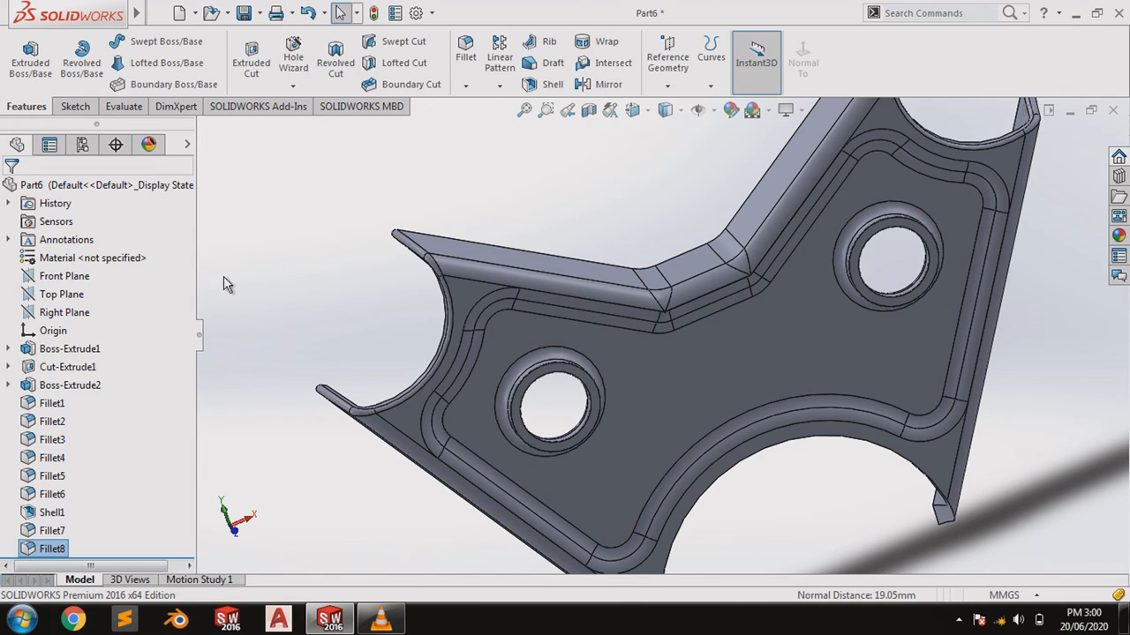
Assign Cast Stainless Steel from the Steel category as the part's material.
{"action": "right_click", "coordinate": [112, 258]}
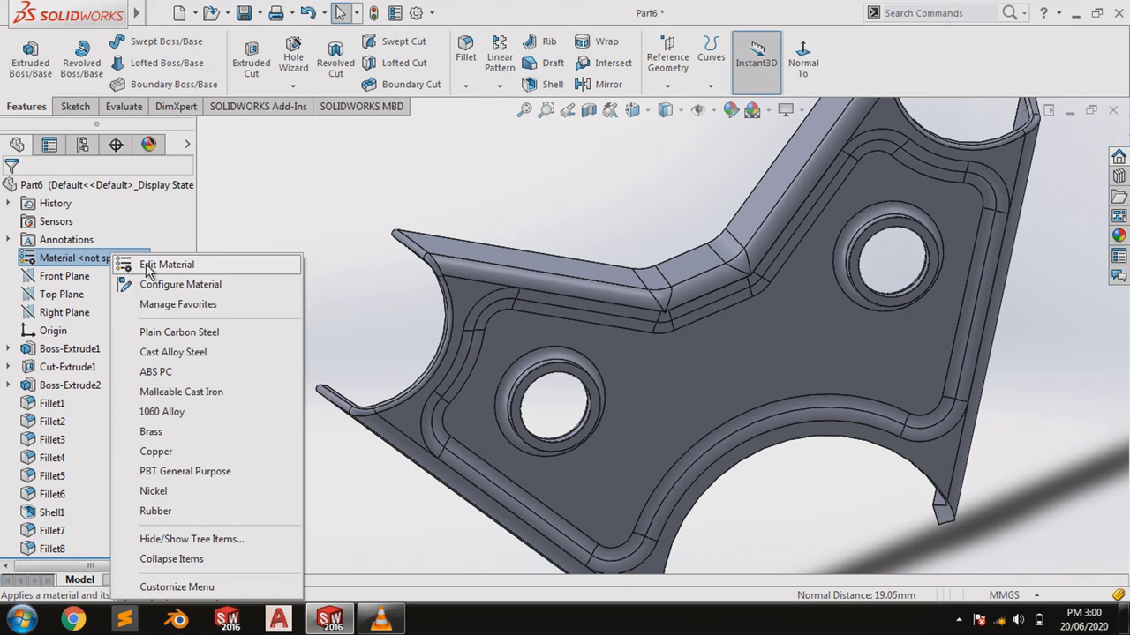
{"action": "left_click", "coordinate": [234, 263]}
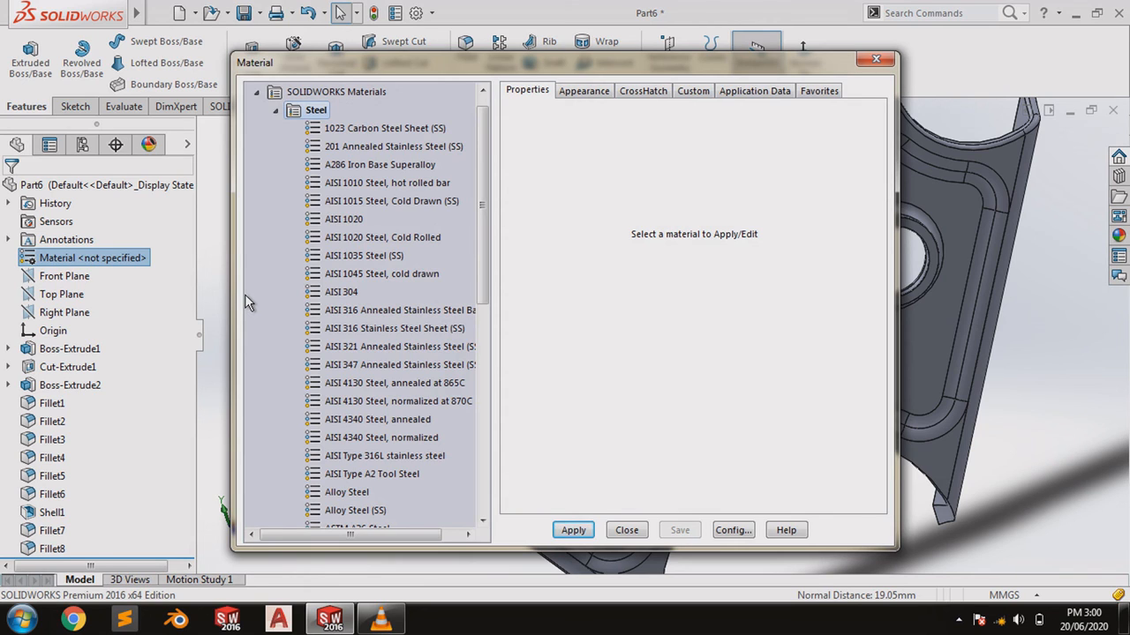
{"action": "scroll", "coordinate": [379, 512], "scroll_direction": "down", "scroll_amount": 2}
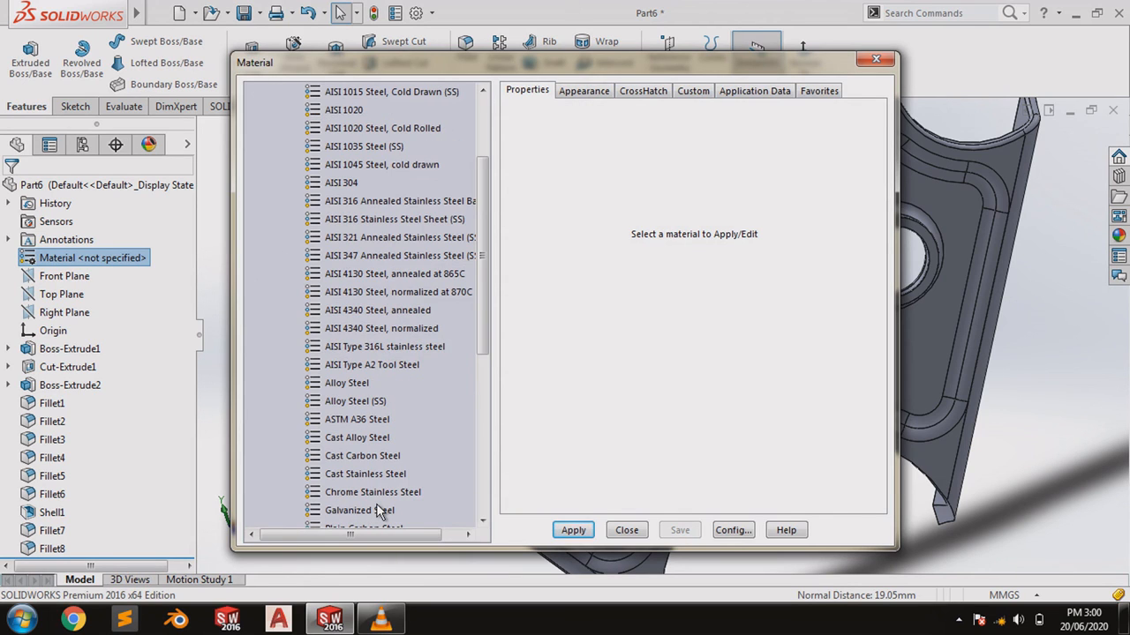
{"action": "left_click", "coordinate": [384, 479]}
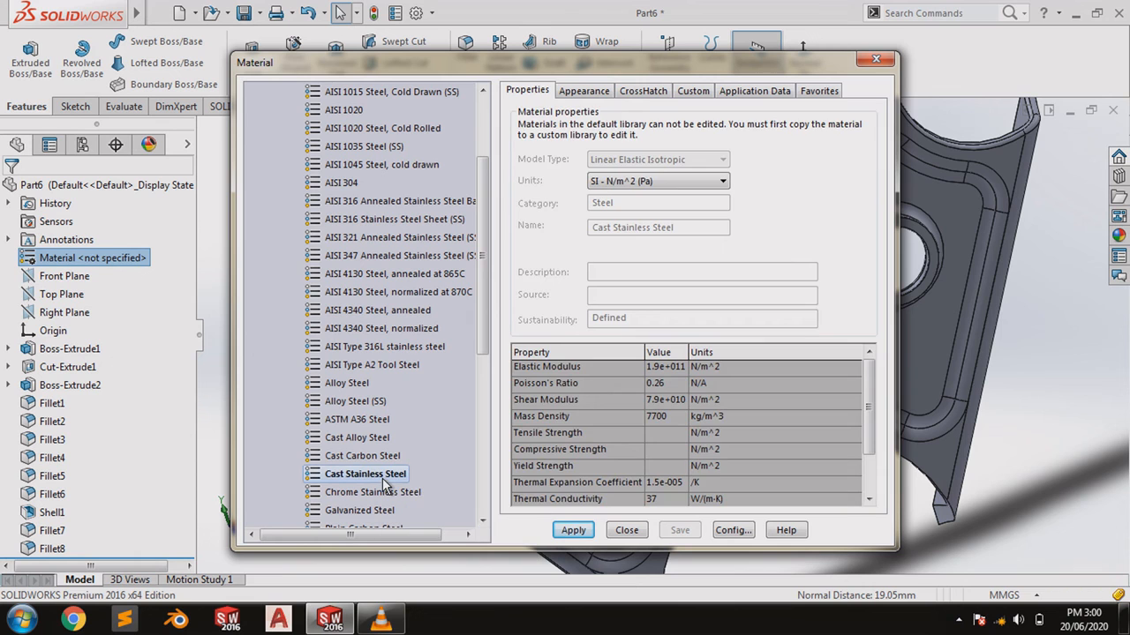
{"action": "left_click", "coordinate": [575, 532]}
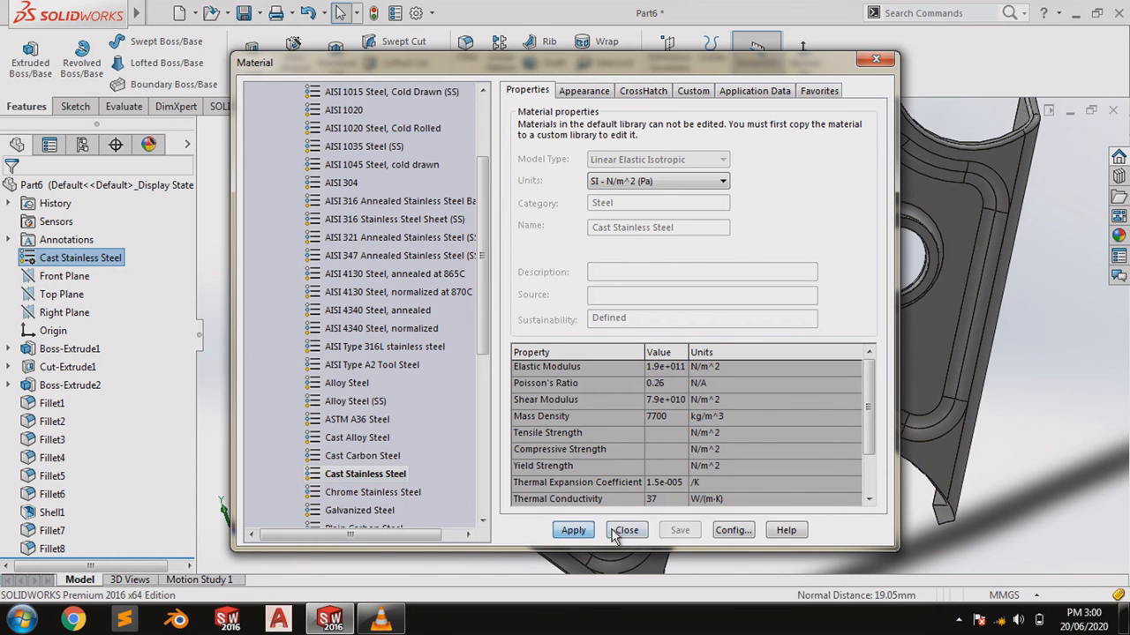
{"action": "left_click", "coordinate": [613, 528]}
{"action": "scroll", "coordinate": [823, 327], "scroll_direction": "down", "scroll_amount": 3}
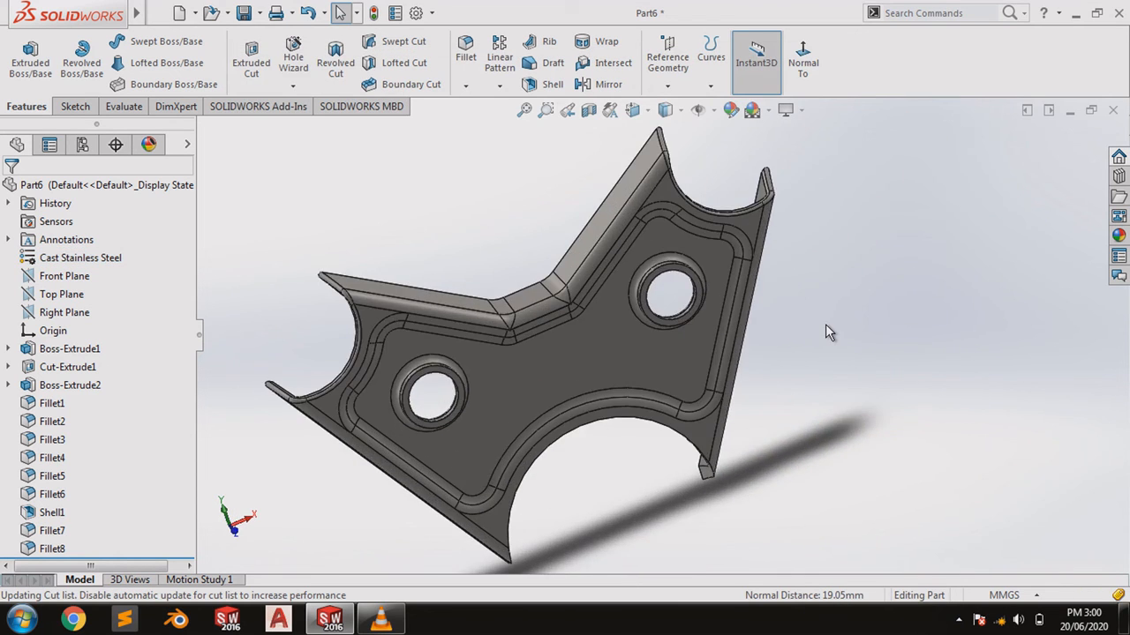
{"action": "middle_click_drag", "start_coordinate": [825, 324], "coordinate": [386, 420]}
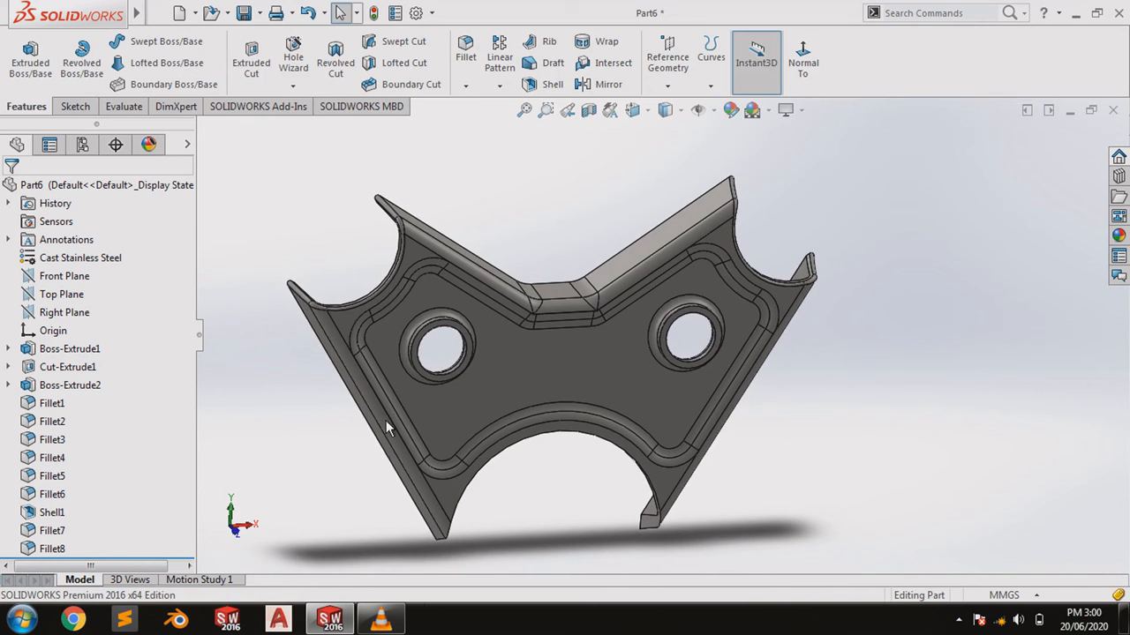
{"action": "left_click", "coordinate": [380, 620]}
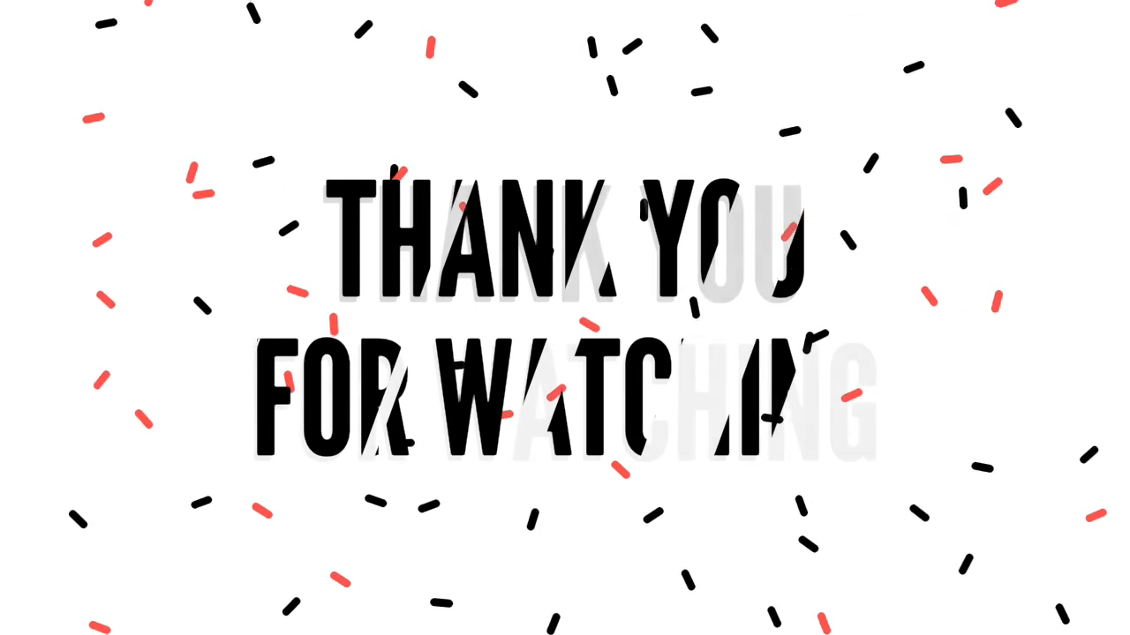